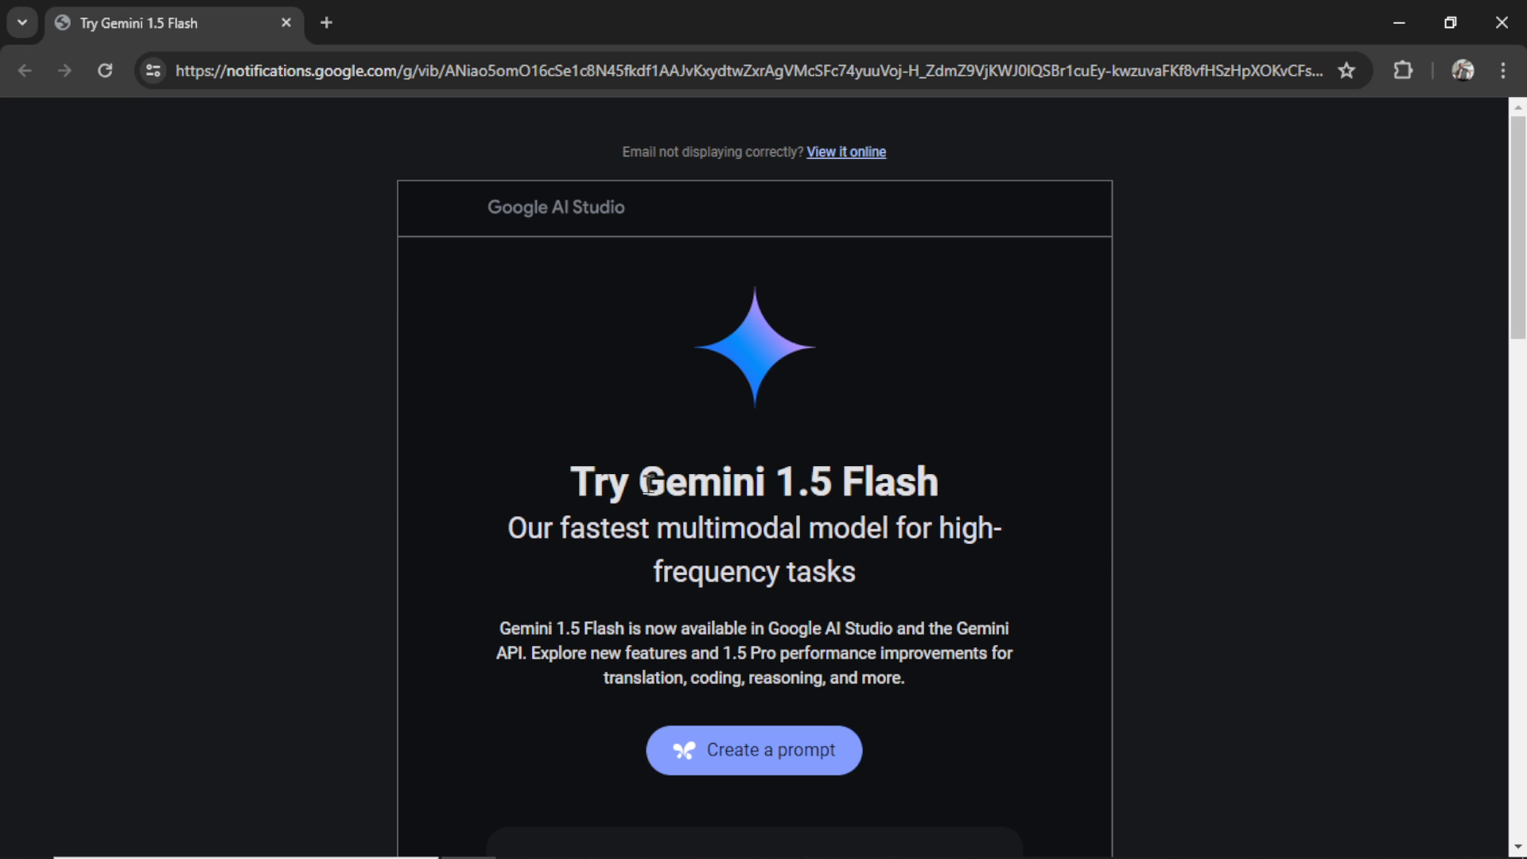
- Highlight the 'Try Gemini 1.5 Flash' heading and the '2M token context window' phrase in the email
{"action": "left_click_drag", "start_coordinate": [639, 482], "coordinate": [945, 494]}
{"action": "left_click", "coordinate": [1001, 727]}
{"action": "scroll", "coordinate": [994, 566], "scroll_direction": "down", "scroll_amount": 6}
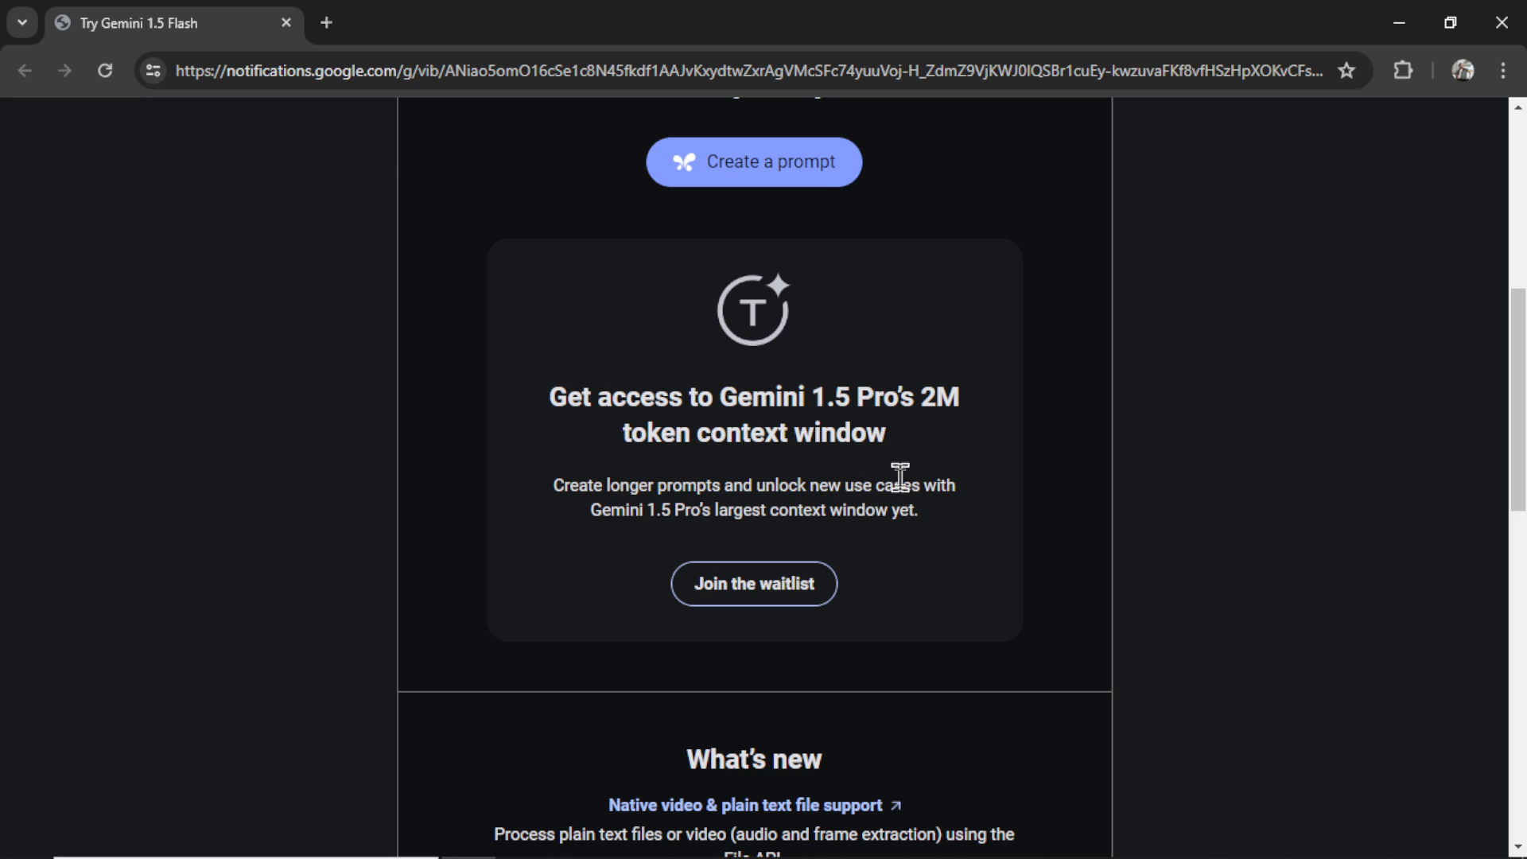
{"action": "left_click_drag", "start_coordinate": [924, 392], "coordinate": [981, 443]}
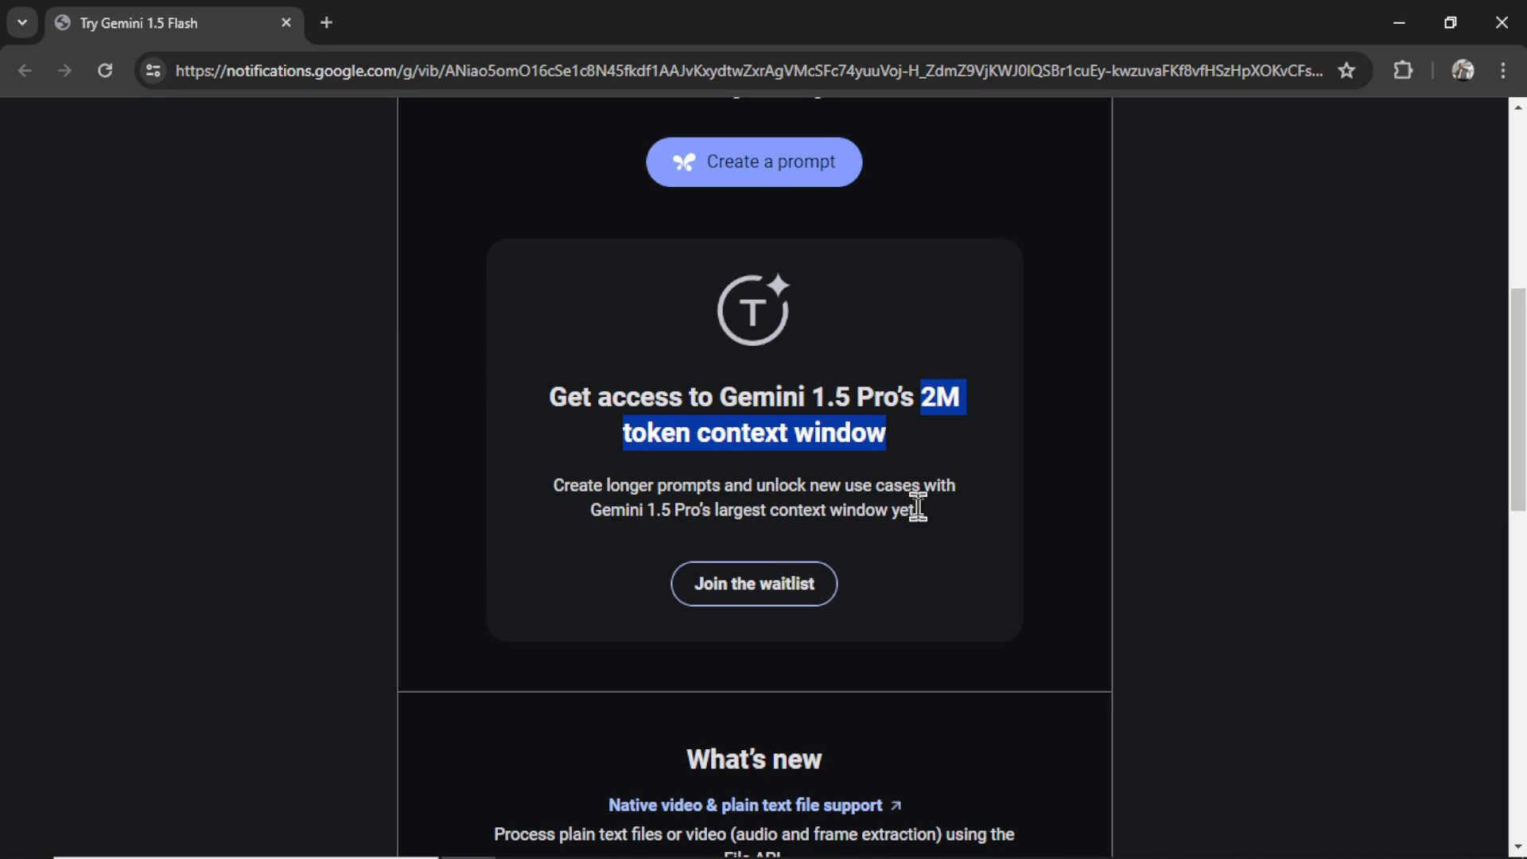
{"action": "left_click", "coordinate": [917, 451]}
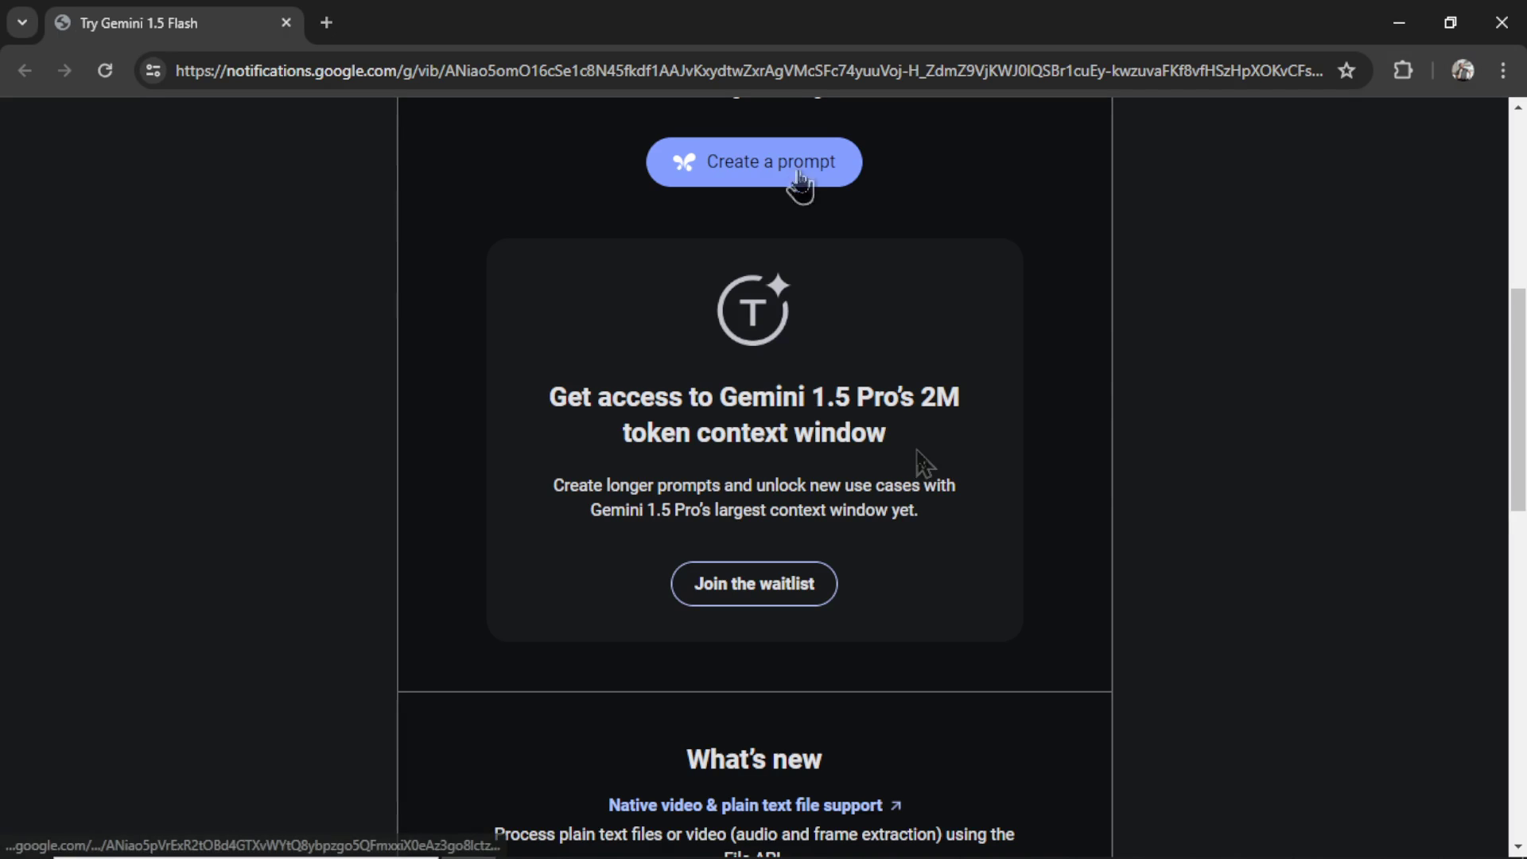
- Start a new prompt, set it to Gemini 1.5 Pro, and check the 1,048,576 token limit
{"action": "left_click", "coordinate": [777, 167]}
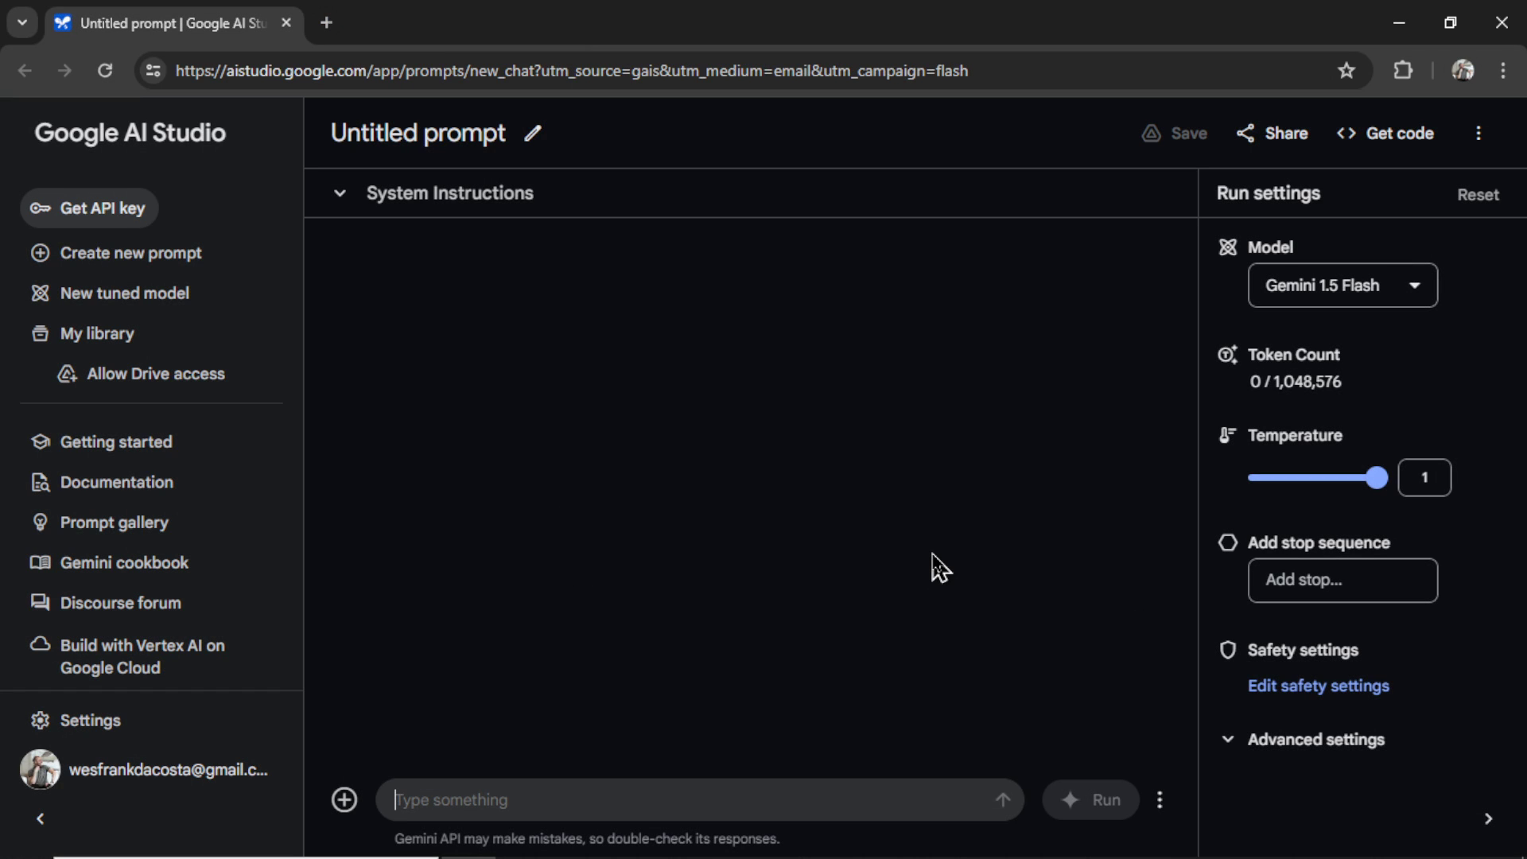
{"action": "left_click", "coordinate": [1413, 303]}
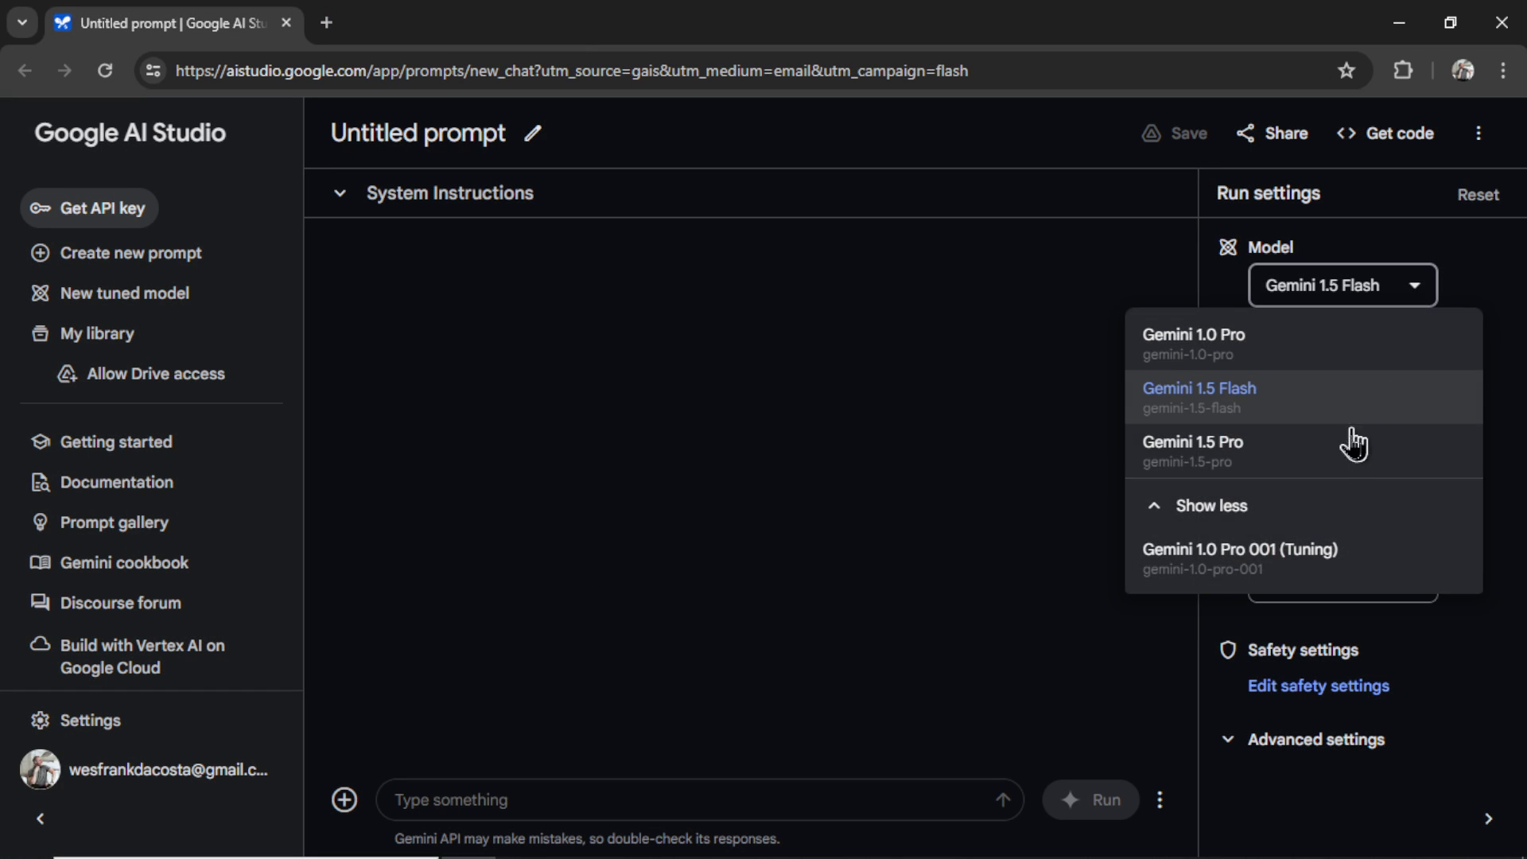
{"action": "left_click", "coordinate": [1343, 468]}
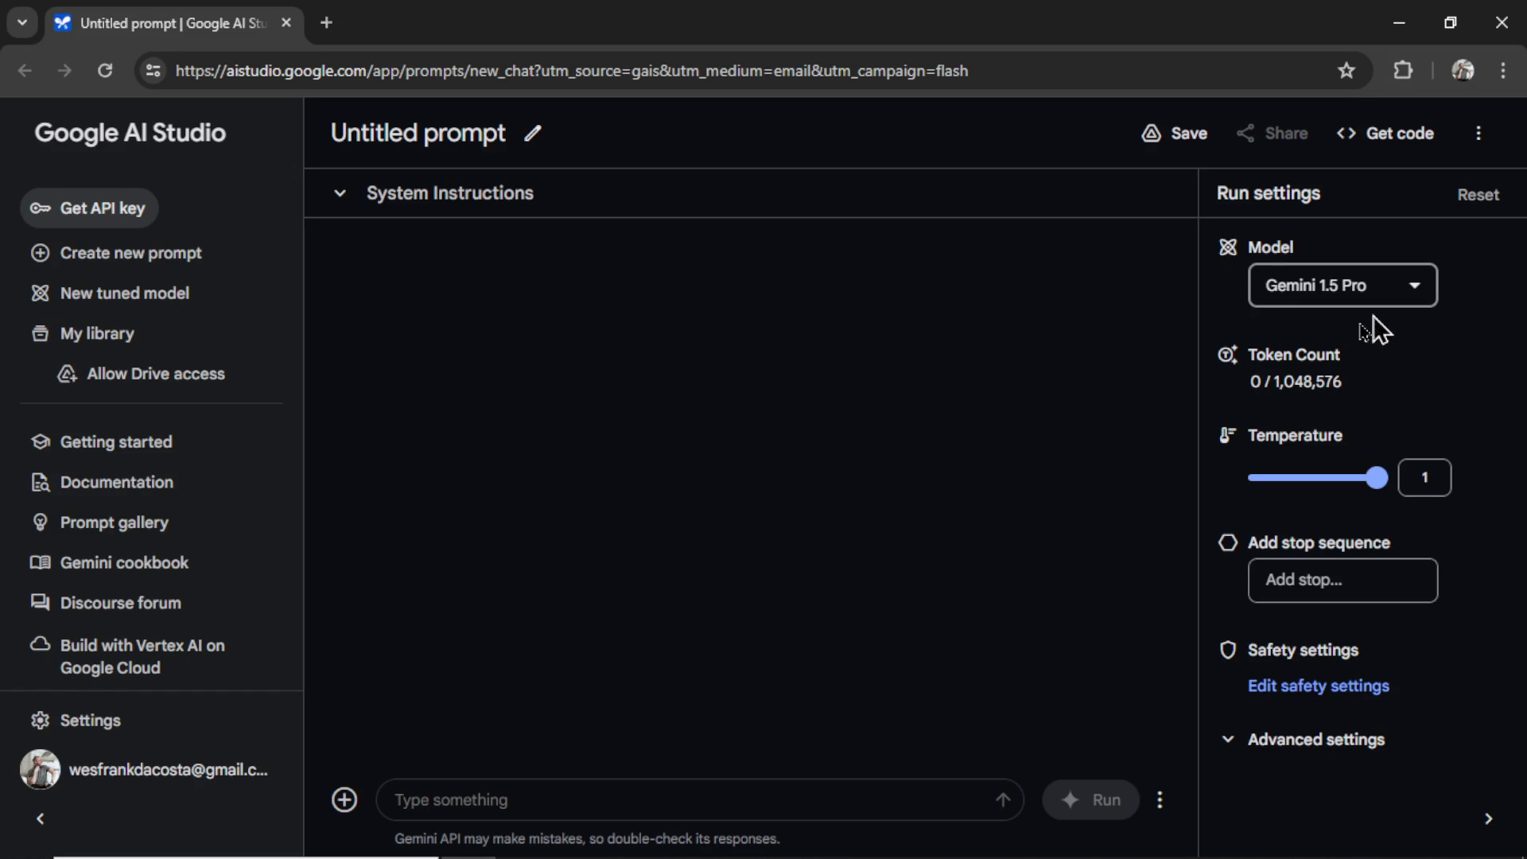
{"action": "left_click", "coordinate": [1391, 303]}
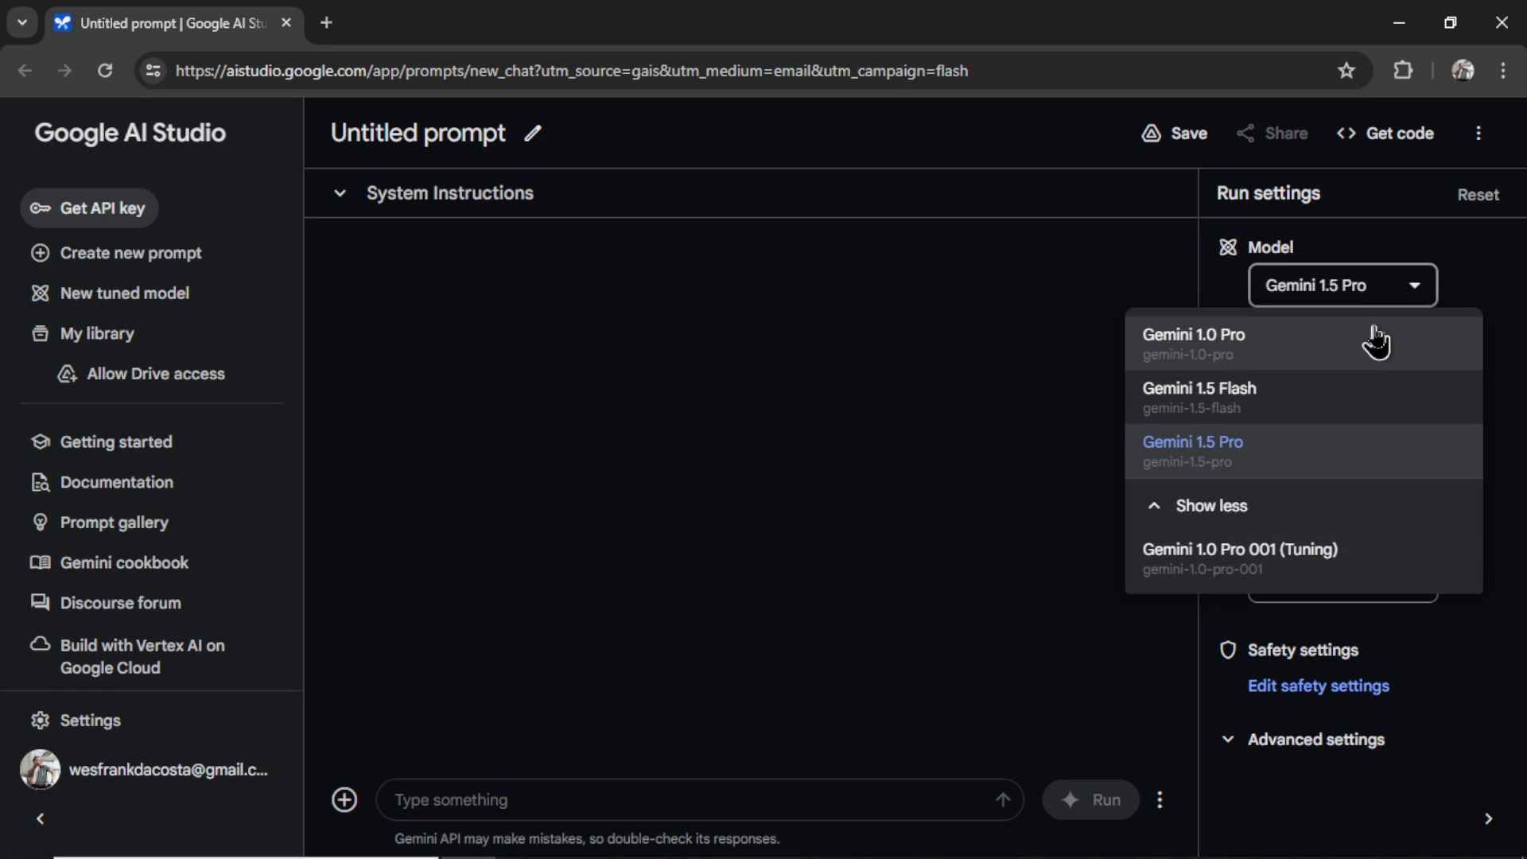
{"action": "left_click", "coordinate": [1350, 404]}
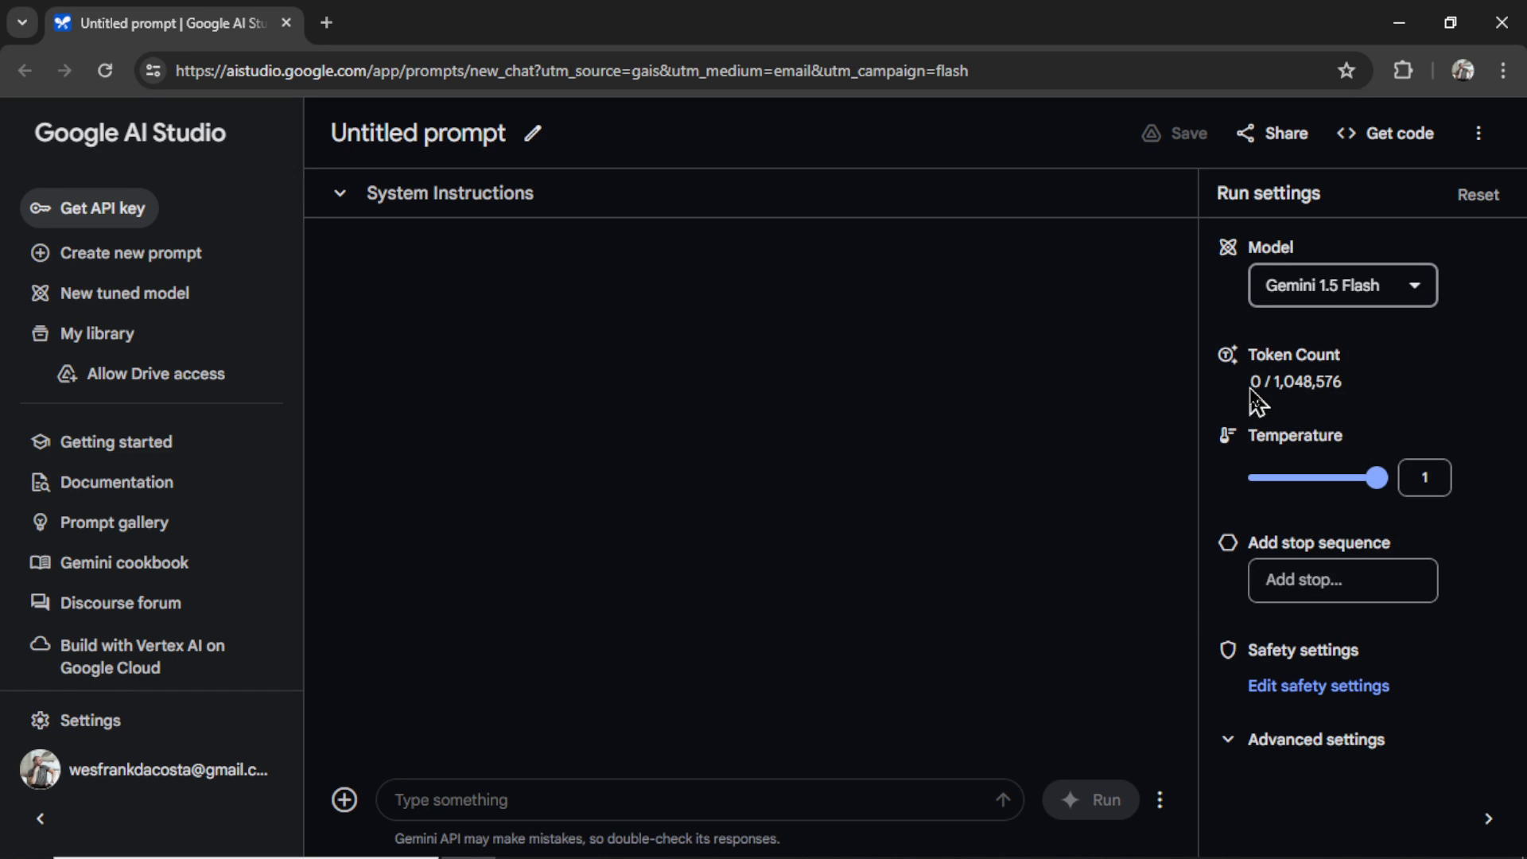
{"action": "left_click_drag", "start_coordinate": [1251, 387], "coordinate": [1377, 402]}
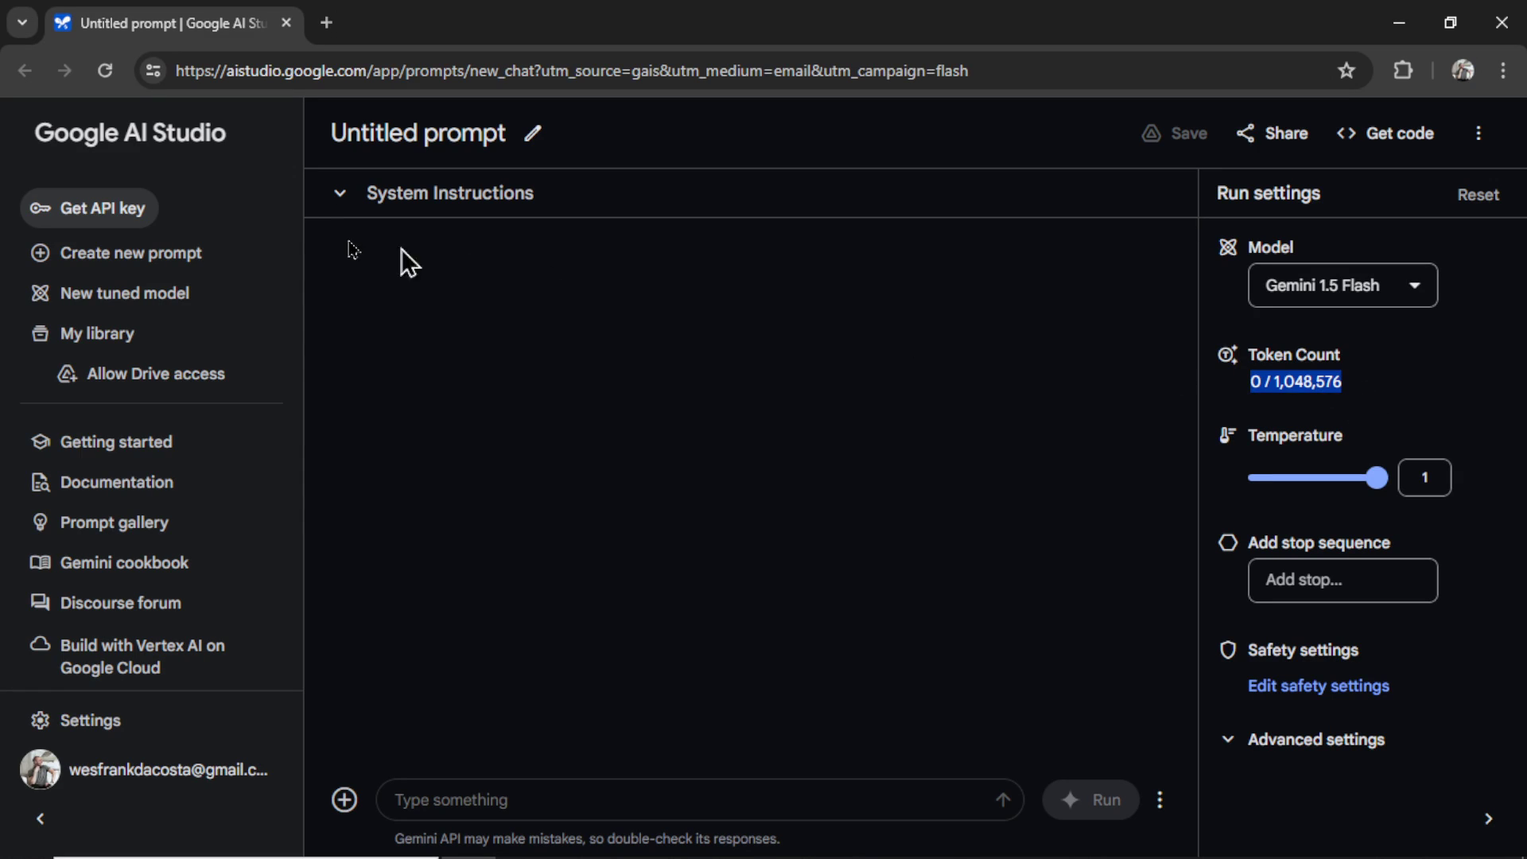
{"action": "left_click", "coordinate": [1430, 295]}
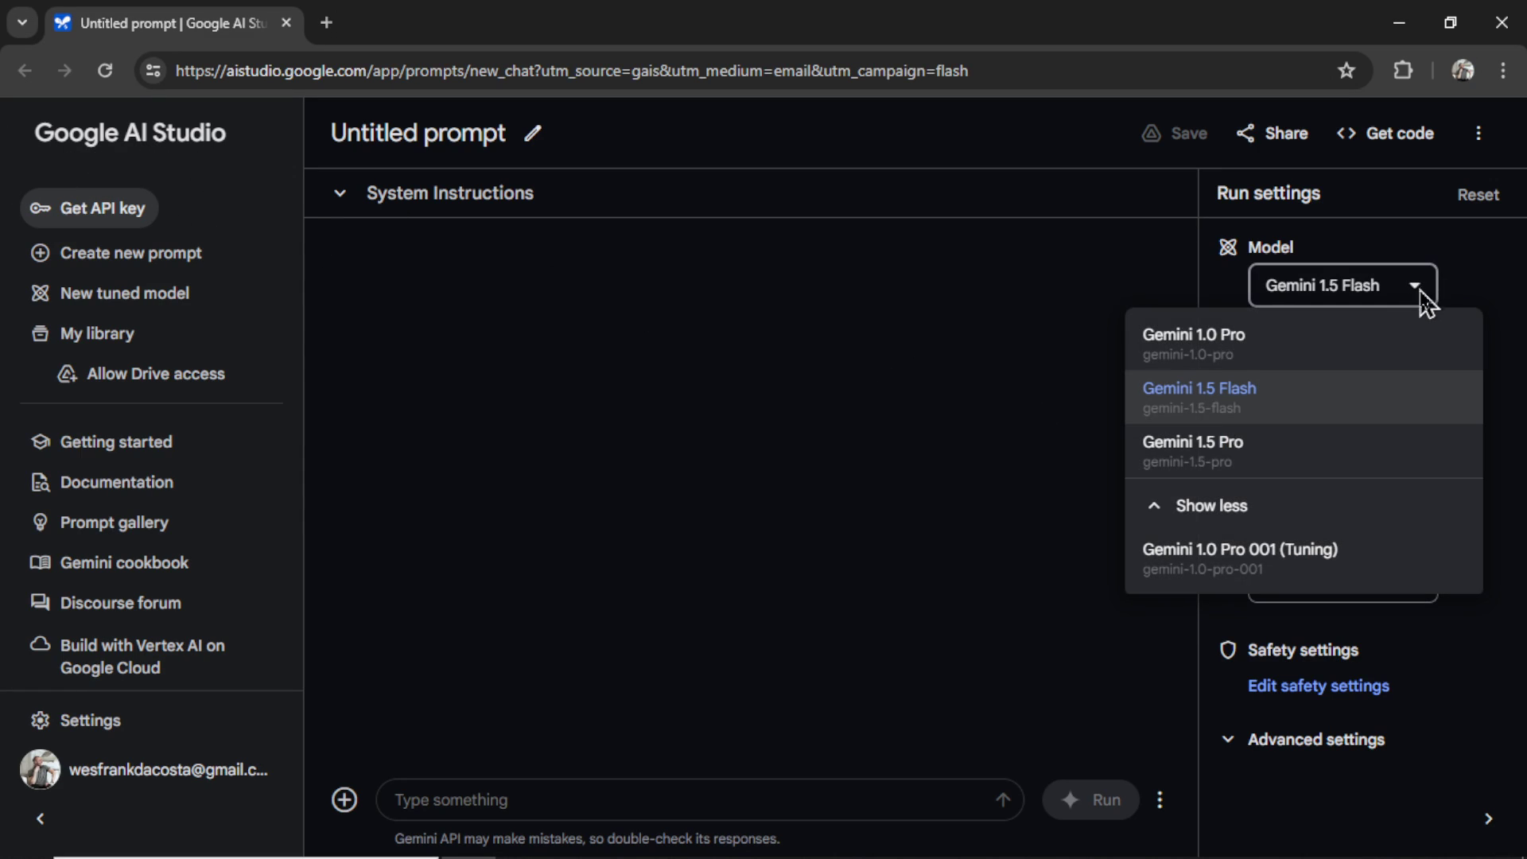
{"action": "left_click", "coordinate": [1314, 459]}
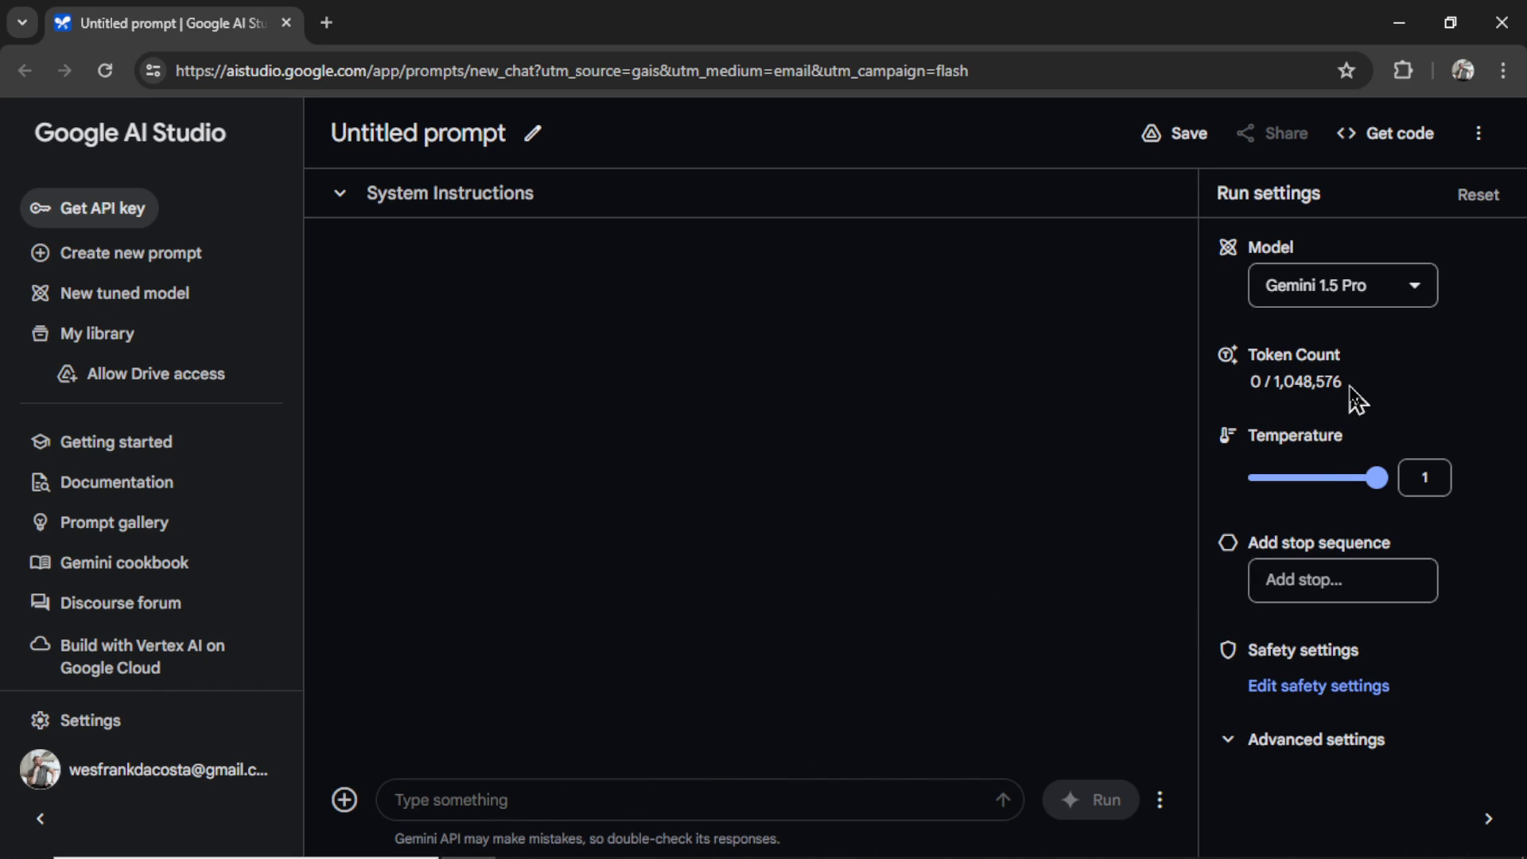
{"action": "left_click_drag", "start_coordinate": [1352, 390], "coordinate": [1247, 384]}
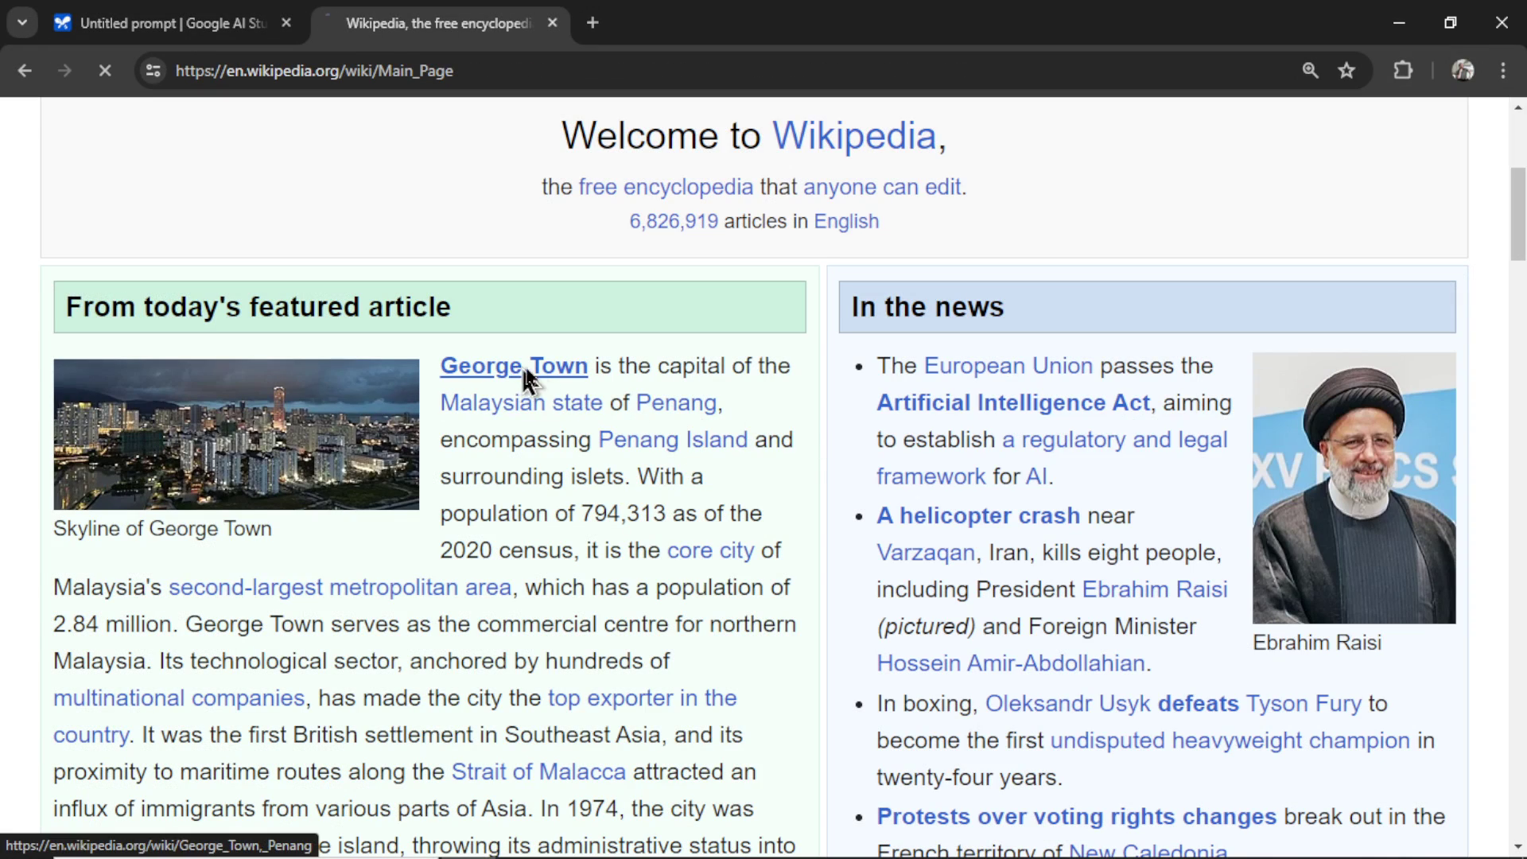
- Copy the whole George Town article and paste it into the AI Studio prompt
{"action": "left_click", "coordinate": [518, 372]}
{"action": "scroll", "coordinate": [799, 422], "scroll_direction": "down", "scroll_amount": 20}
{"action": "key", "text": "ctrl+a"}
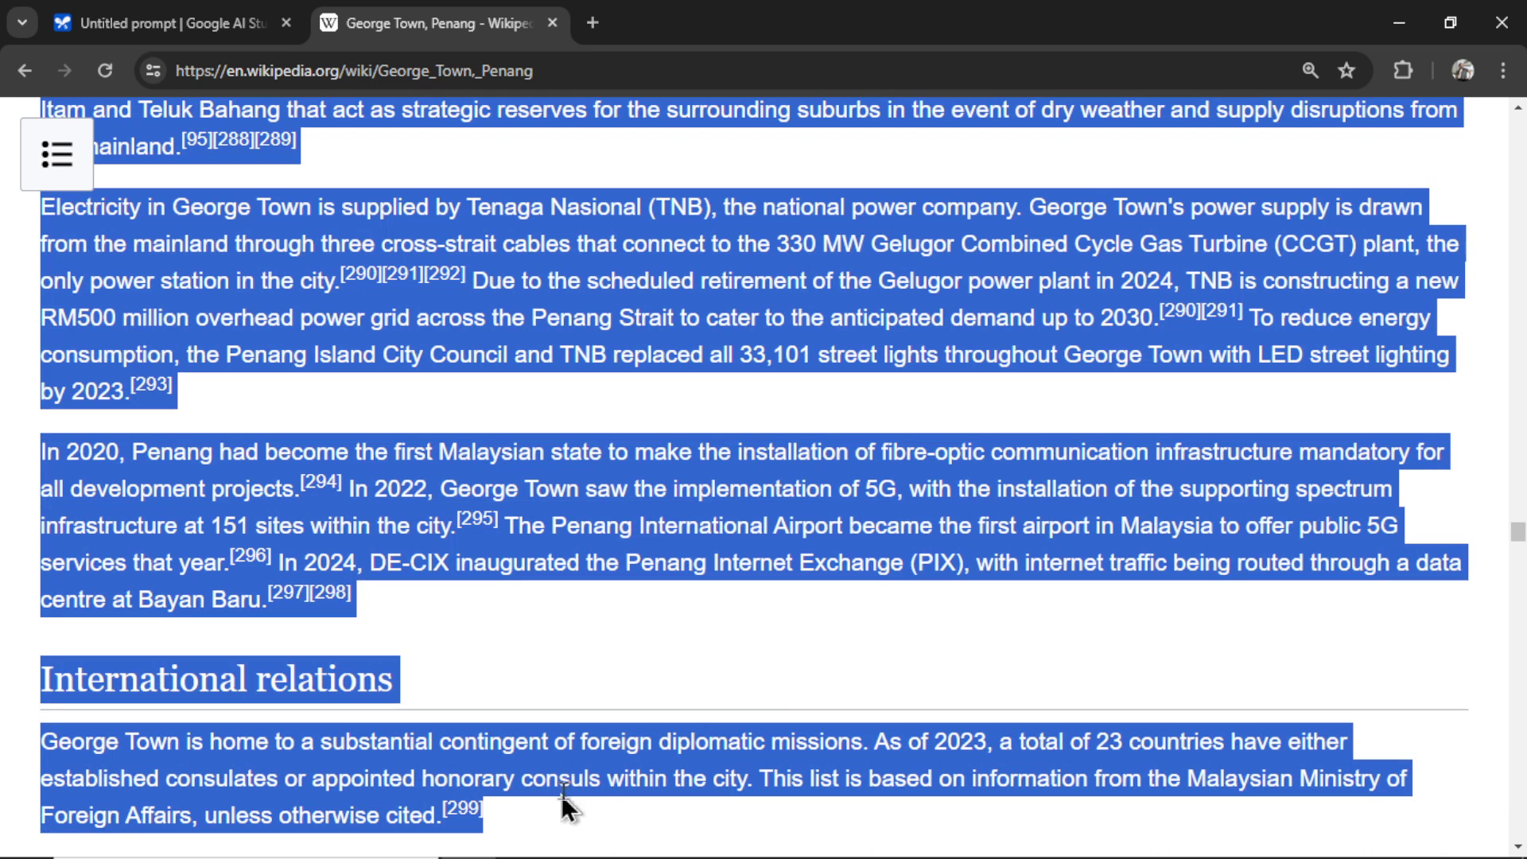
{"action": "key", "text": "ctrl+c"}
{"action": "key", "text": "ctrl+shift+Tab"}
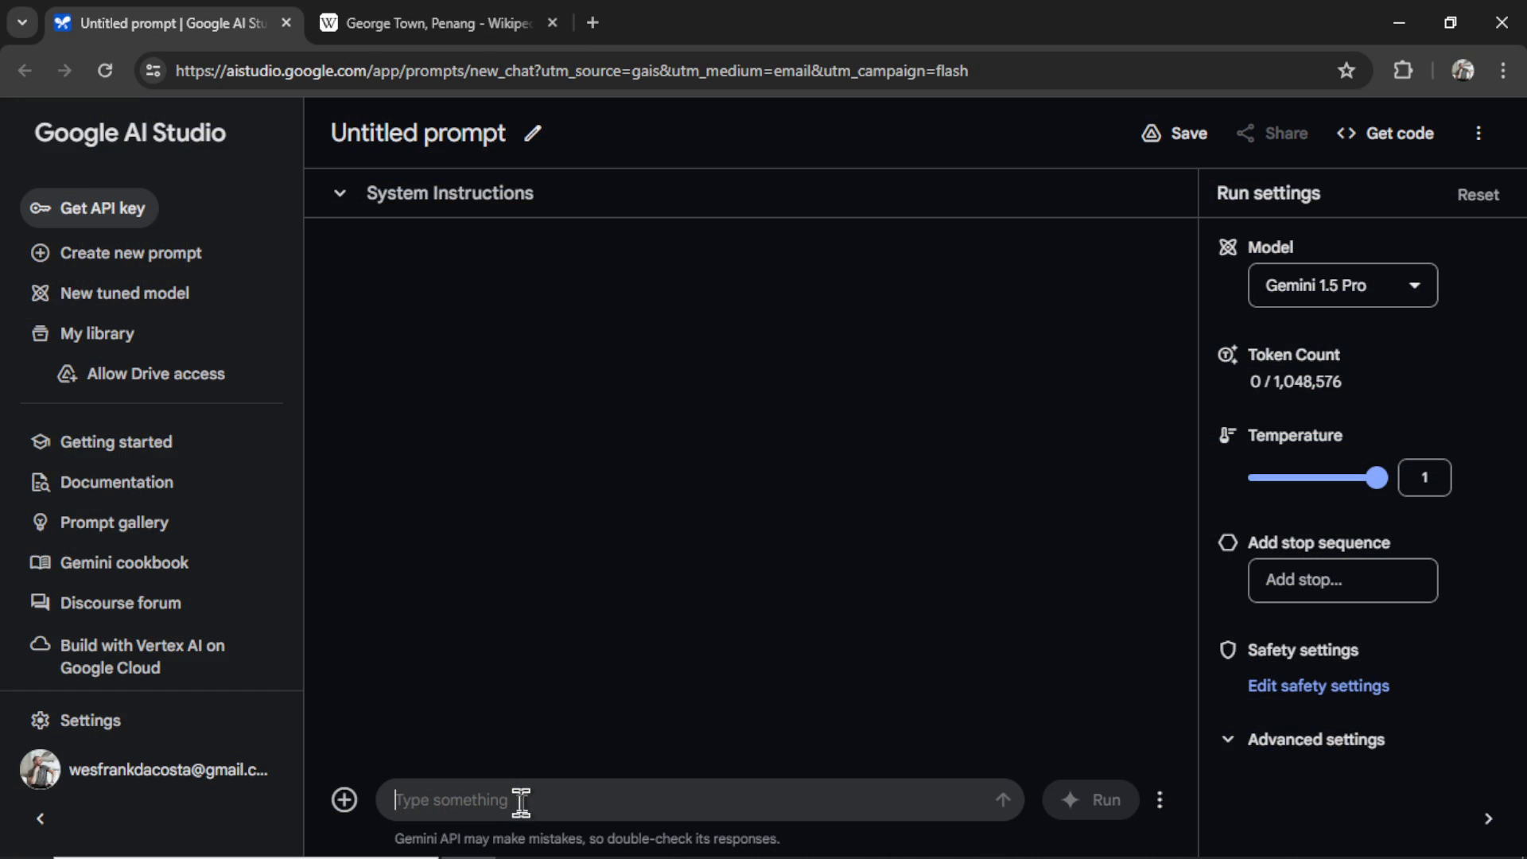
{"action": "key", "text": "ctrl+v"}
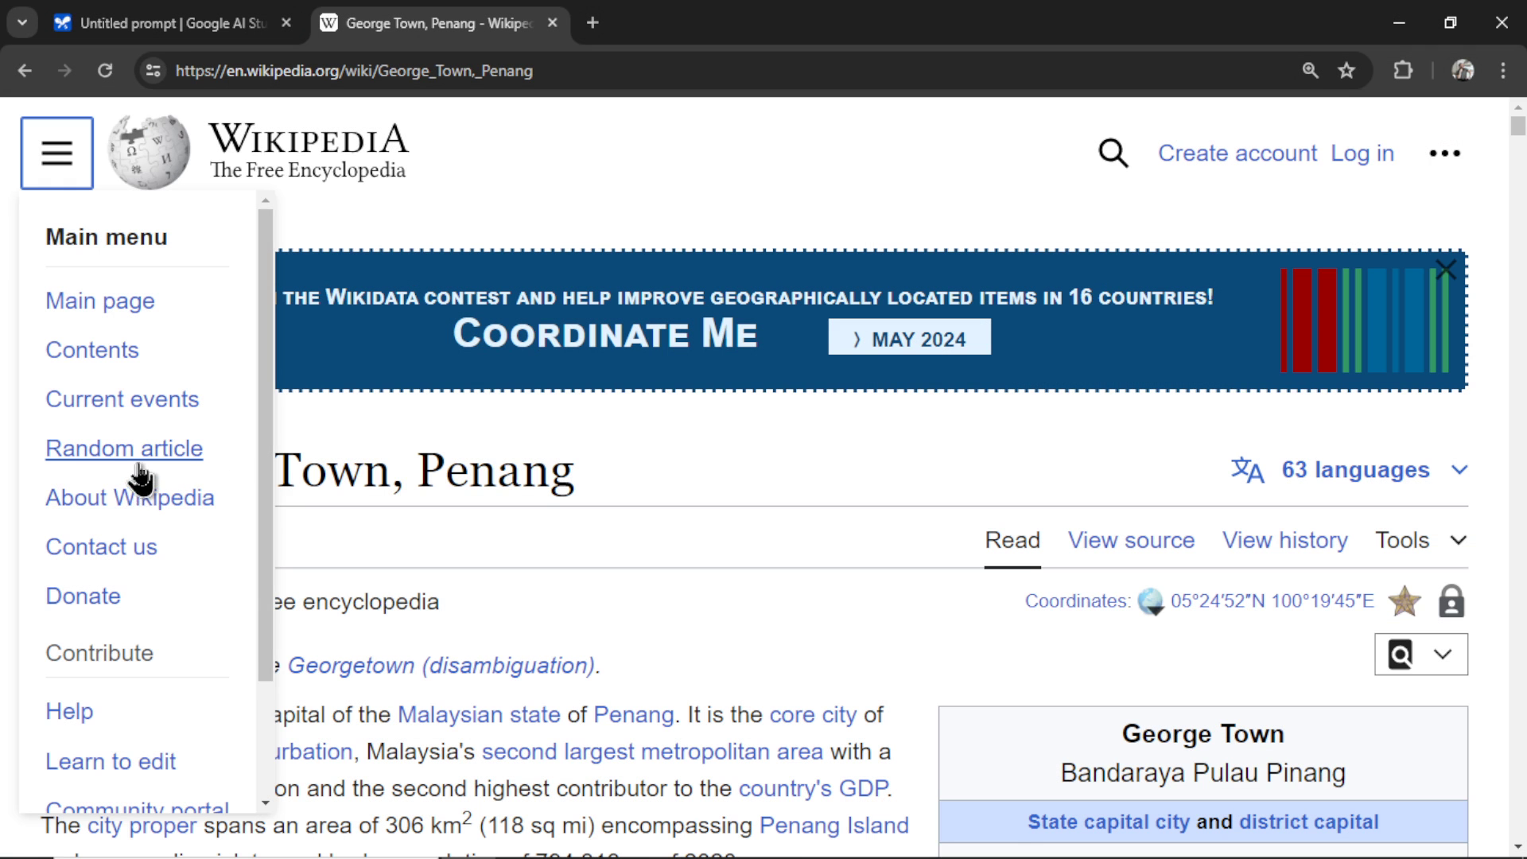
- Load a random Wikipedia article and paste the copied article text into WordPad
{"action": "left_click", "coordinate": [134, 471]}
{"action": "key", "text": "ctrl+shift+Tab"}
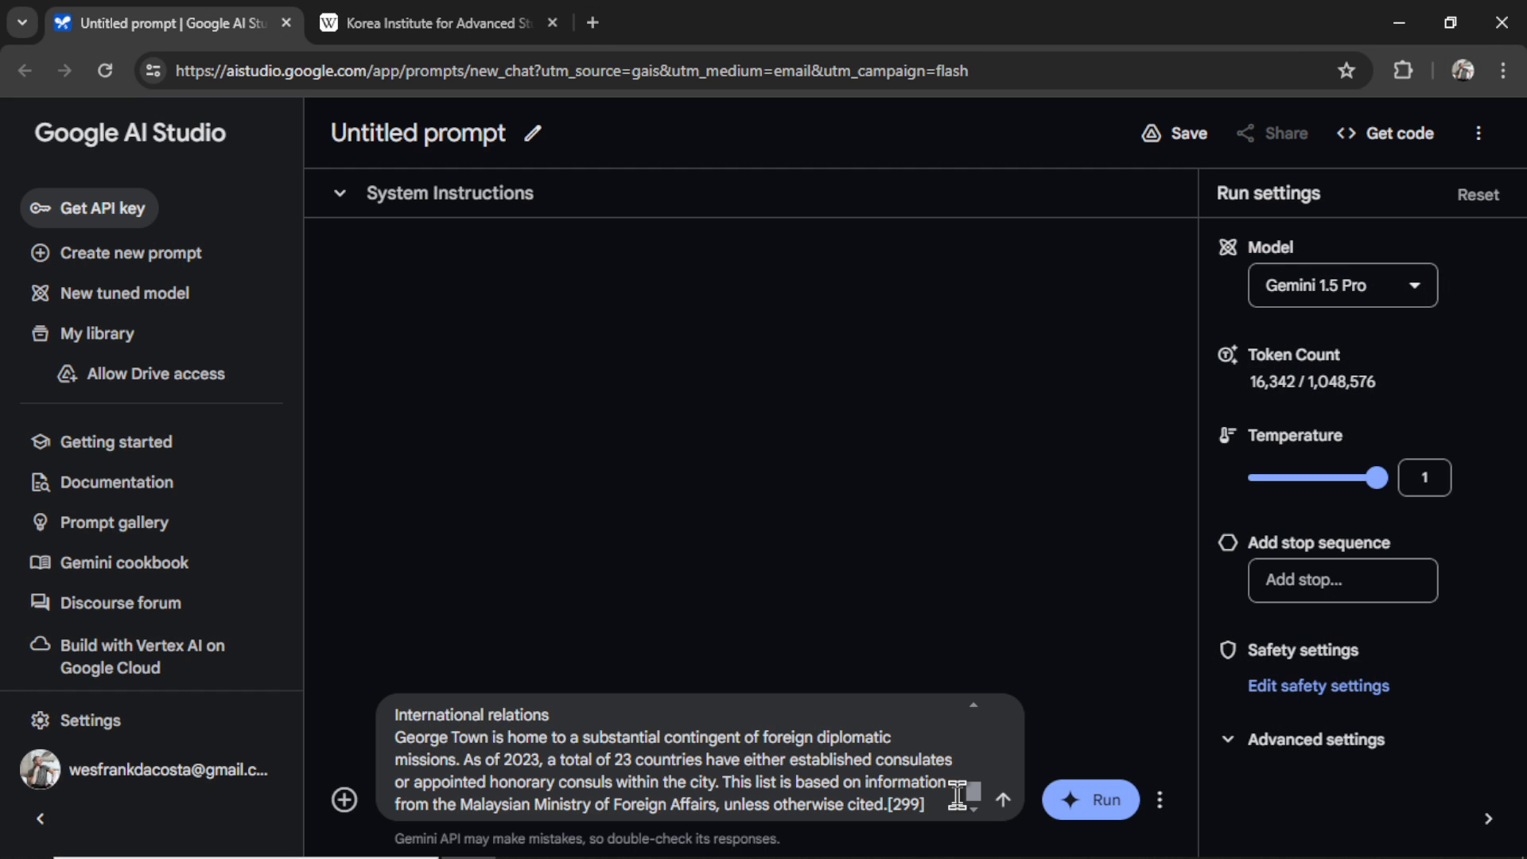
{"action": "key", "text": "alt+Tab"}
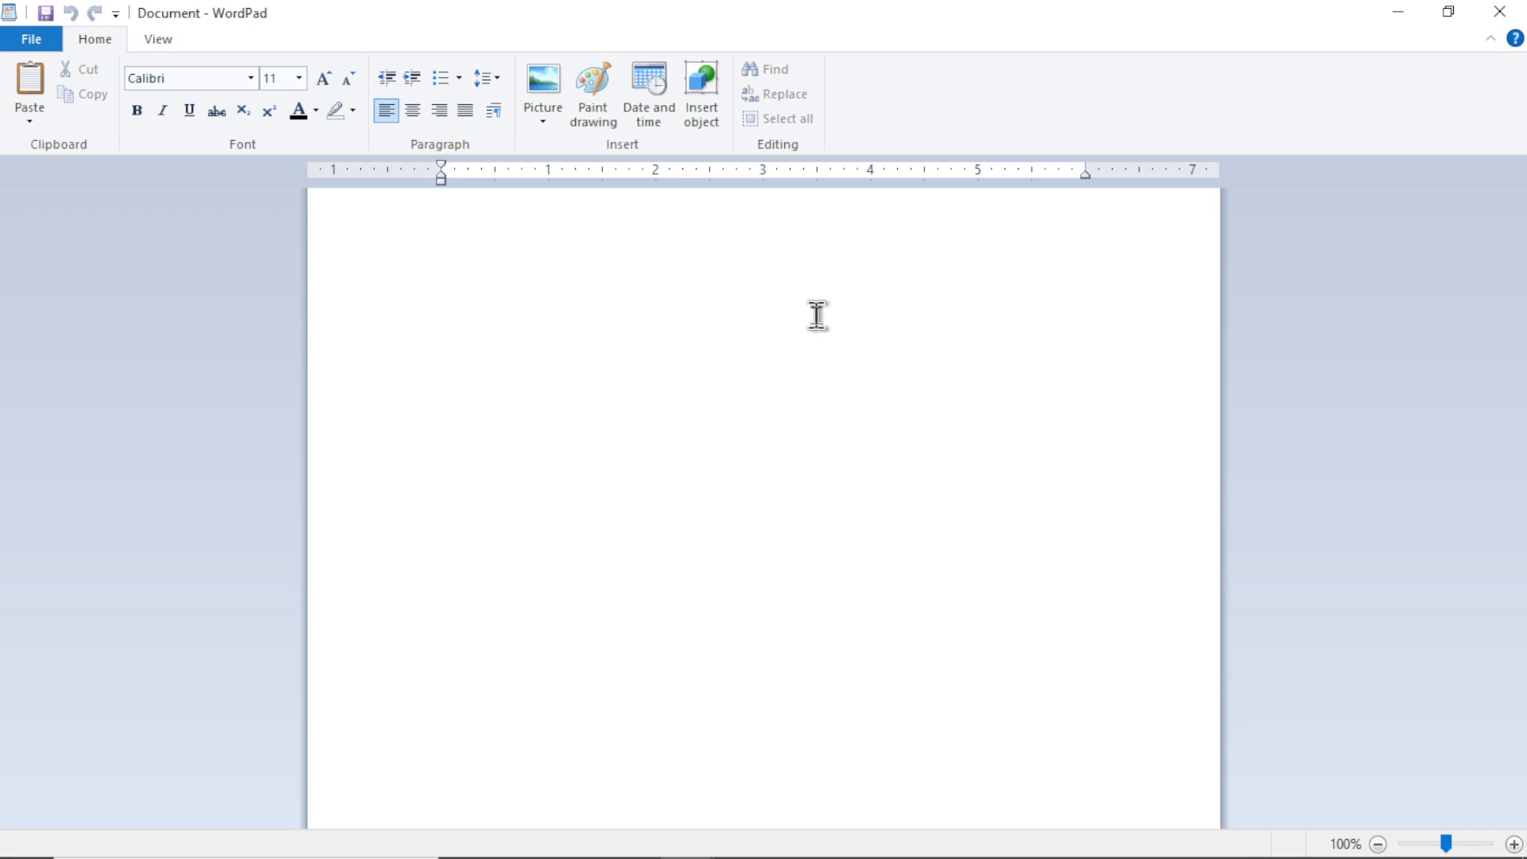
{"action": "key", "text": "ctrl+v"}
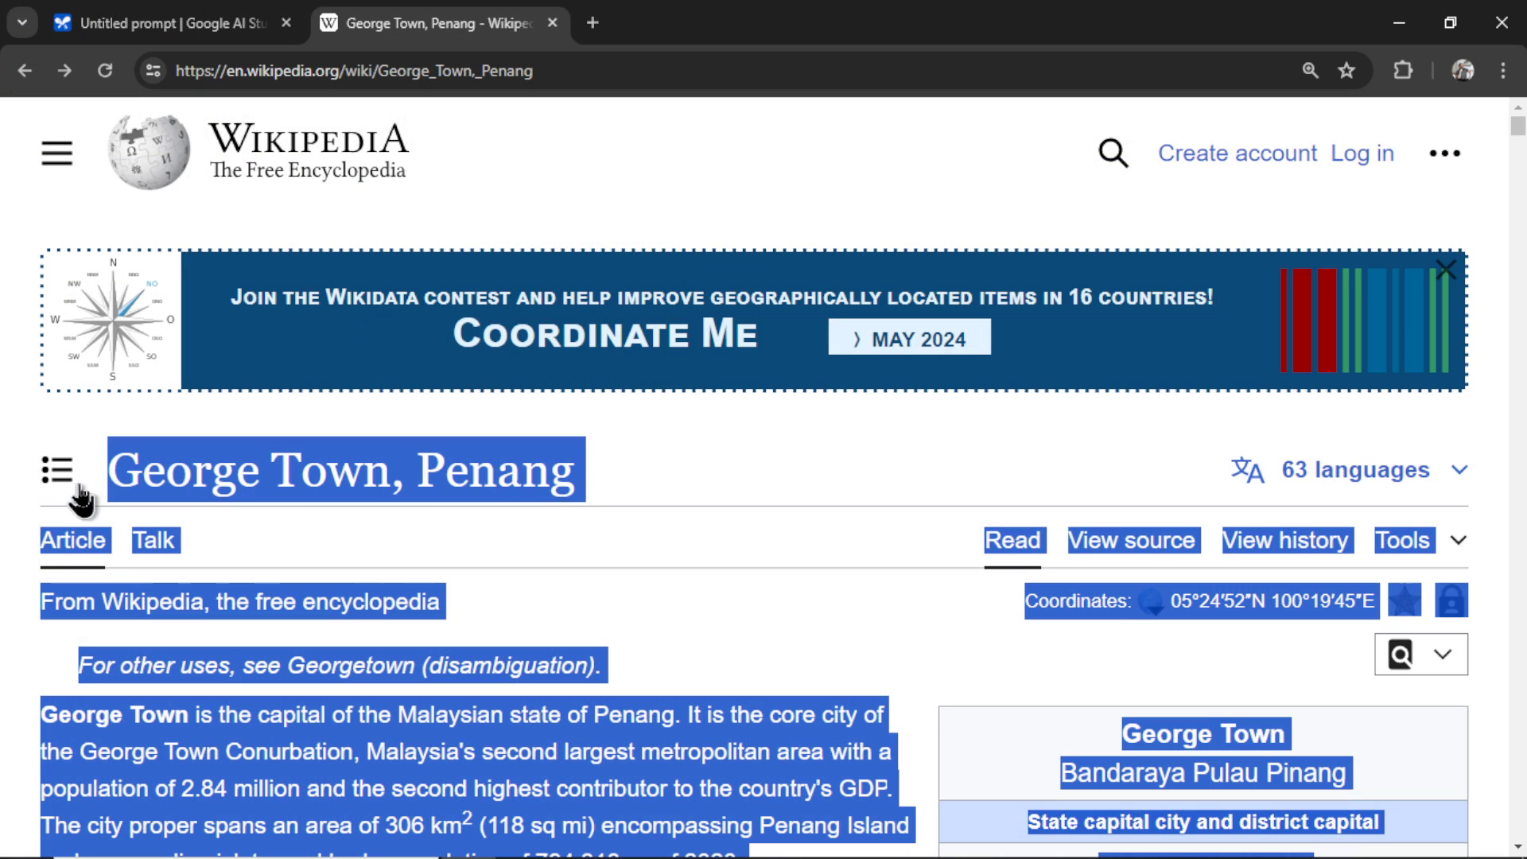
- Load several more random articles and select the Sweden article's text
{"action": "left_click", "coordinate": [60, 165]}
{"action": "left_click", "coordinate": [134, 453]}
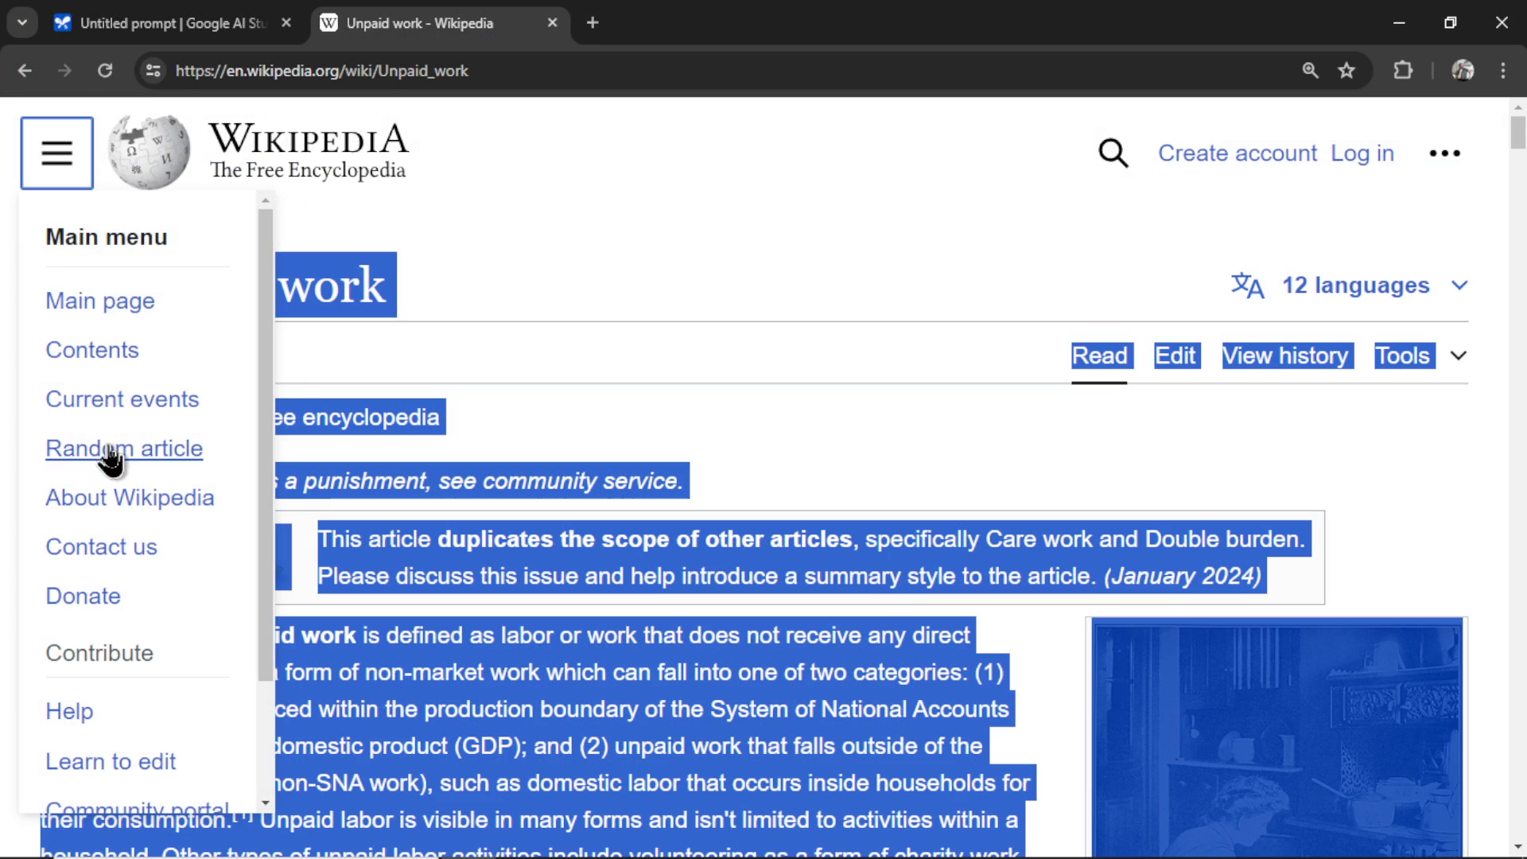
{"action": "left_click", "coordinate": [112, 458]}
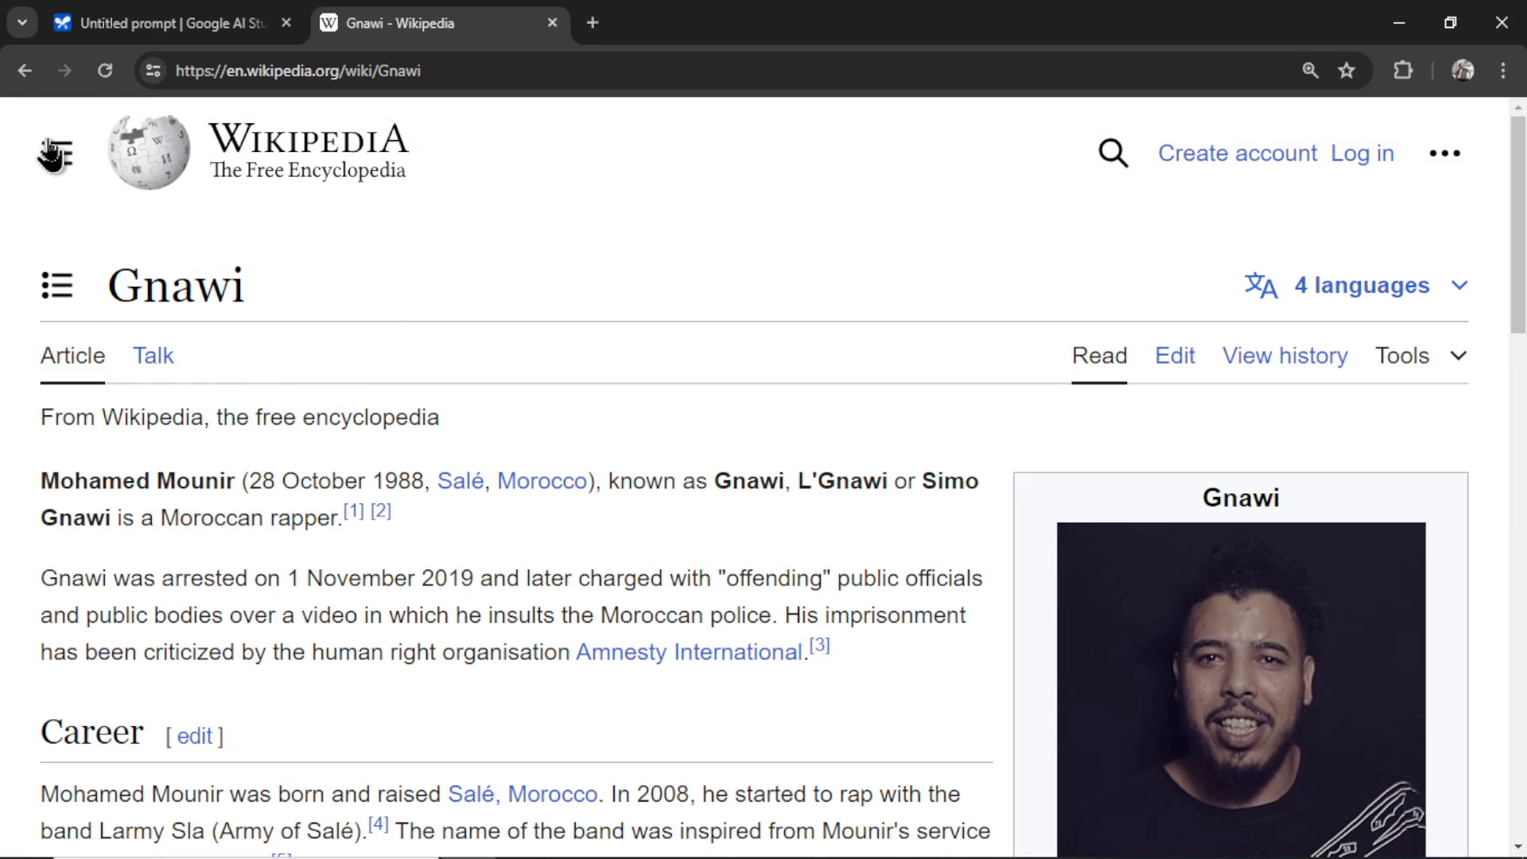
{"action": "left_click", "coordinate": [54, 153]}
{"action": "left_click", "coordinate": [95, 446]}
{"action": "left_click_drag", "start_coordinate": [109, 270], "coordinate": [772, 675]}
{"action": "scroll", "coordinate": [753, 521], "scroll_direction": "down", "scroll_amount": 5}
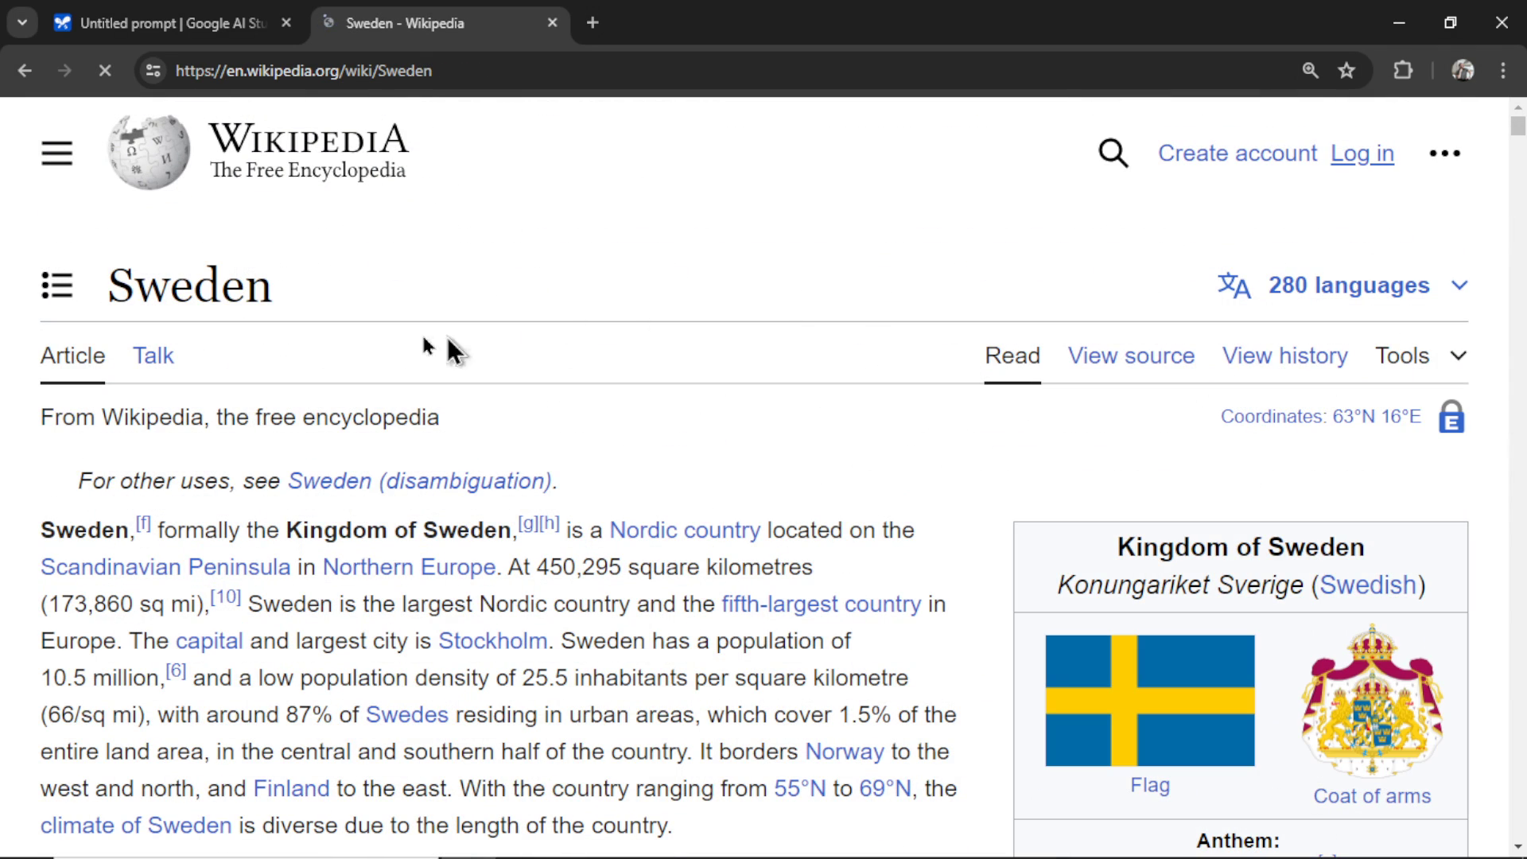
{"action": "left_click_drag", "start_coordinate": [103, 289], "coordinate": [770, 666]}
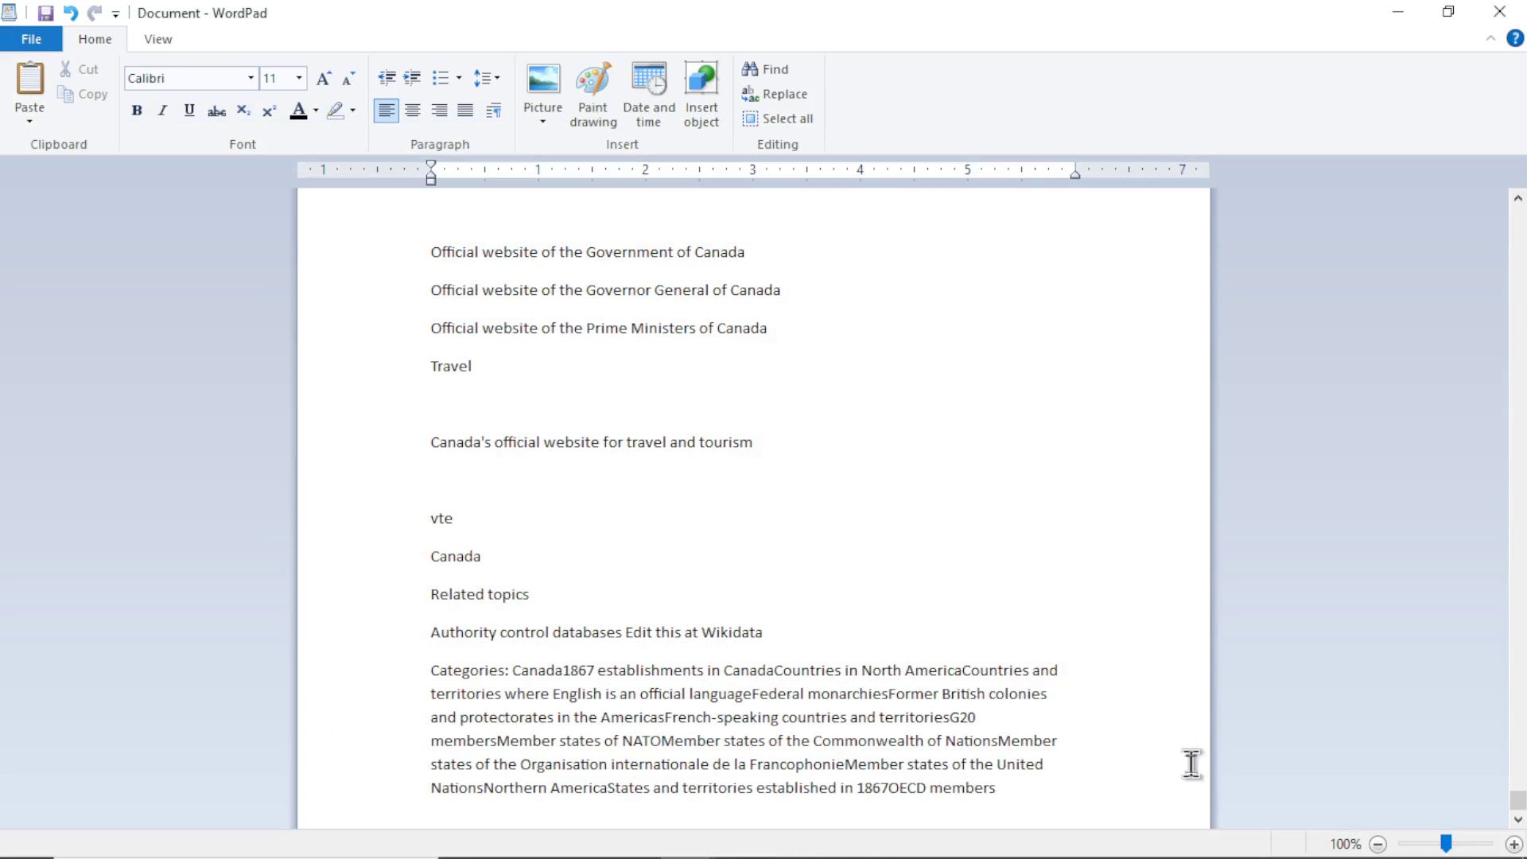
{"action": "left_click_drag", "start_coordinate": [1517, 800], "coordinate": [1444, 573]}
- Insert 'The name of my elephant is Harold' below the 'Main article: Sport in Sweden' line
{"action": "left_click", "coordinate": [664, 400]}
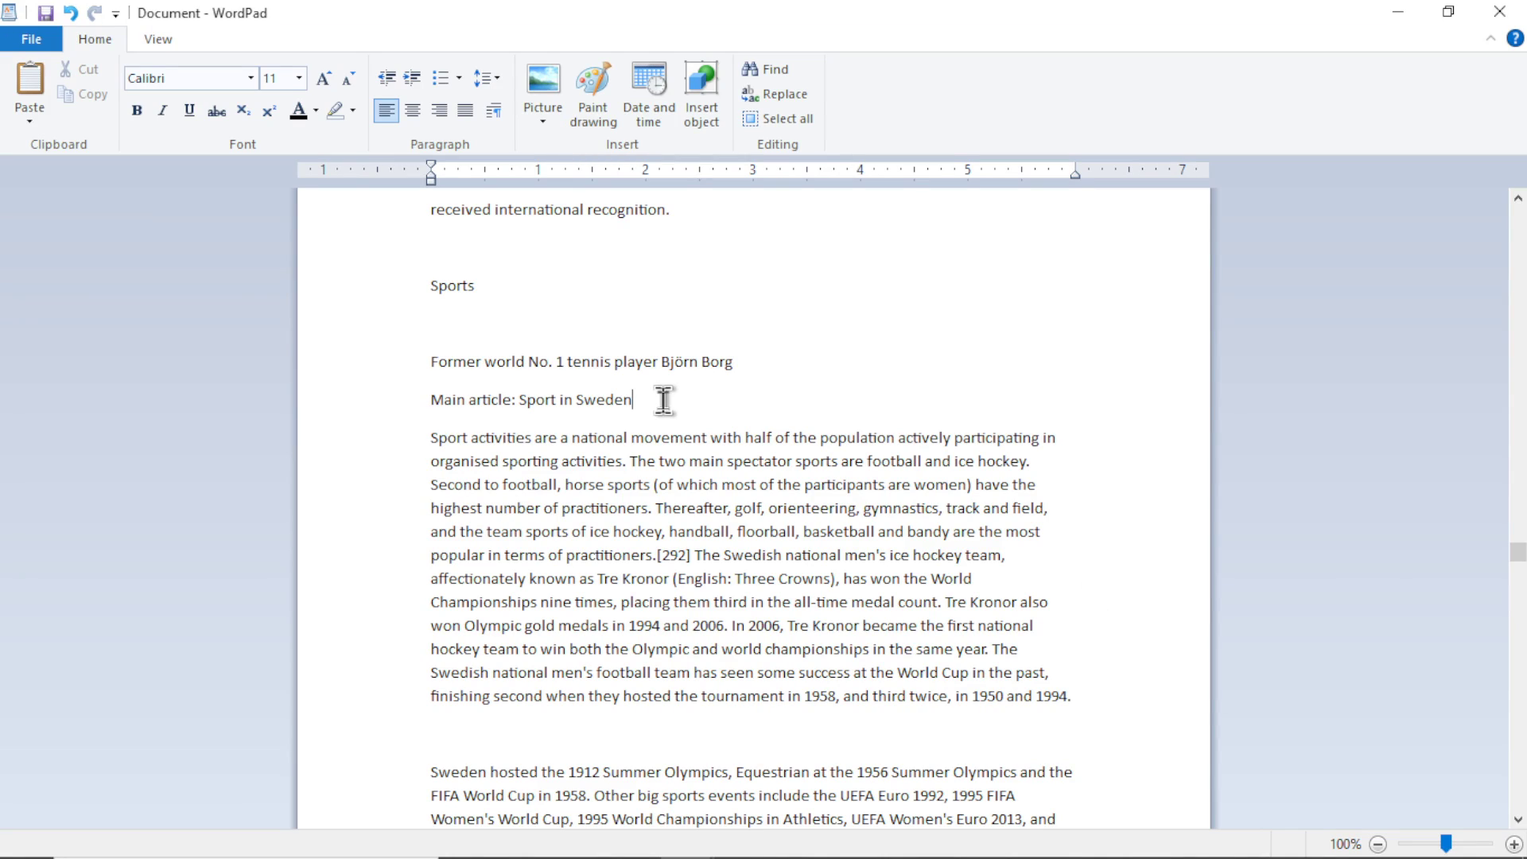
{"action": "key", "text": "Return"}
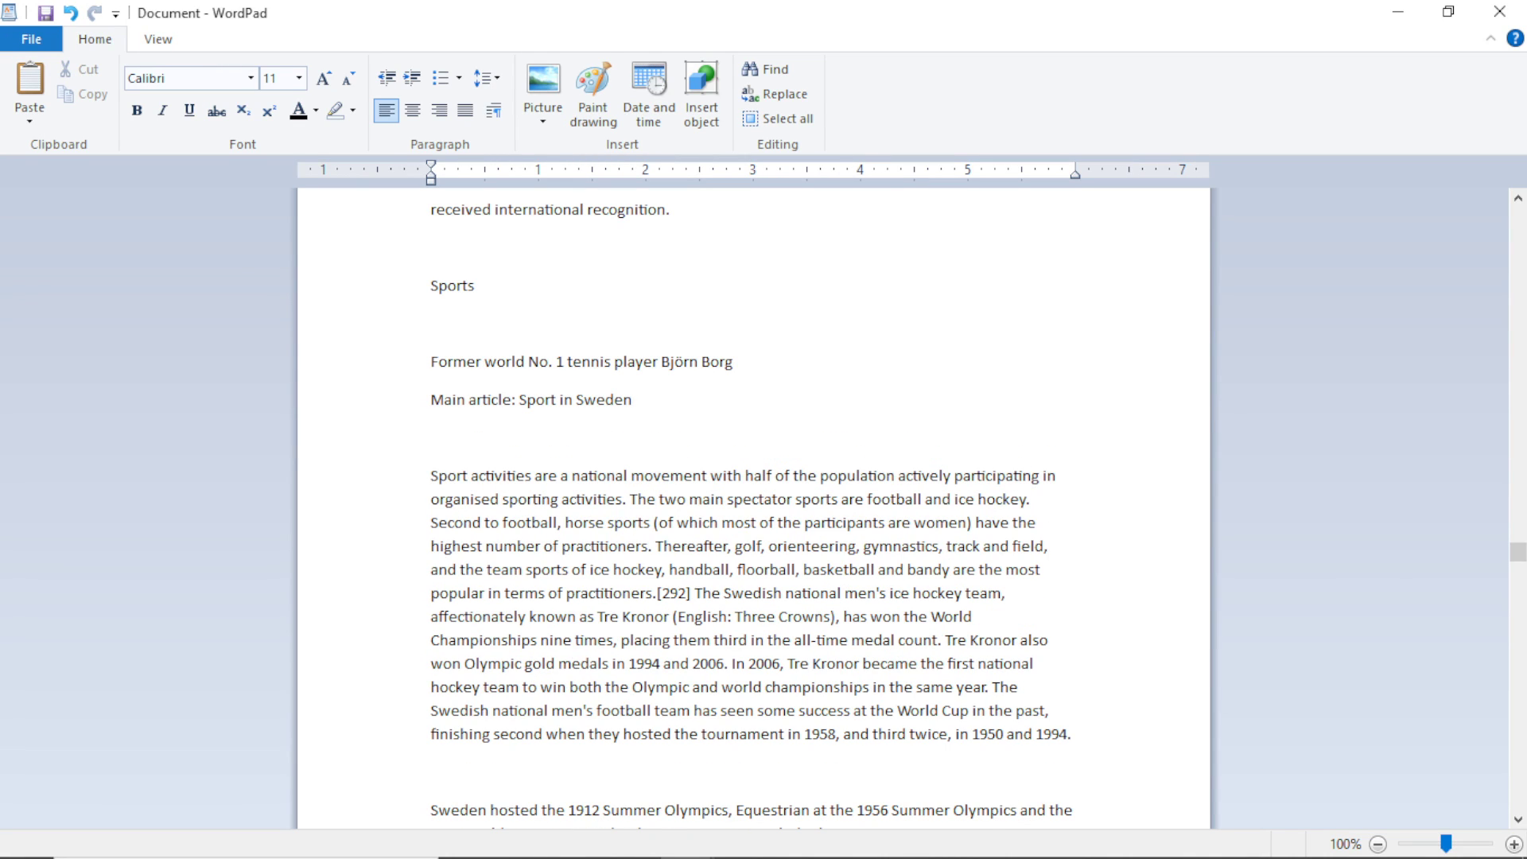
{"action": "type", "text": "The name of my elephant is Harold"}
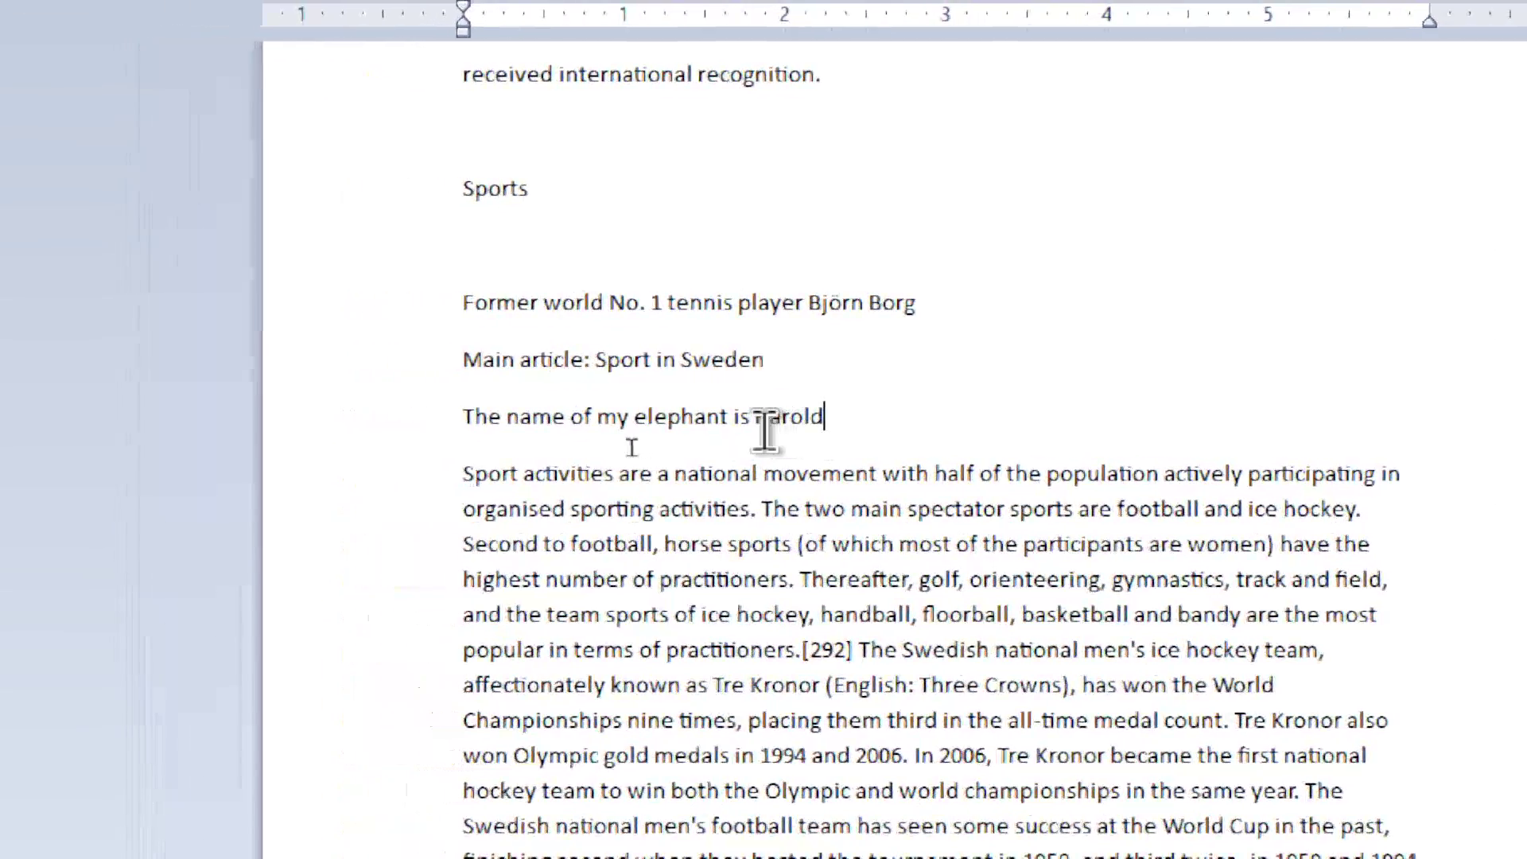
{"action": "left_click_drag", "start_coordinate": [757, 423], "coordinate": [851, 423]}
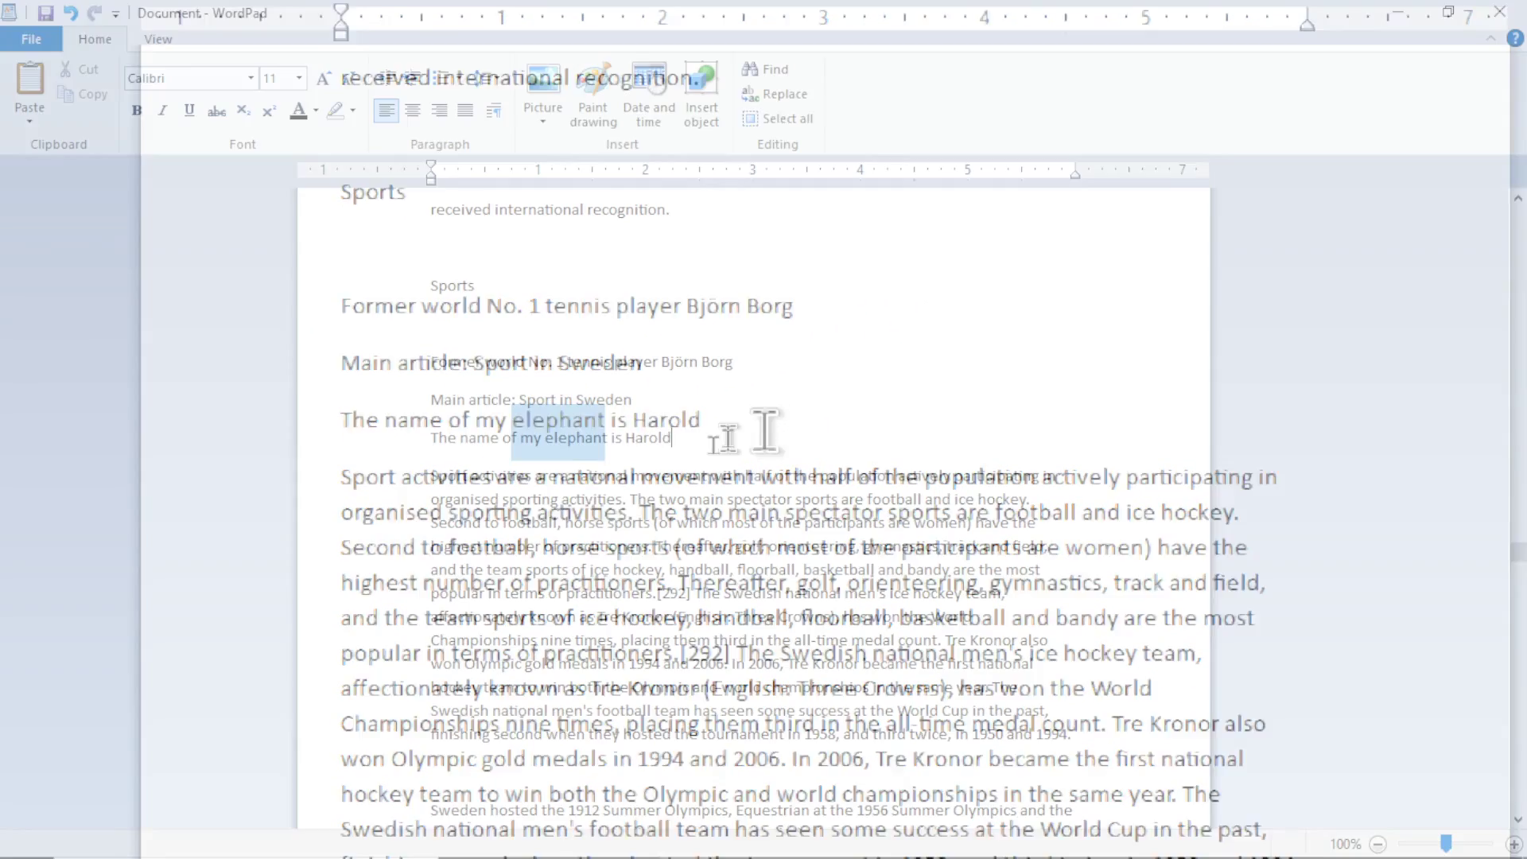
{"action": "left_click", "coordinate": [716, 419]}
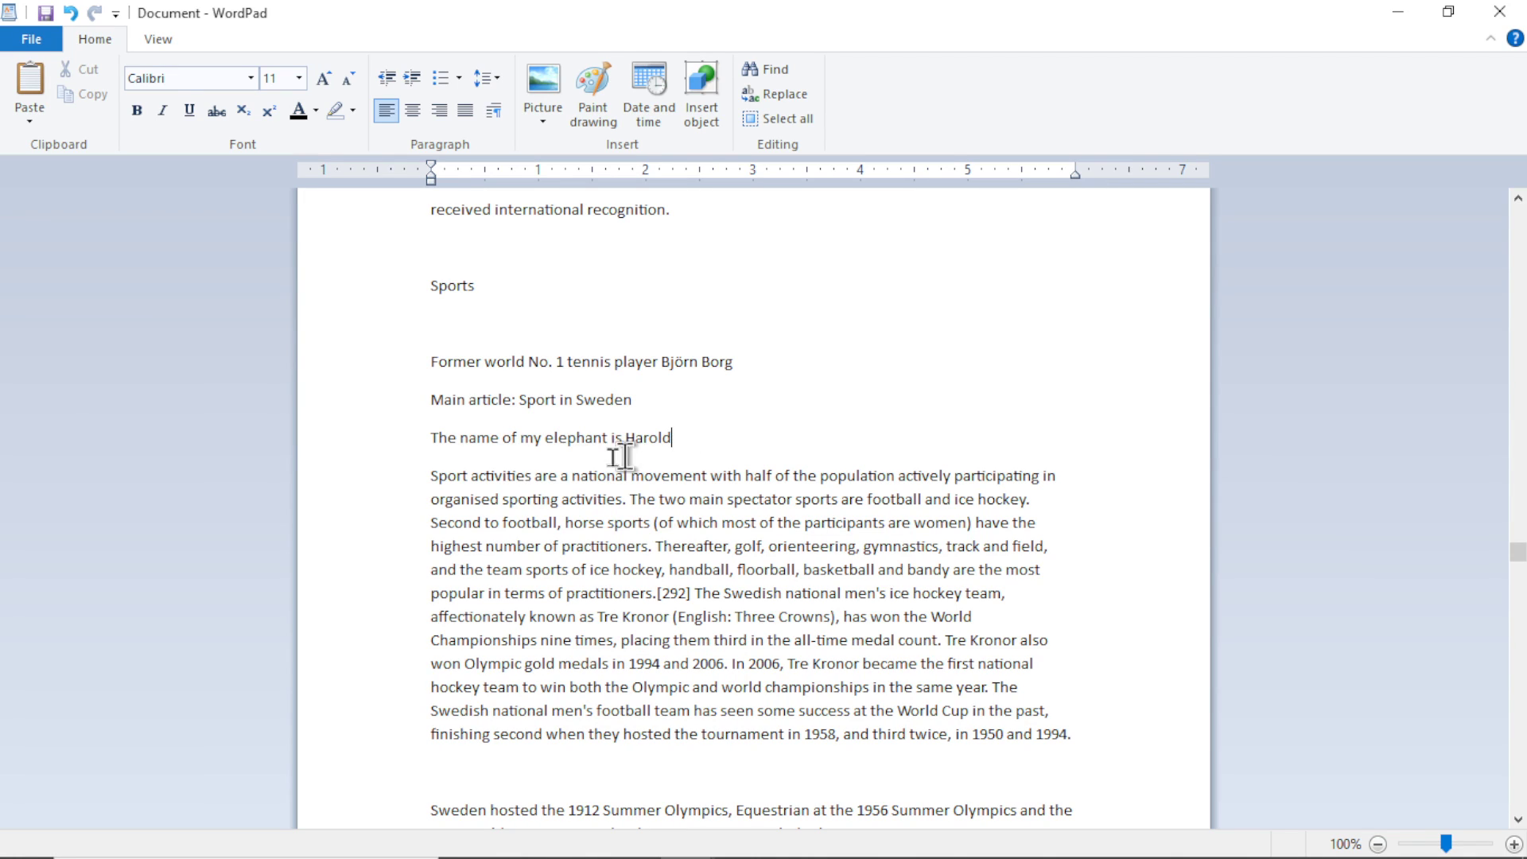
- Search the document for 'elephant', then select all of the text
{"action": "key", "text": "ctrl+f"}
{"action": "left_click_drag", "start_coordinate": [294, 340], "coordinate": [1060, 287]}
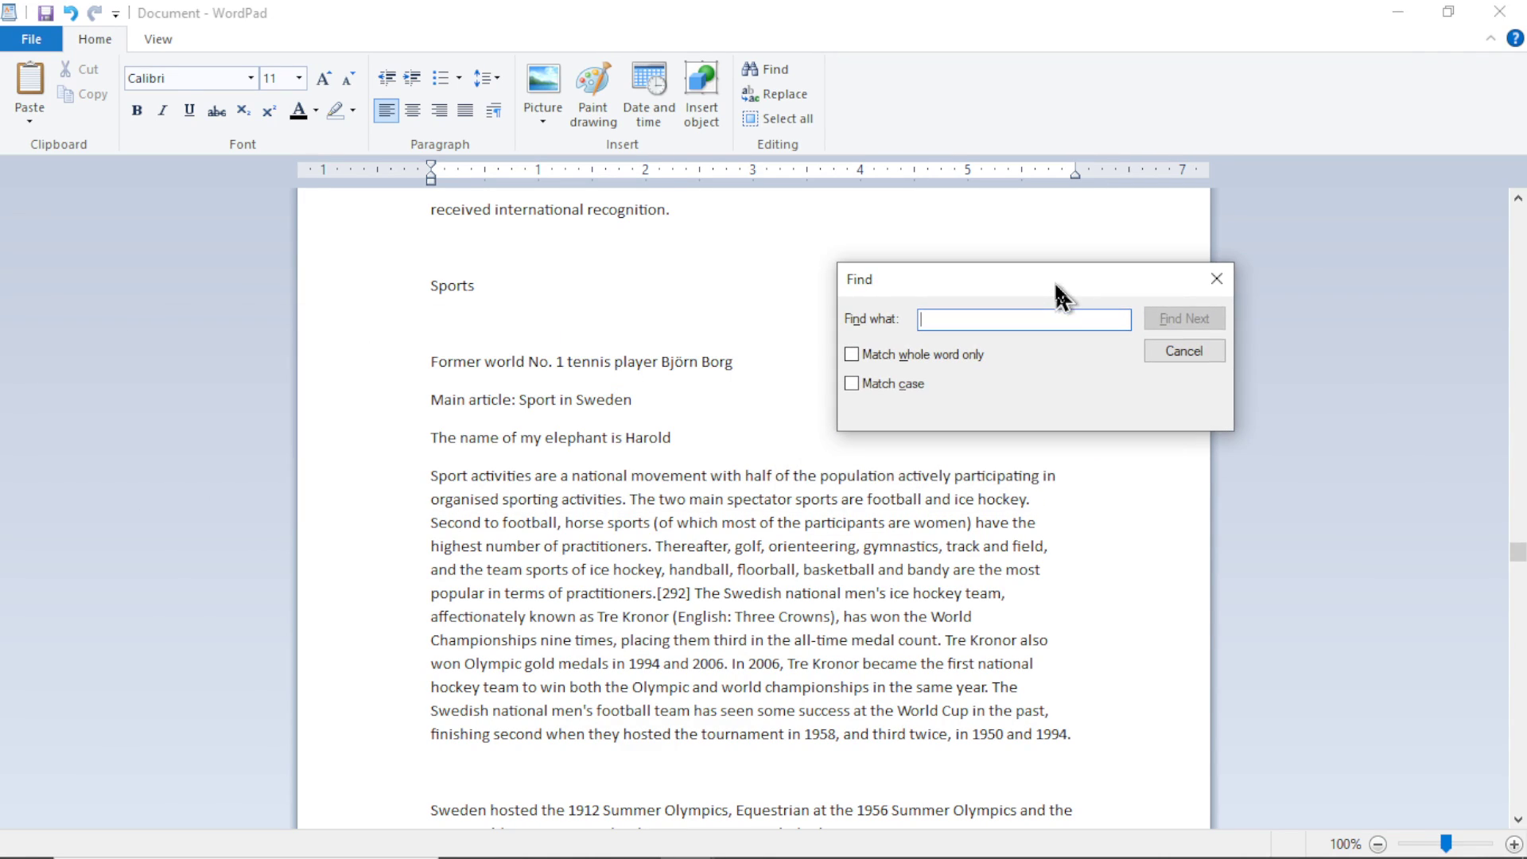
{"action": "type", "text": "elephant"}
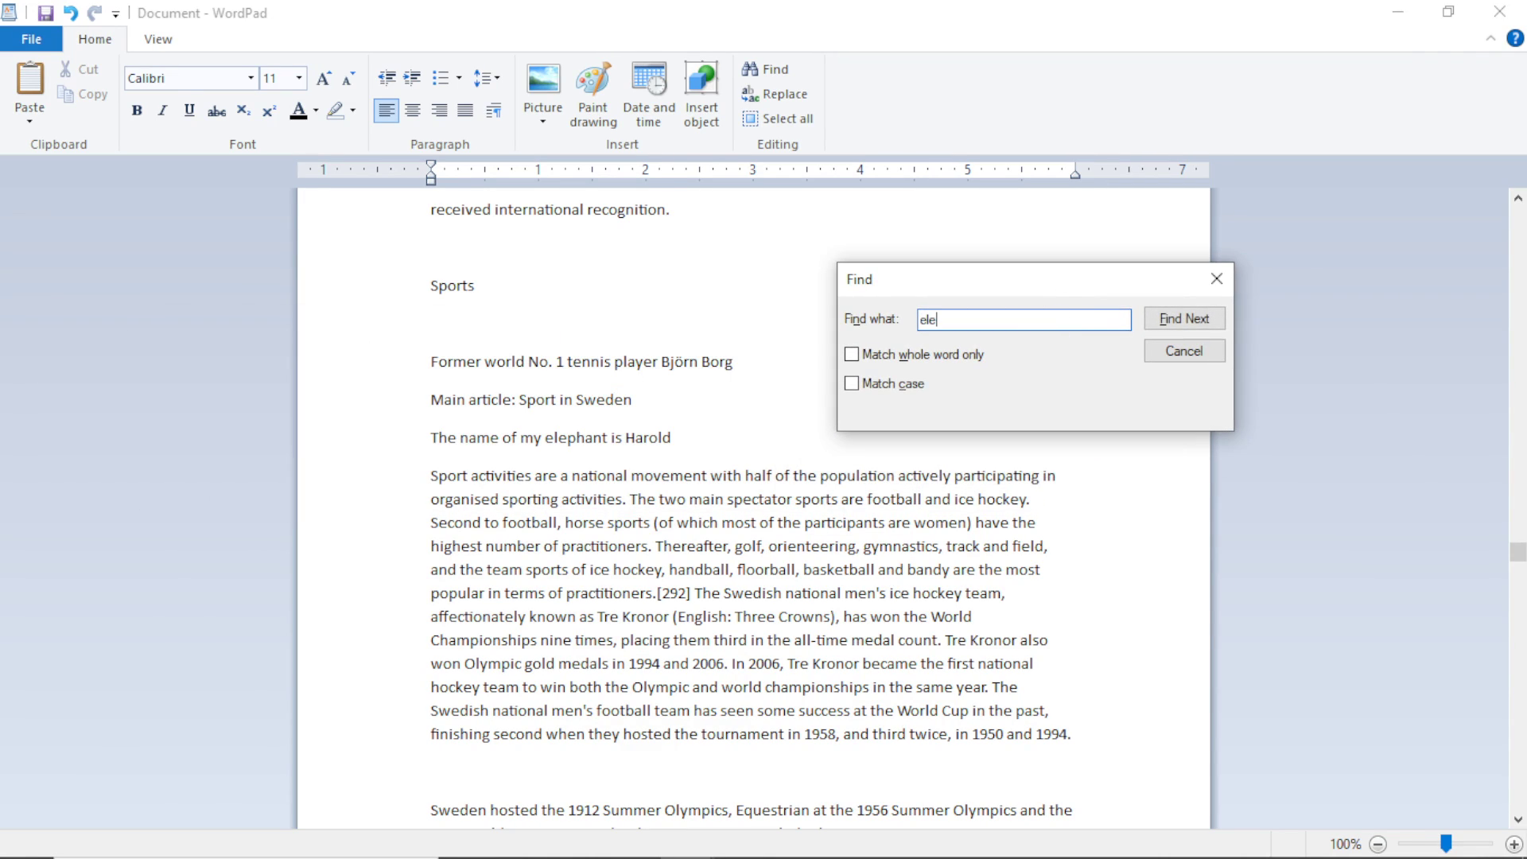
{"action": "left_click", "coordinate": [1160, 323]}
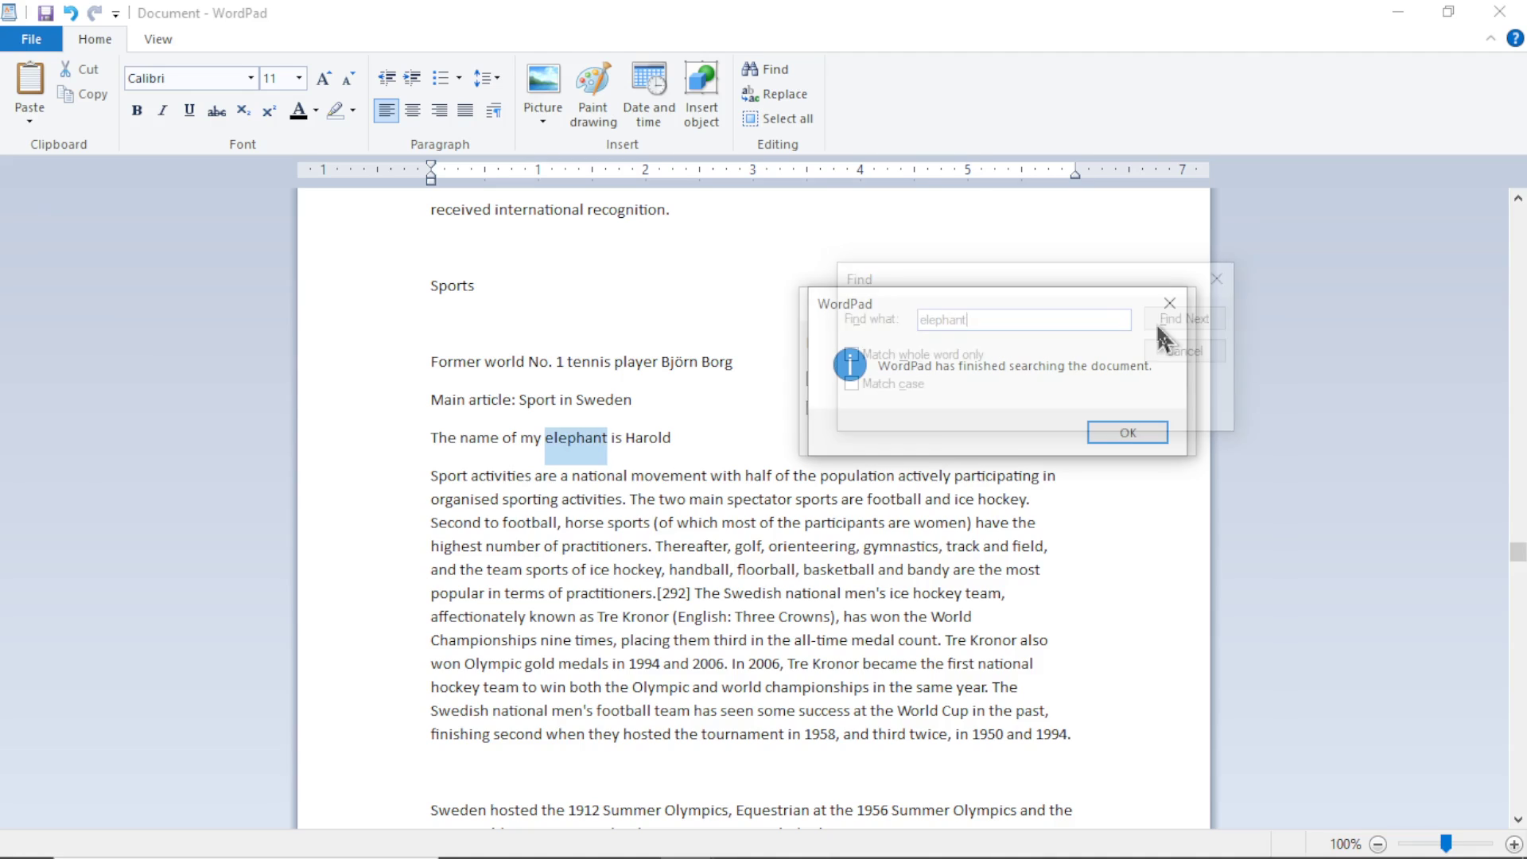
{"action": "left_click", "coordinate": [1128, 435]}
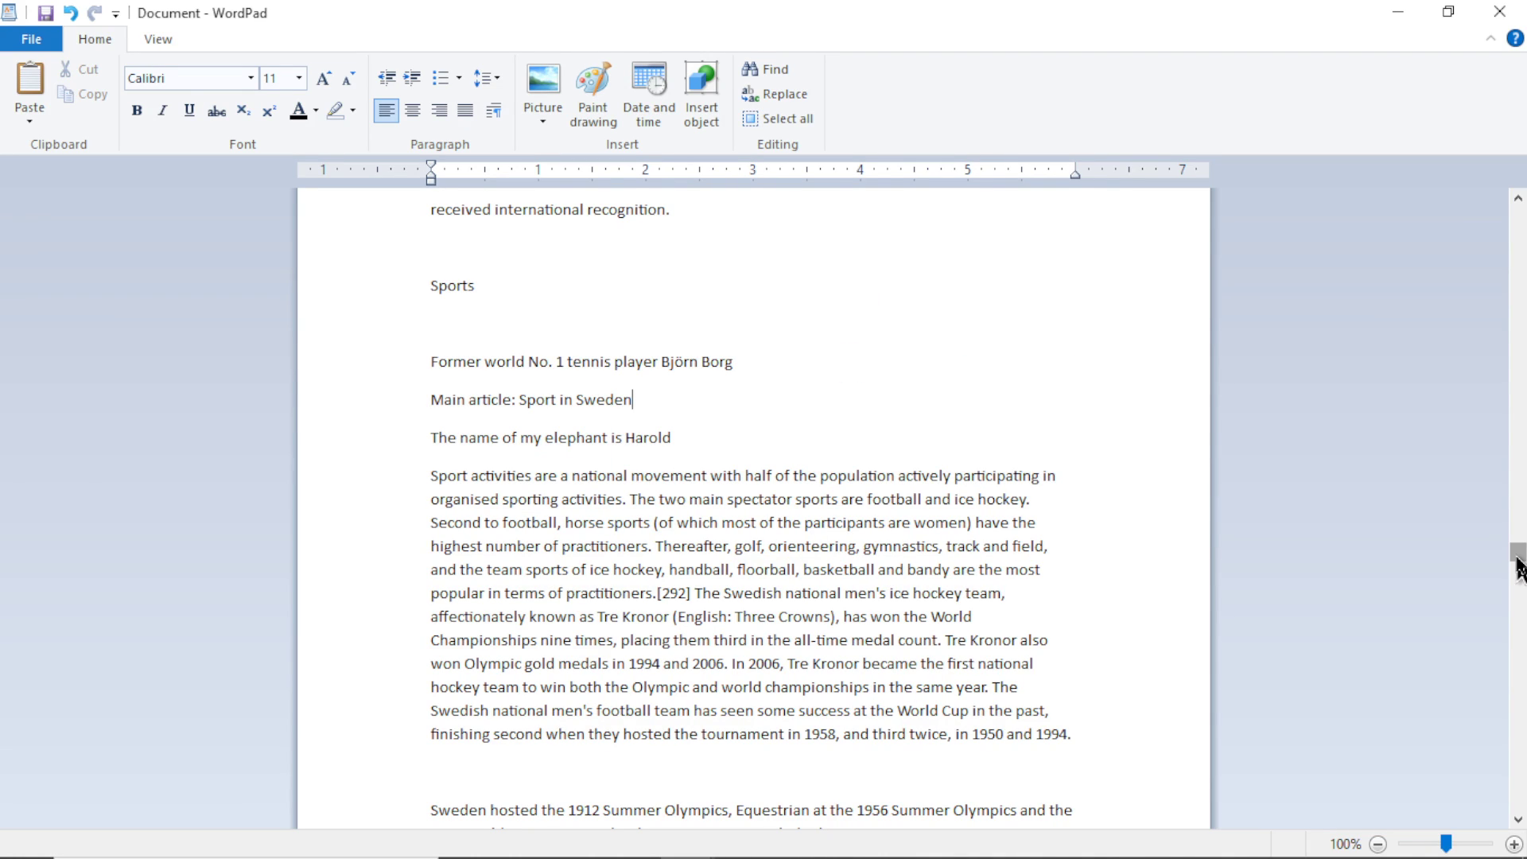
{"action": "left_click_drag", "start_coordinate": [1517, 567], "coordinate": [1517, 223]}
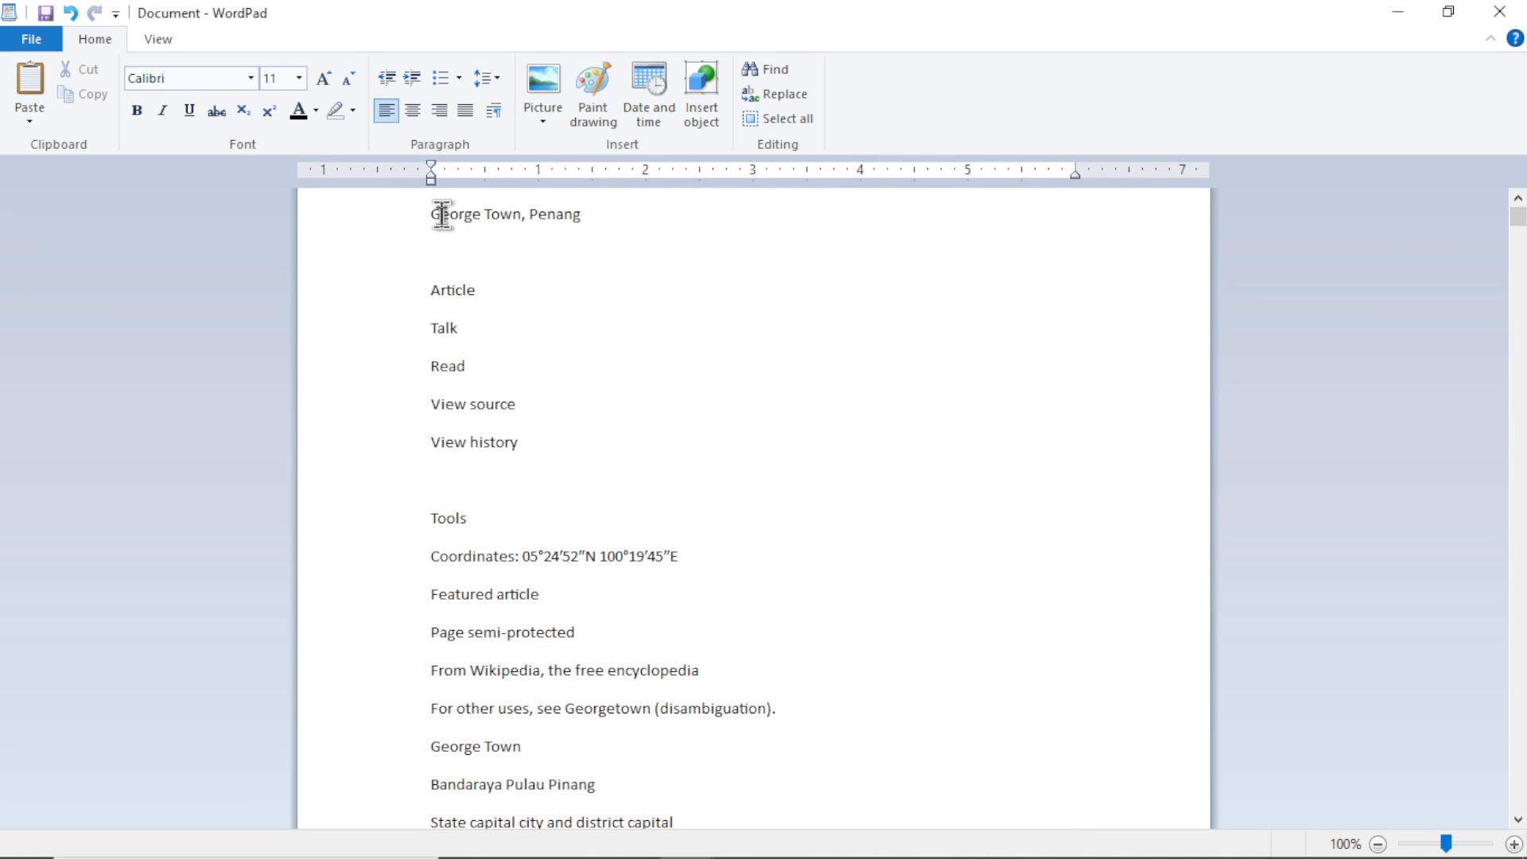
{"action": "key", "text": "ctrl+End"}
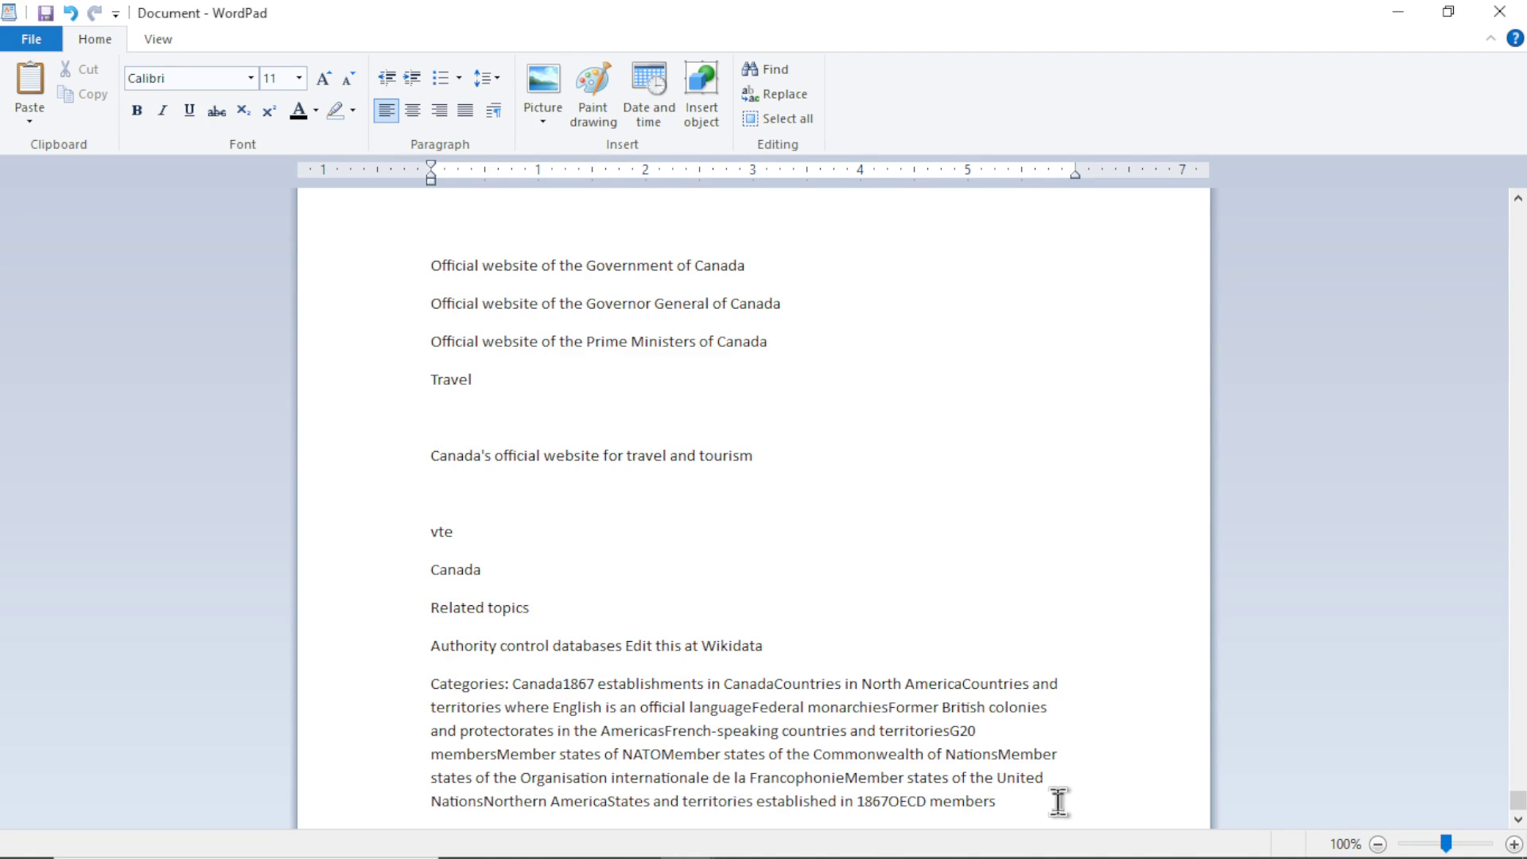
{"action": "key", "text": "ctrl+a"}
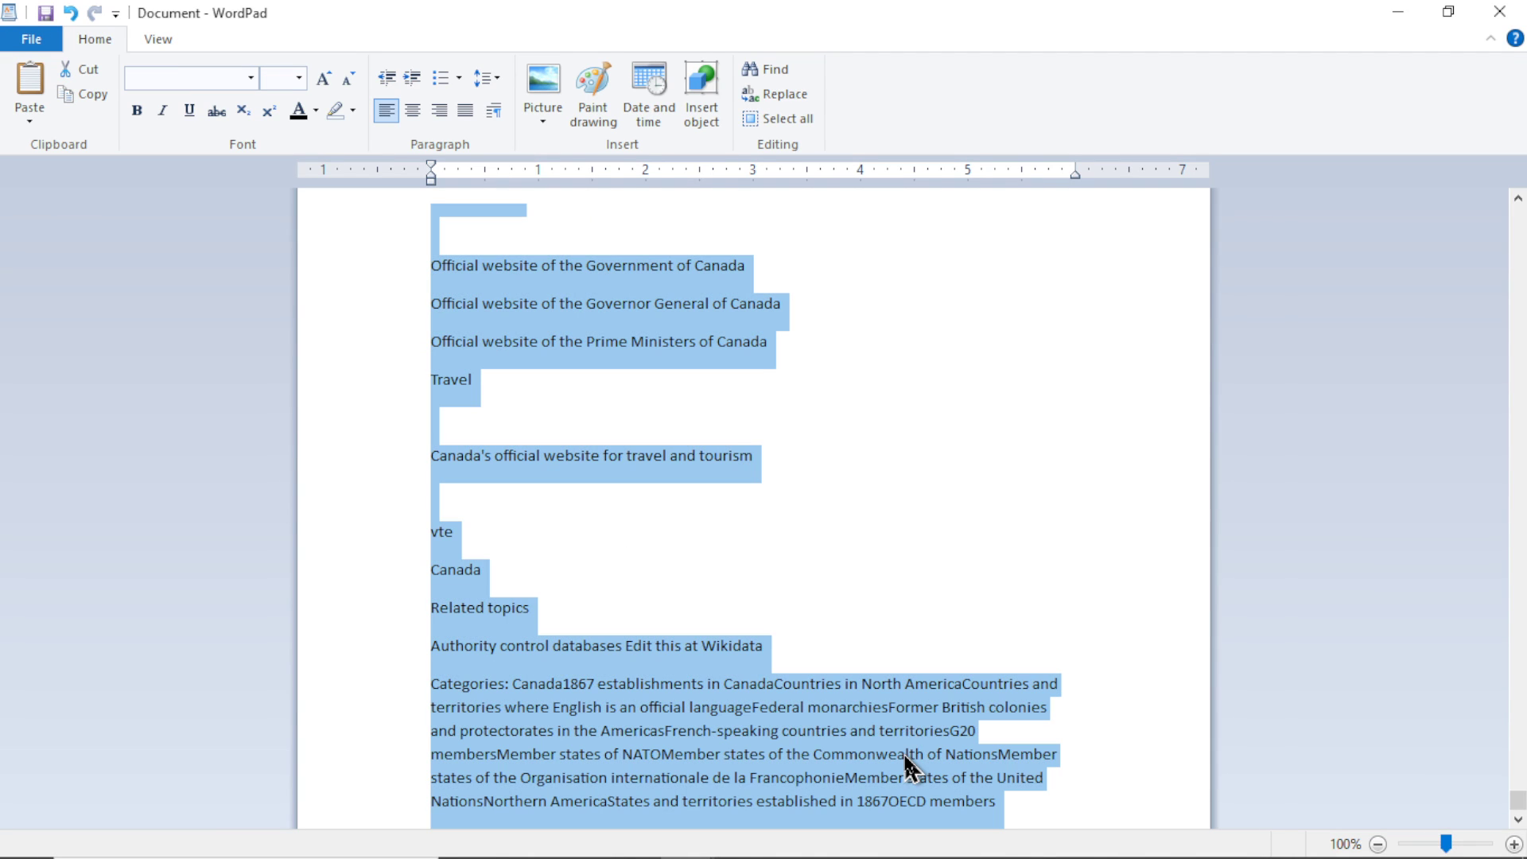
- Paste the long text as the prompt and the elephant-name question as system instructions, then run with Gemini 1.5 Flash
{"action": "key", "text": "alt+Tab"}
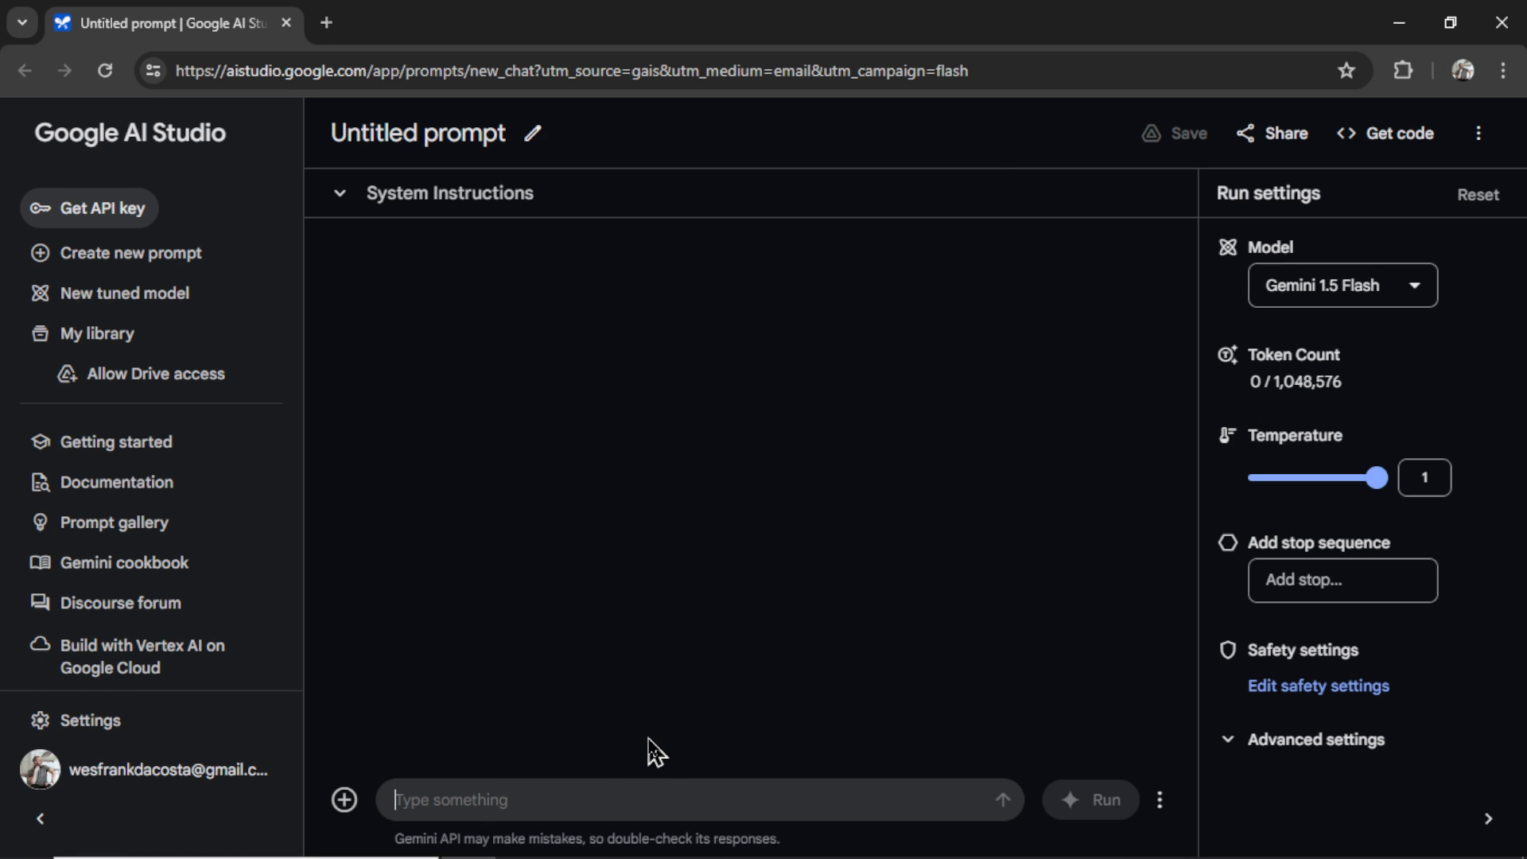
{"action": "key", "text": "ctrl+v"}
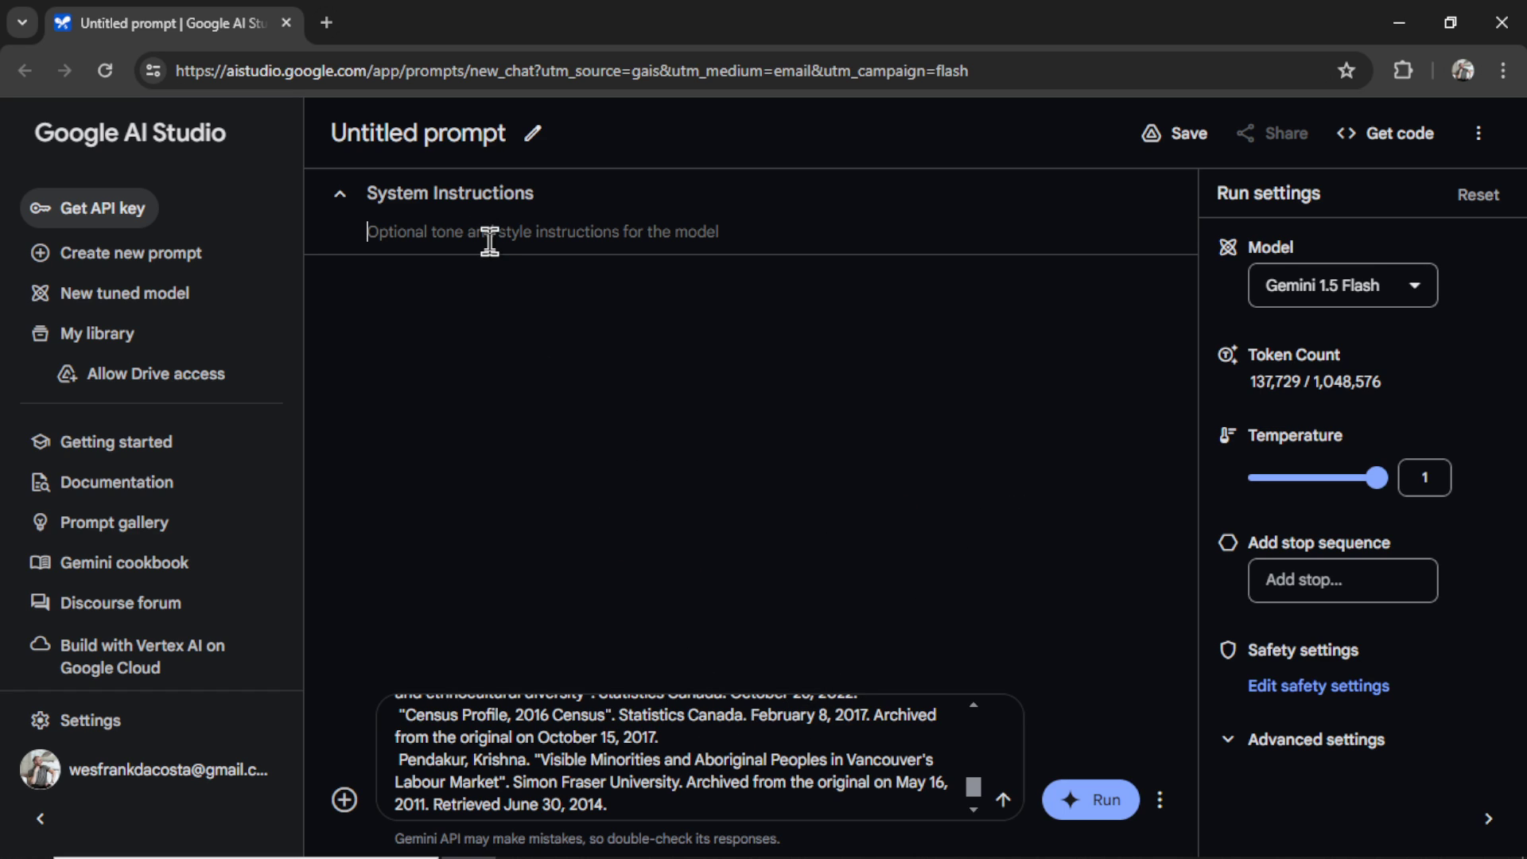
{"action": "key", "text": "ctrl+v"}
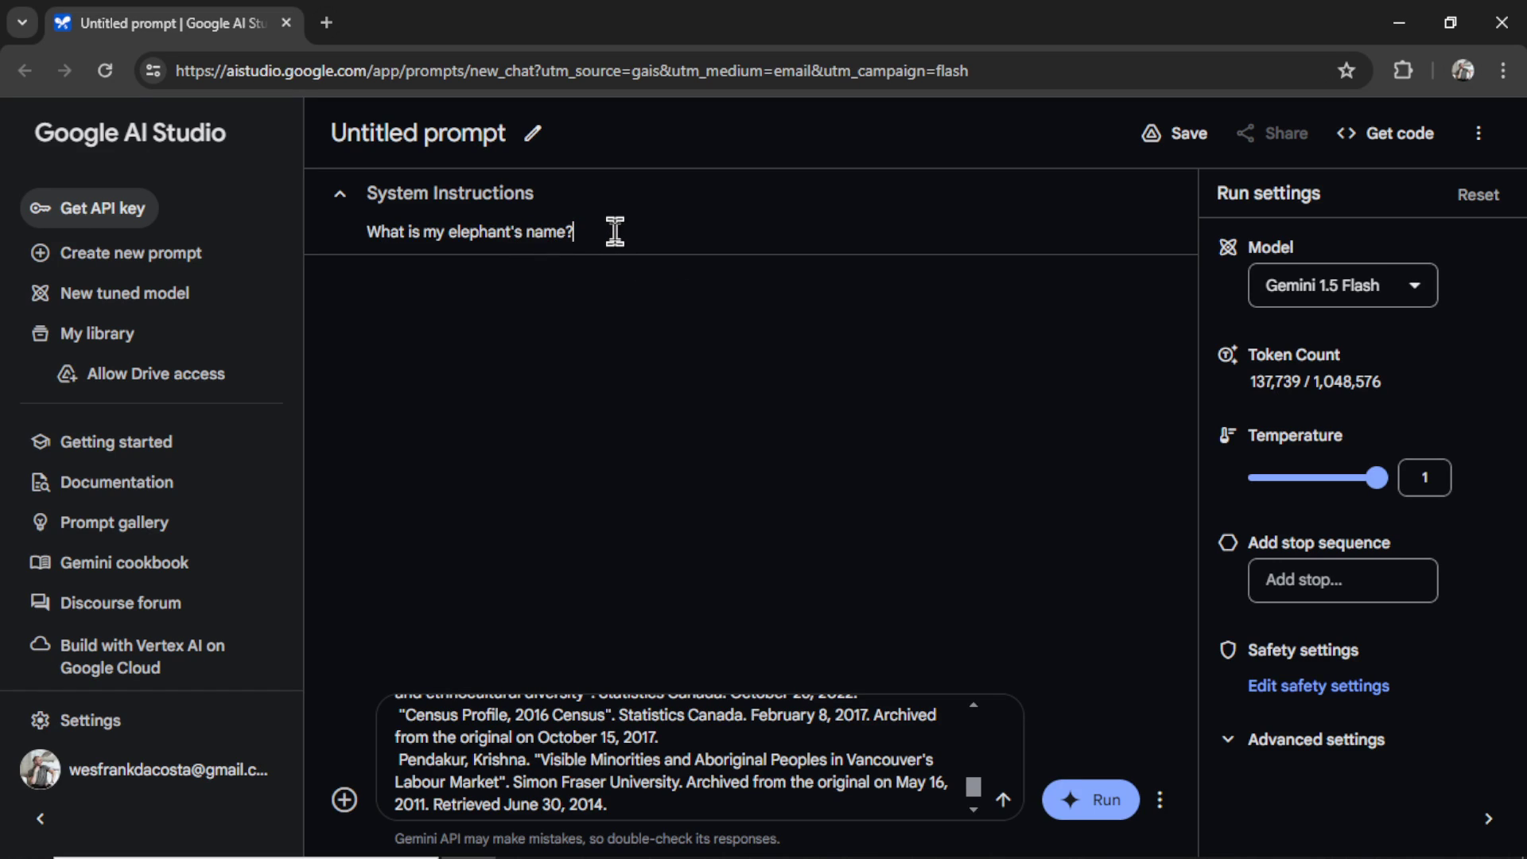
{"action": "left_click", "coordinate": [1106, 800]}
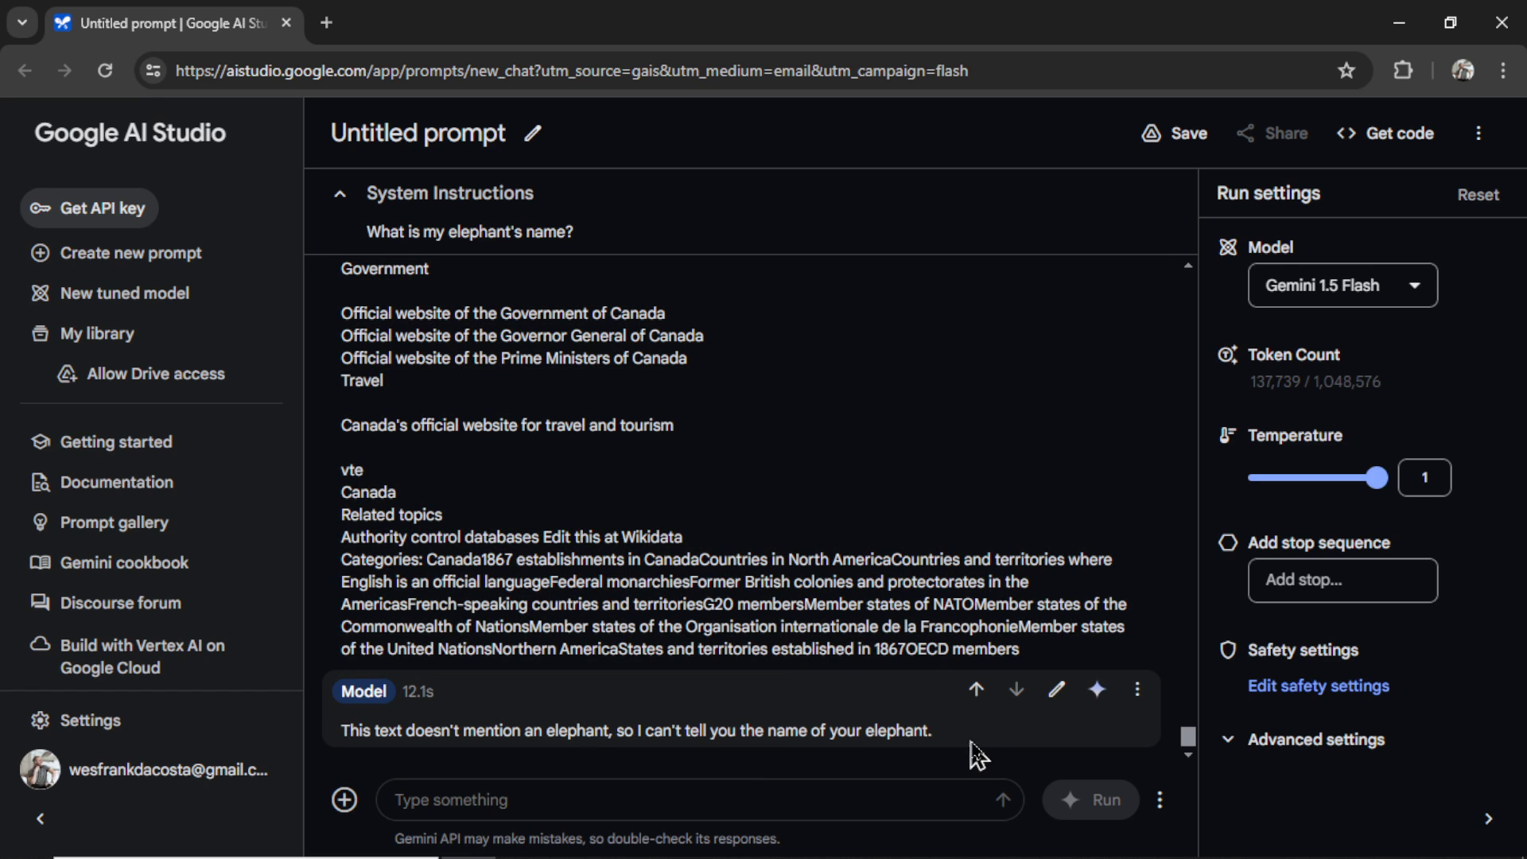
- Rerun with Gemini 1.5 Pro and search its answer for 'elephant'
{"action": "left_click", "coordinate": [1408, 286]}
{"action": "left_click", "coordinate": [1344, 247]}
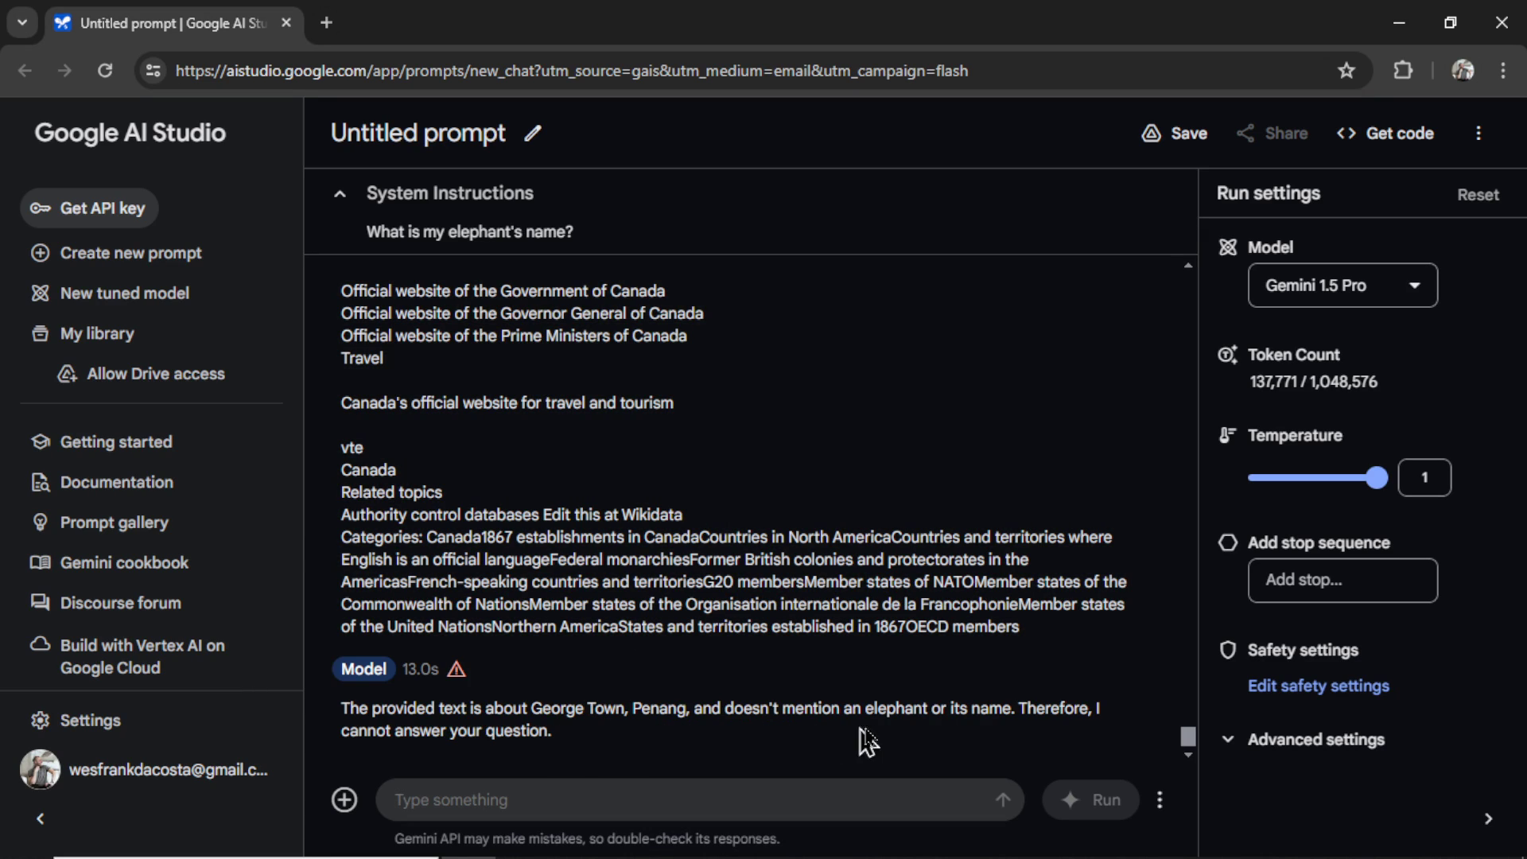
{"action": "key", "text": "ctrl+f"}
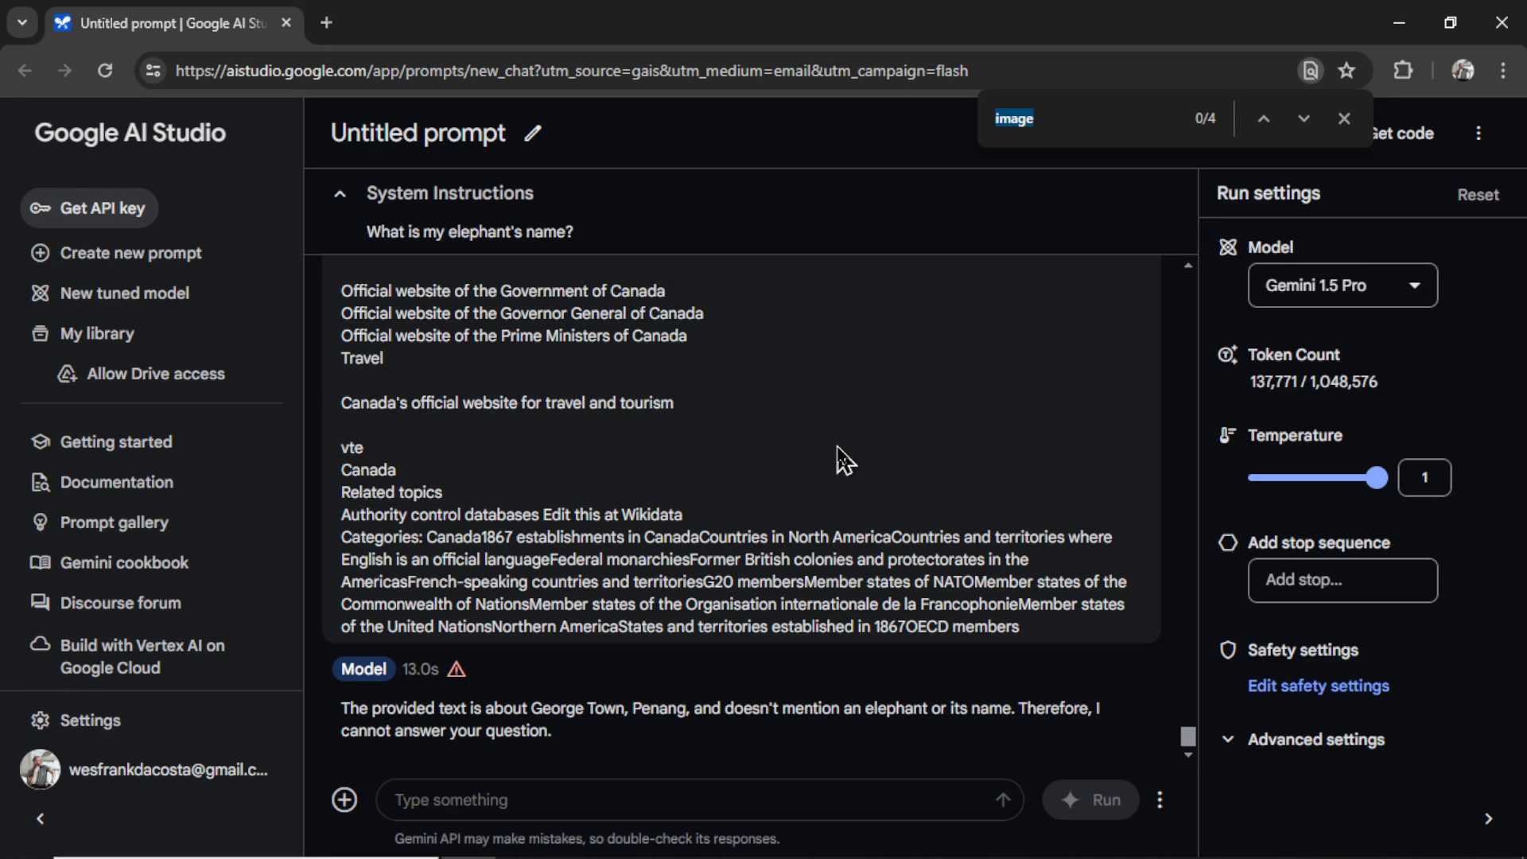
{"action": "type", "text": "el"}
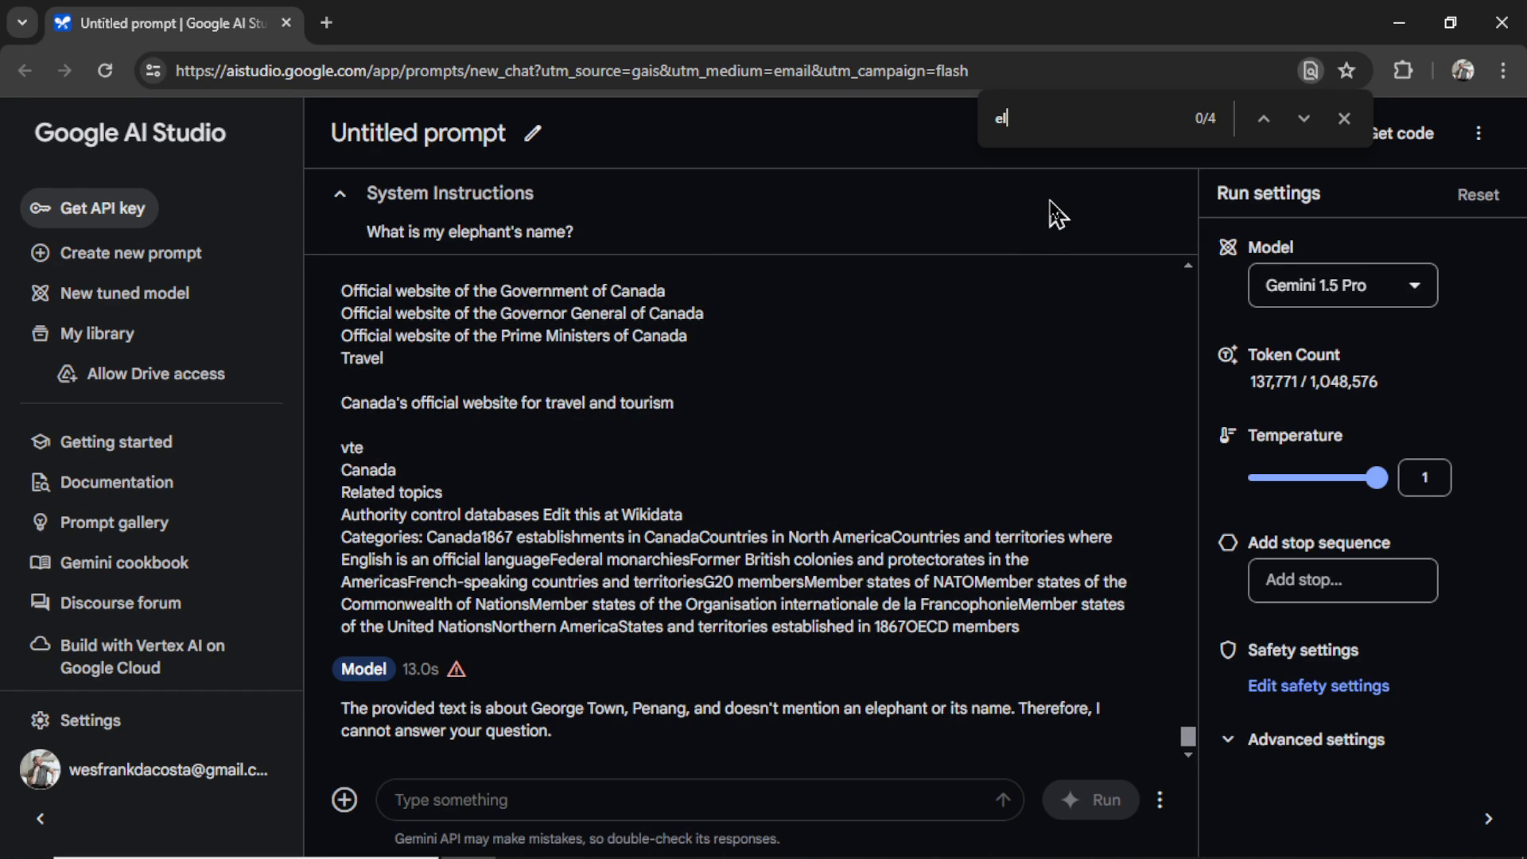
{"action": "type", "text": "ephant"}
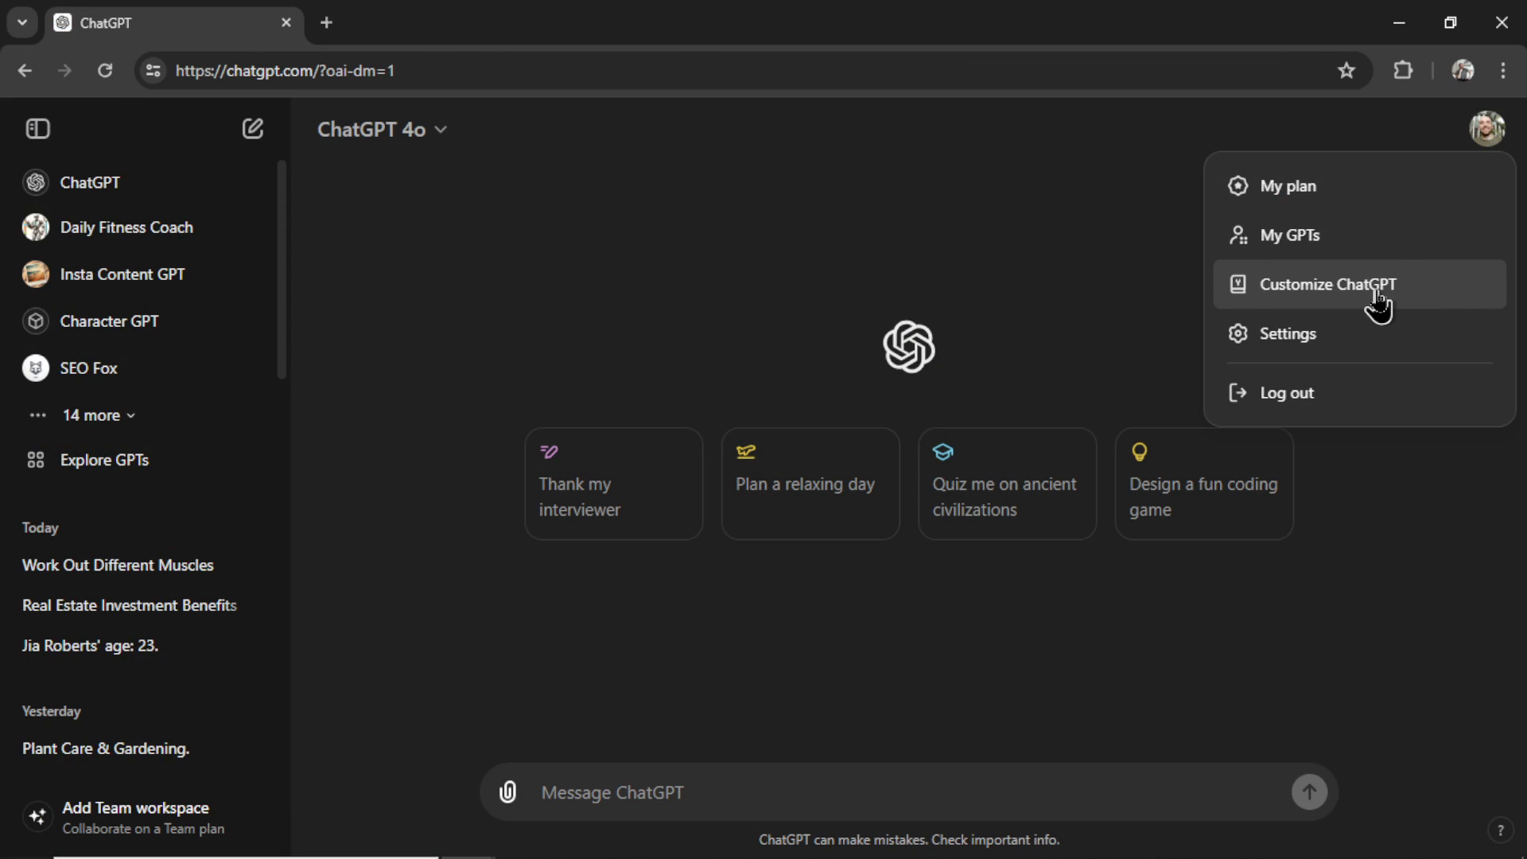
- Save the elephant-name question as a ChatGPT custom instruction
{"action": "left_click", "coordinate": [1369, 291]}
{"action": "left_click", "coordinate": [663, 400]}
{"action": "type", "text": "What is the name of the elephant?"}
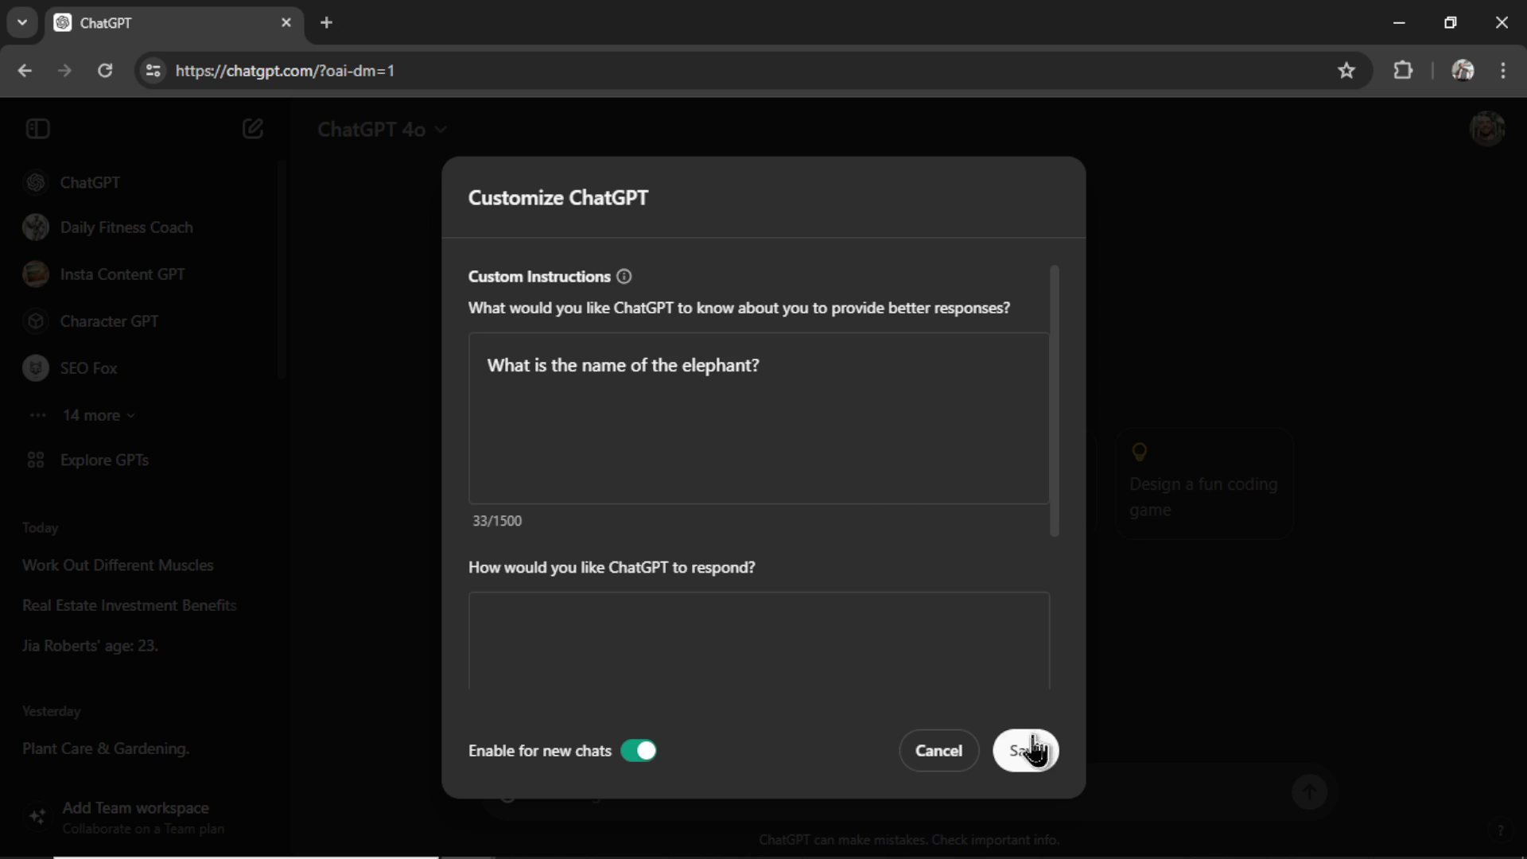
{"action": "left_click", "coordinate": [1026, 760]}
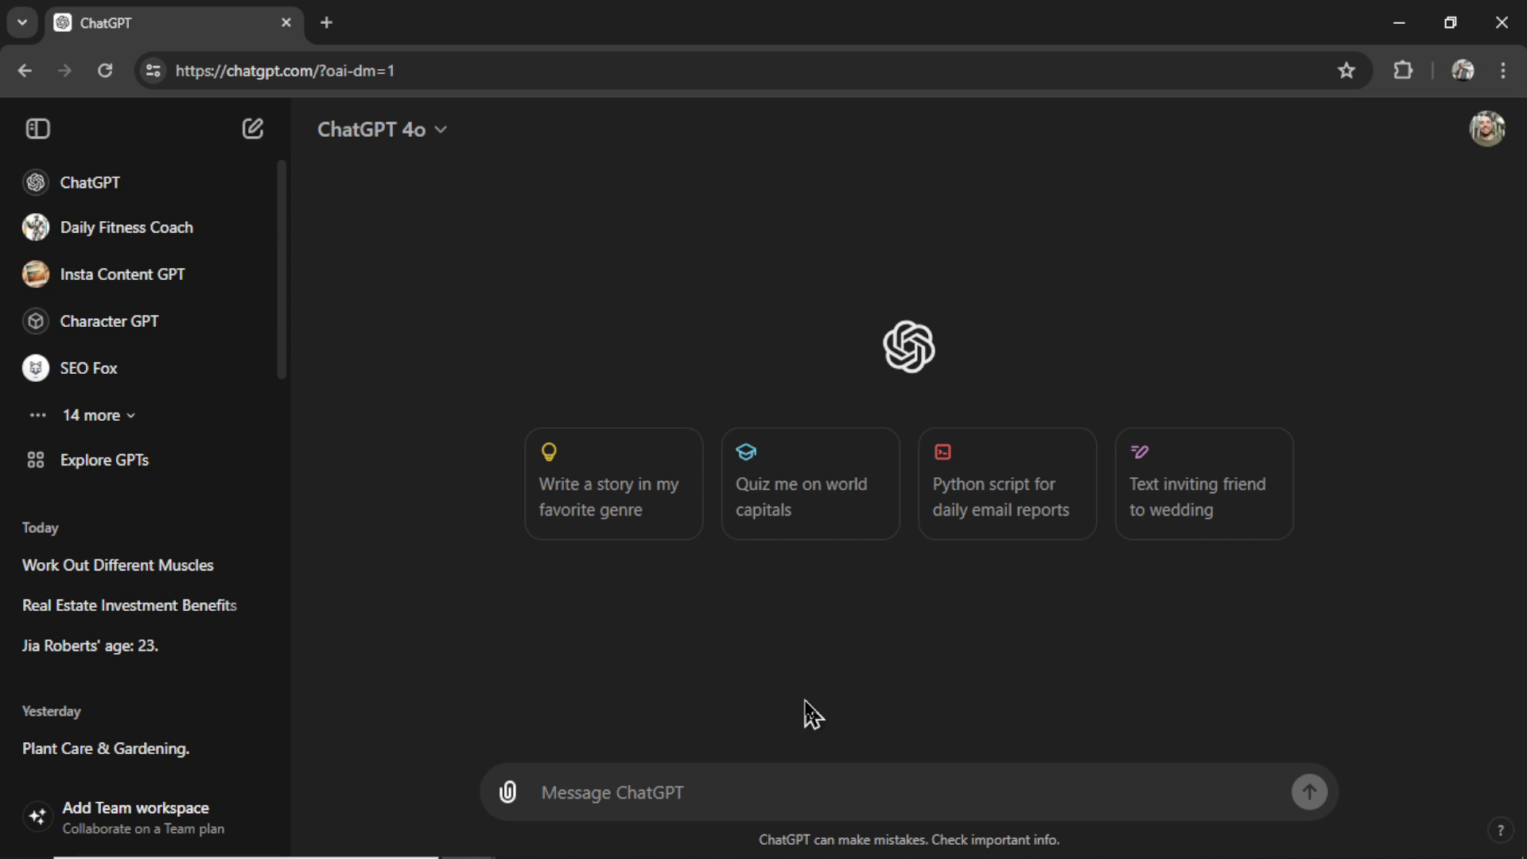
- Send the long Wikipedia text as a message, then return to WordPad
{"action": "key", "text": "ctrl+v"}
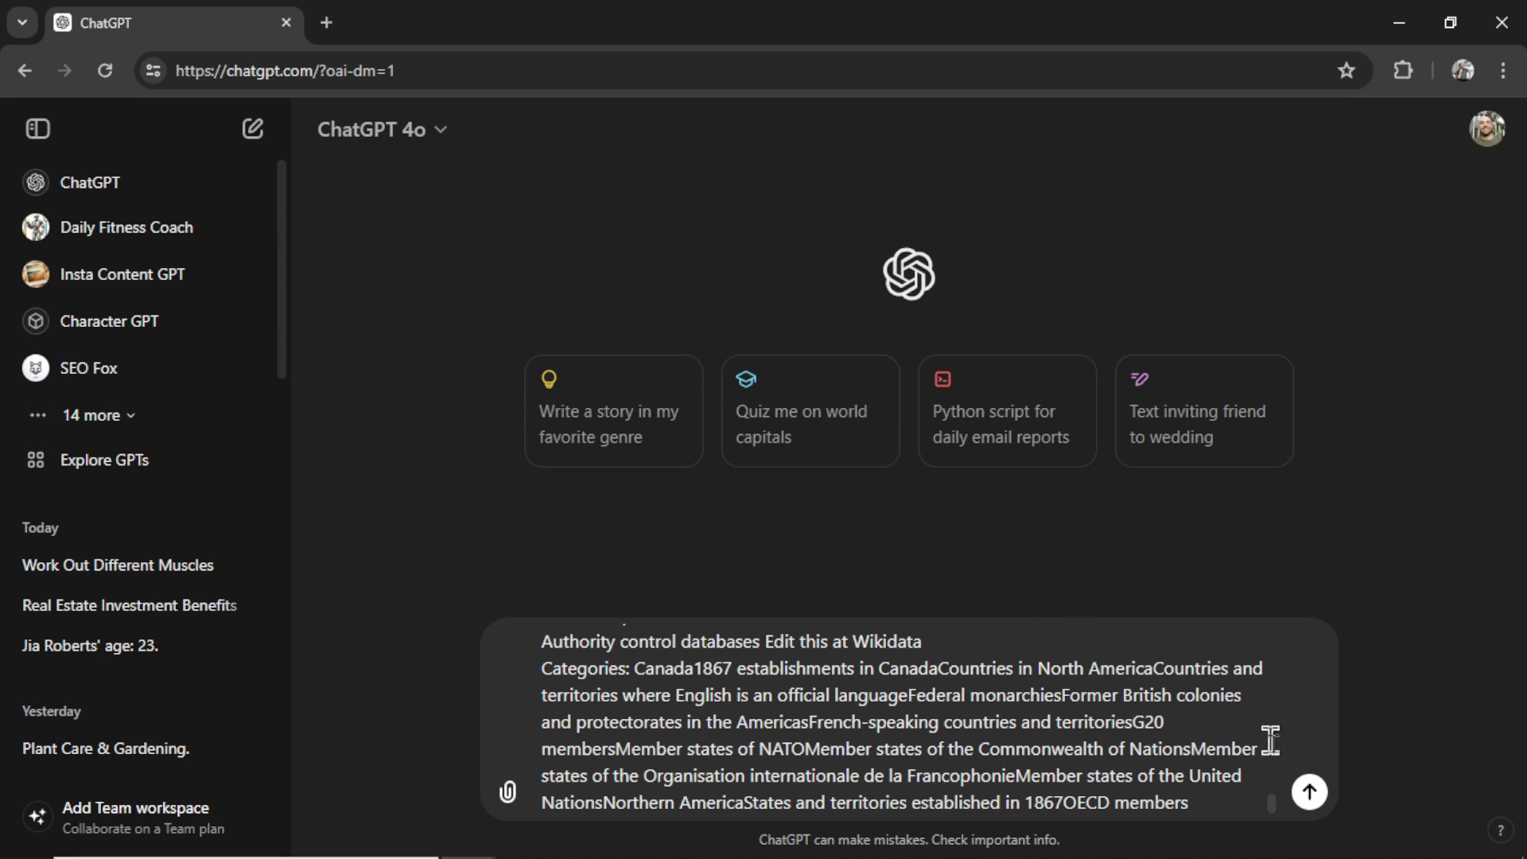
{"action": "left_click", "coordinate": [1311, 796]}
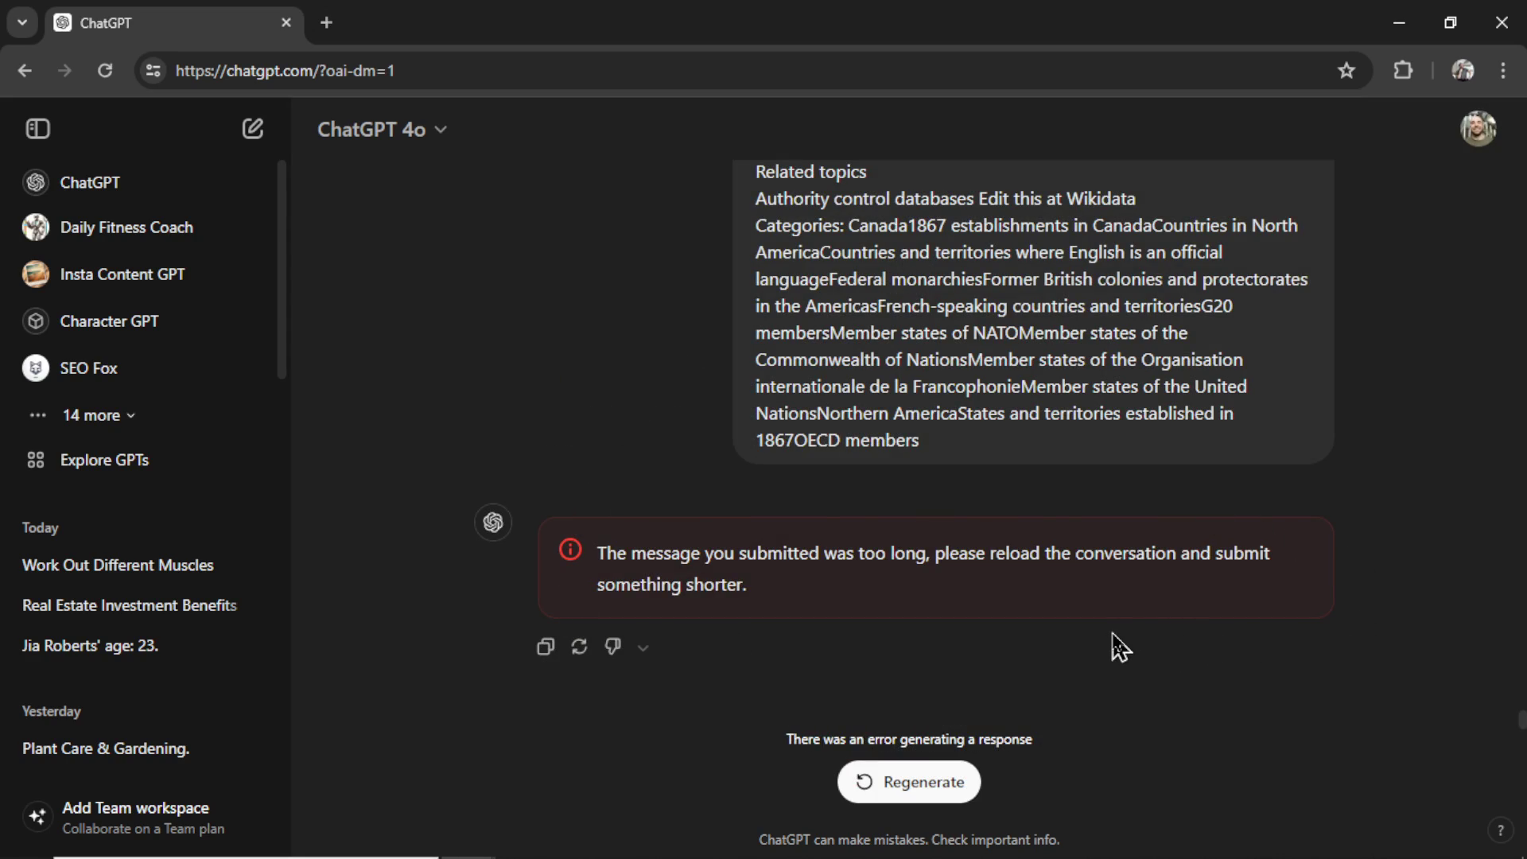
{"action": "key", "text": "alt+Tab"}
{"action": "left_click_drag", "start_coordinate": [1521, 691], "coordinate": [1159, 512]}
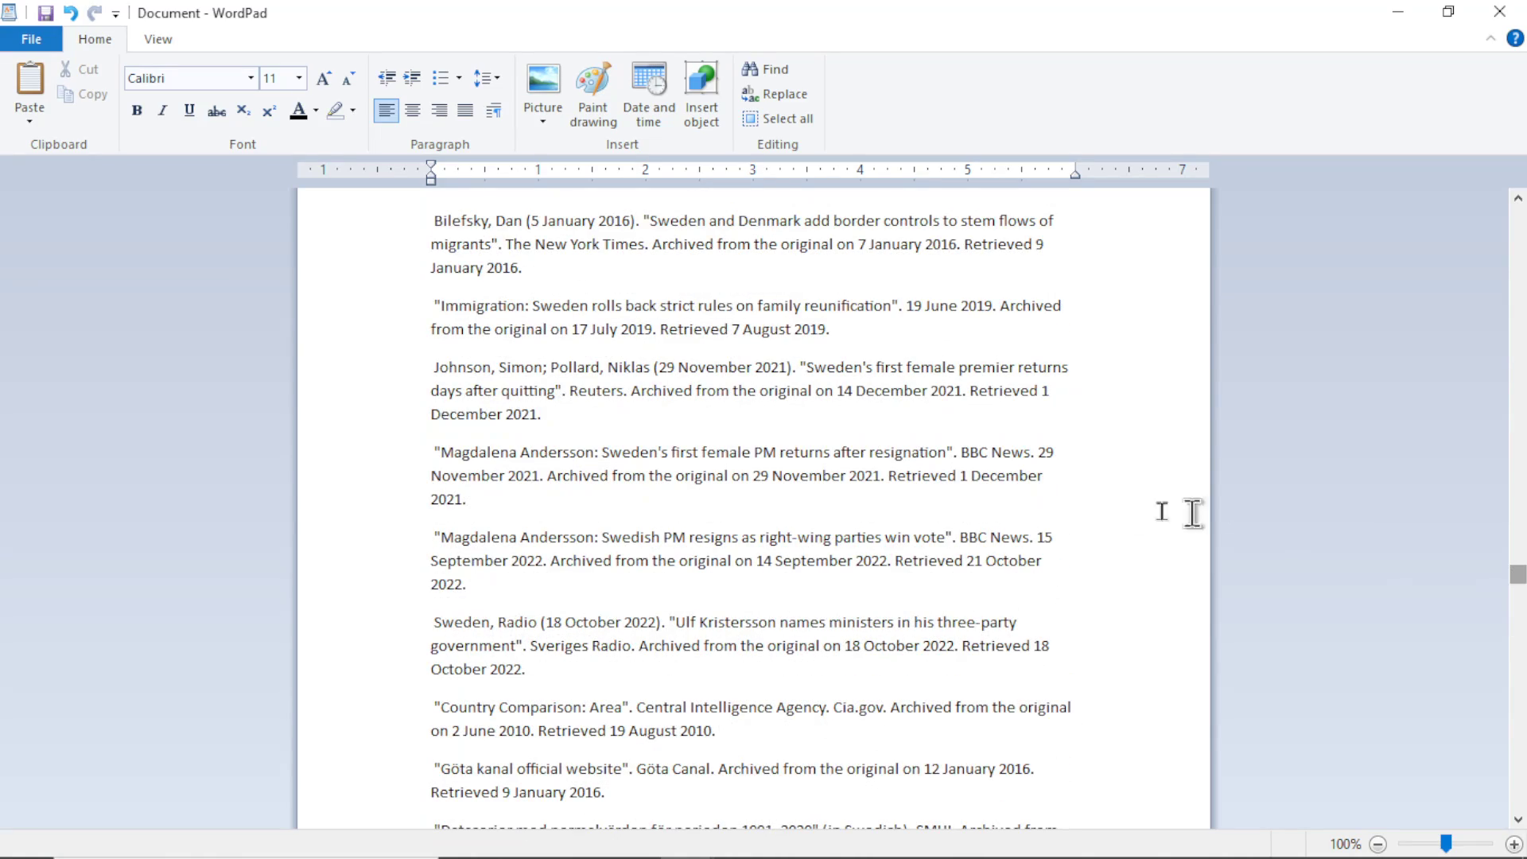
- Add 'The name of my elephant is Harold' after the sister-cities reference, then select the judge's infobox lines
{"action": "left_click_drag", "start_coordinate": [536, 405], "coordinate": [383, 241]}
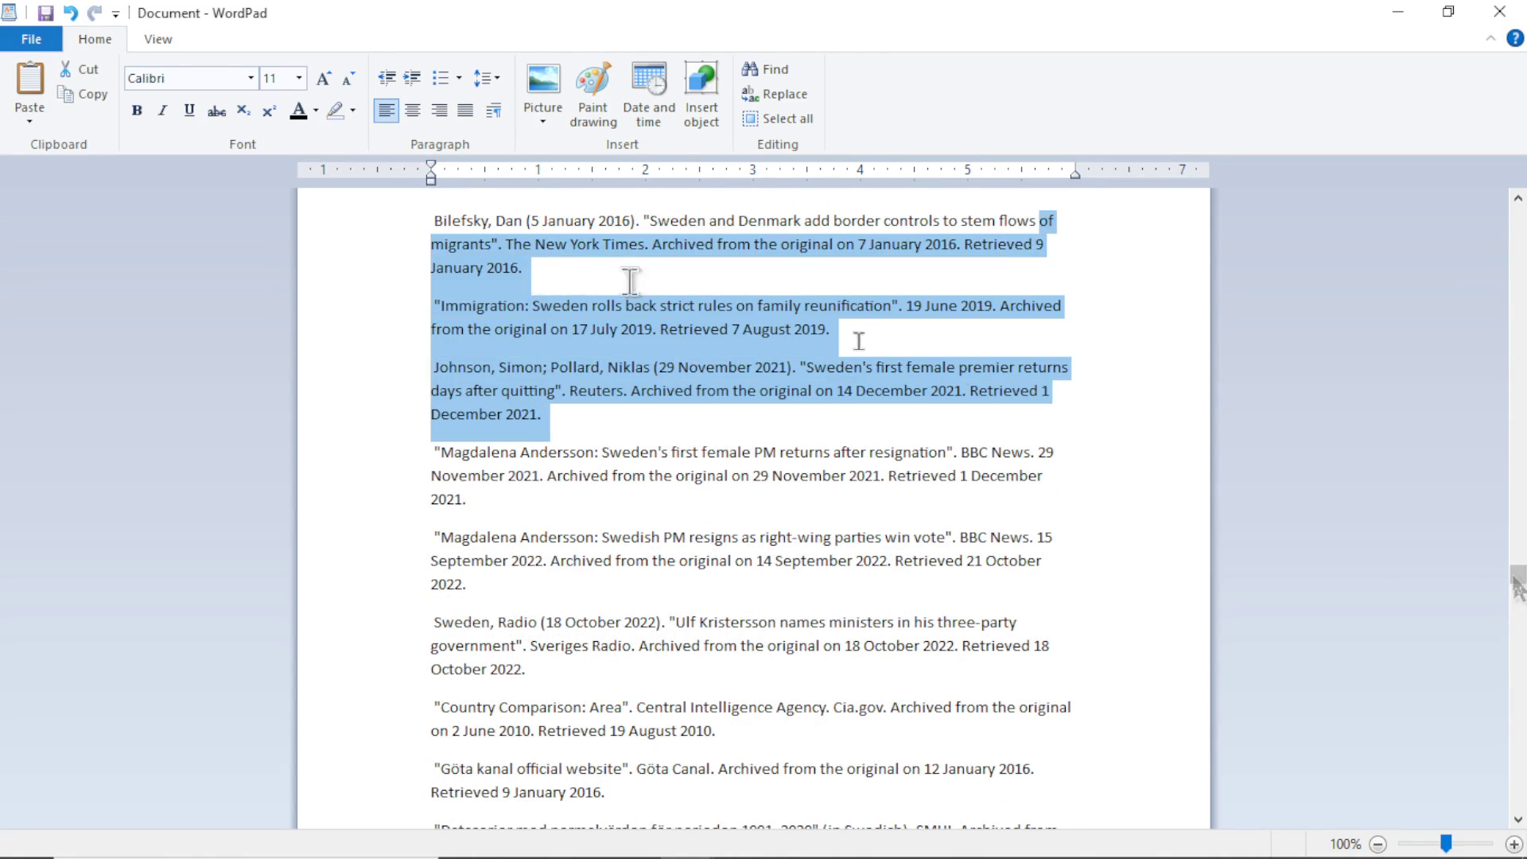
{"action": "left_click_drag", "start_coordinate": [1518, 573], "coordinate": [1518, 211]}
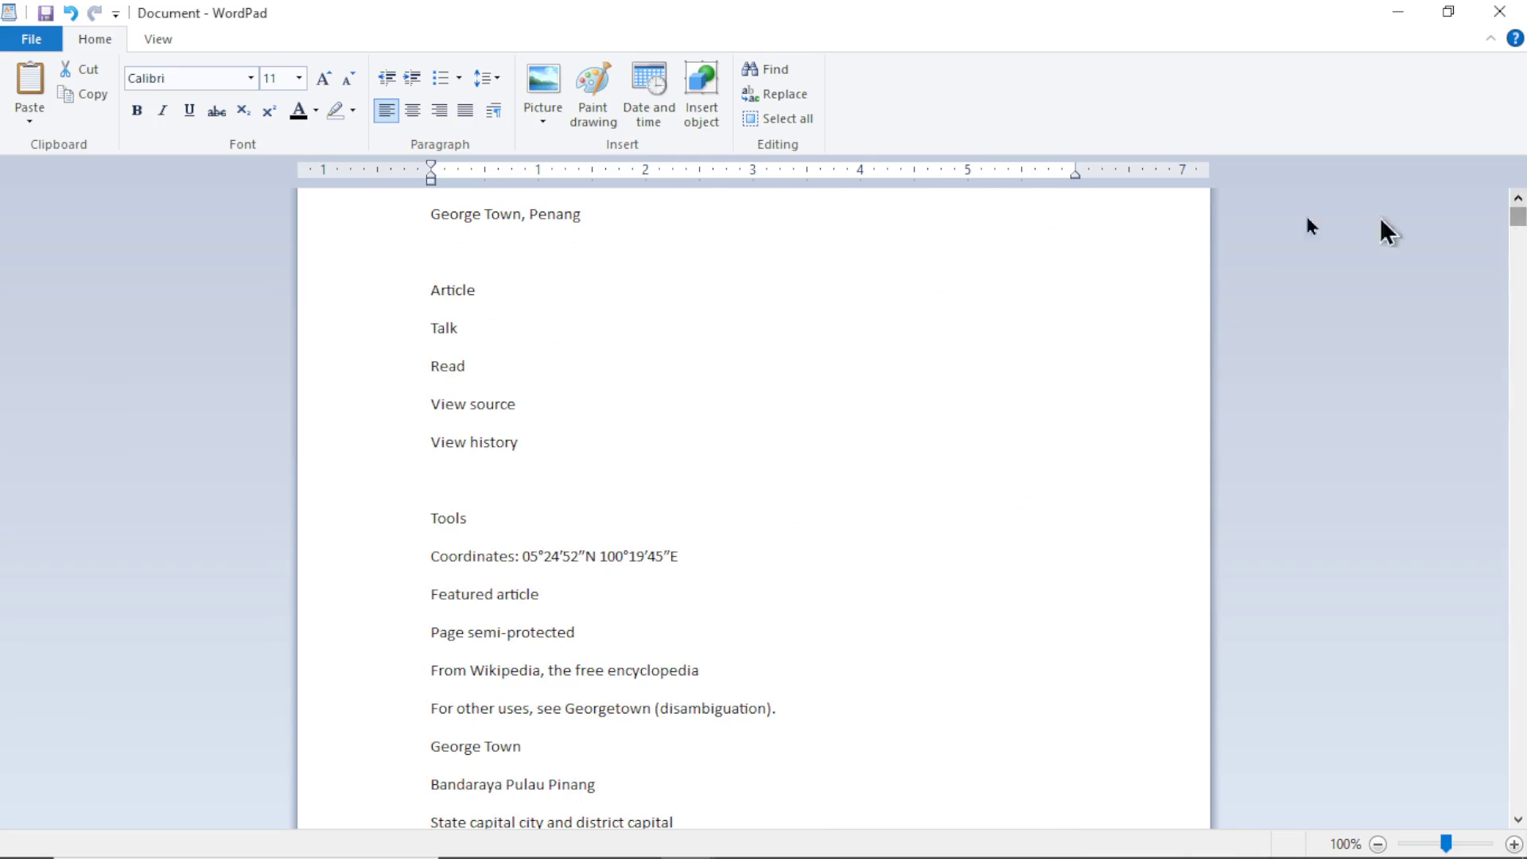
{"action": "key", "text": "ctrl+a"}
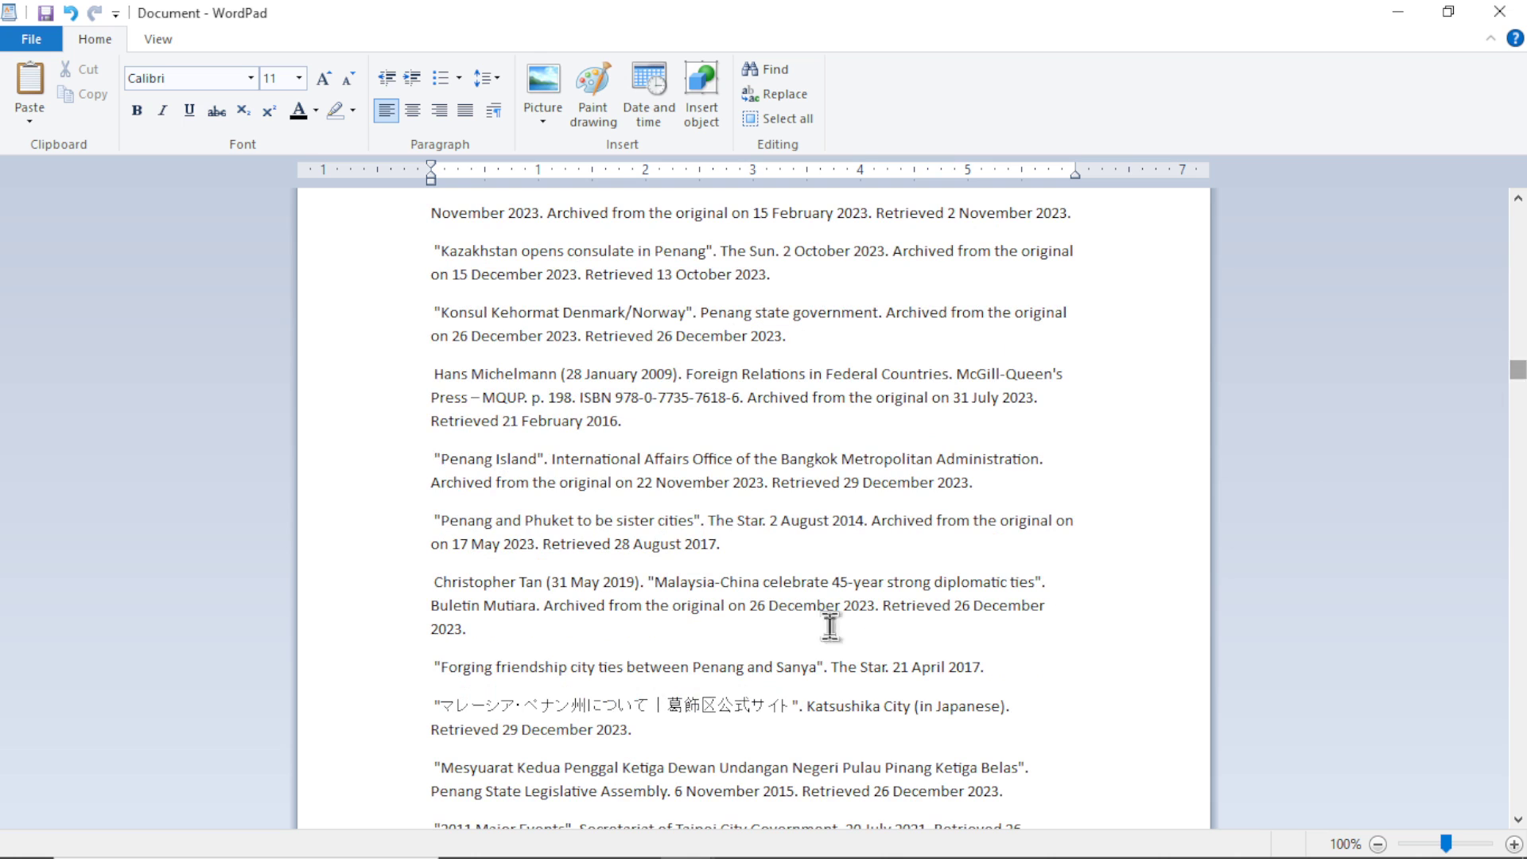
{"action": "key", "text": "Return"}
{"action": "type", "text": "The name of my elephant is Harold"}
{"action": "key", "text": "Return"}
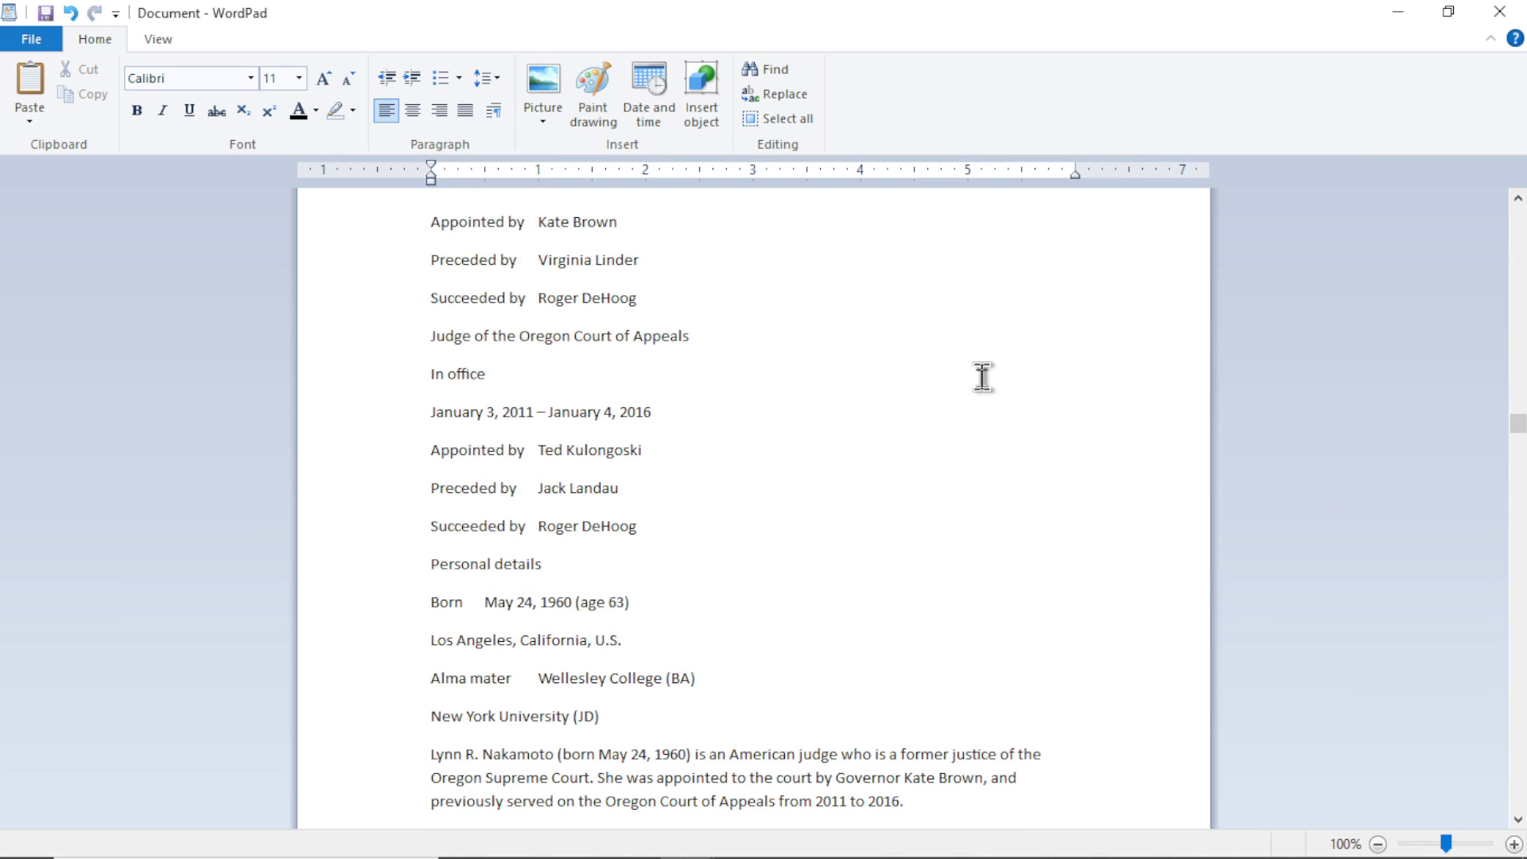
{"action": "scroll", "coordinate": [518, 454], "scroll_direction": "down", "scroll_amount": 2}
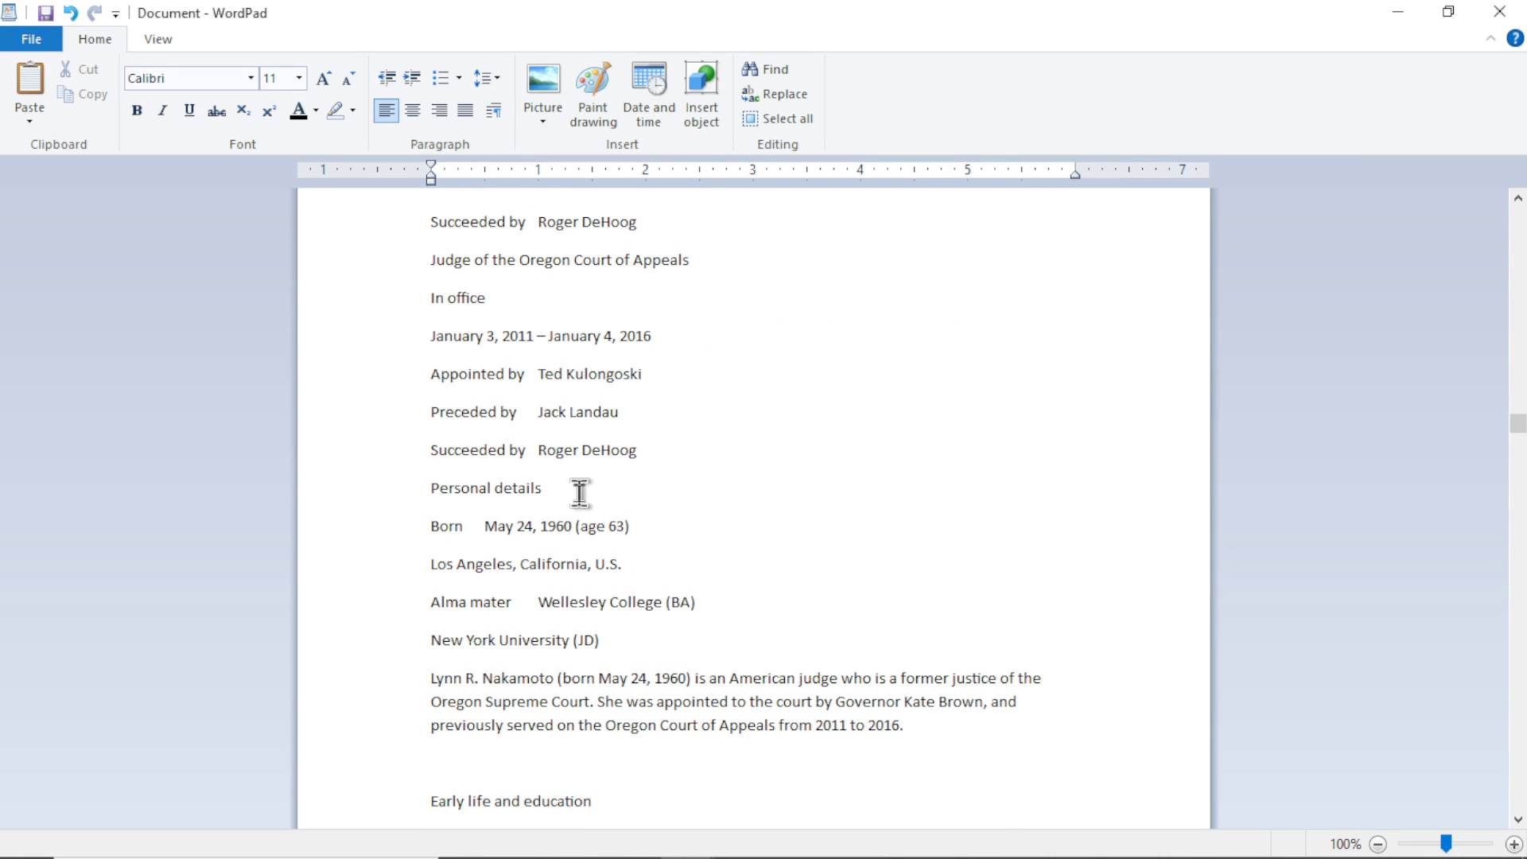
{"action": "left_click_drag", "start_coordinate": [579, 494], "coordinate": [392, 276]}
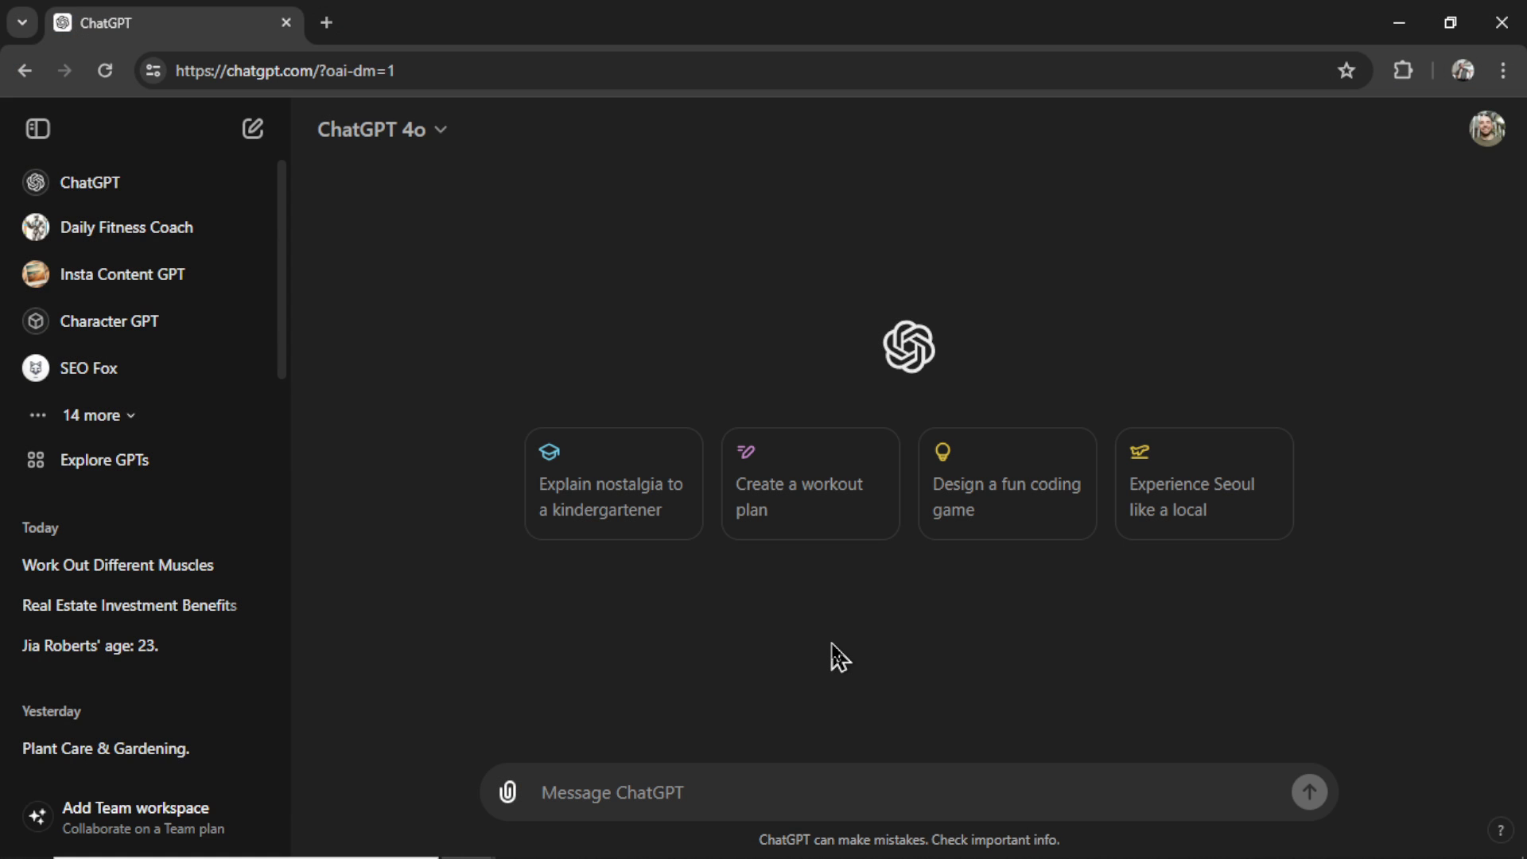
- Paste the copied text into a new ChatGPT message and send it
{"action": "type", "text": "Judge of the Oregon Court of Appeals In office January 3, 2011 – January 4, 2016 Appointed by\tTed Kulongoski Preceded by\tJack Landau Succeeded by\tRoger DeHoog Personal details"}
{"action": "key", "text": "Return"}
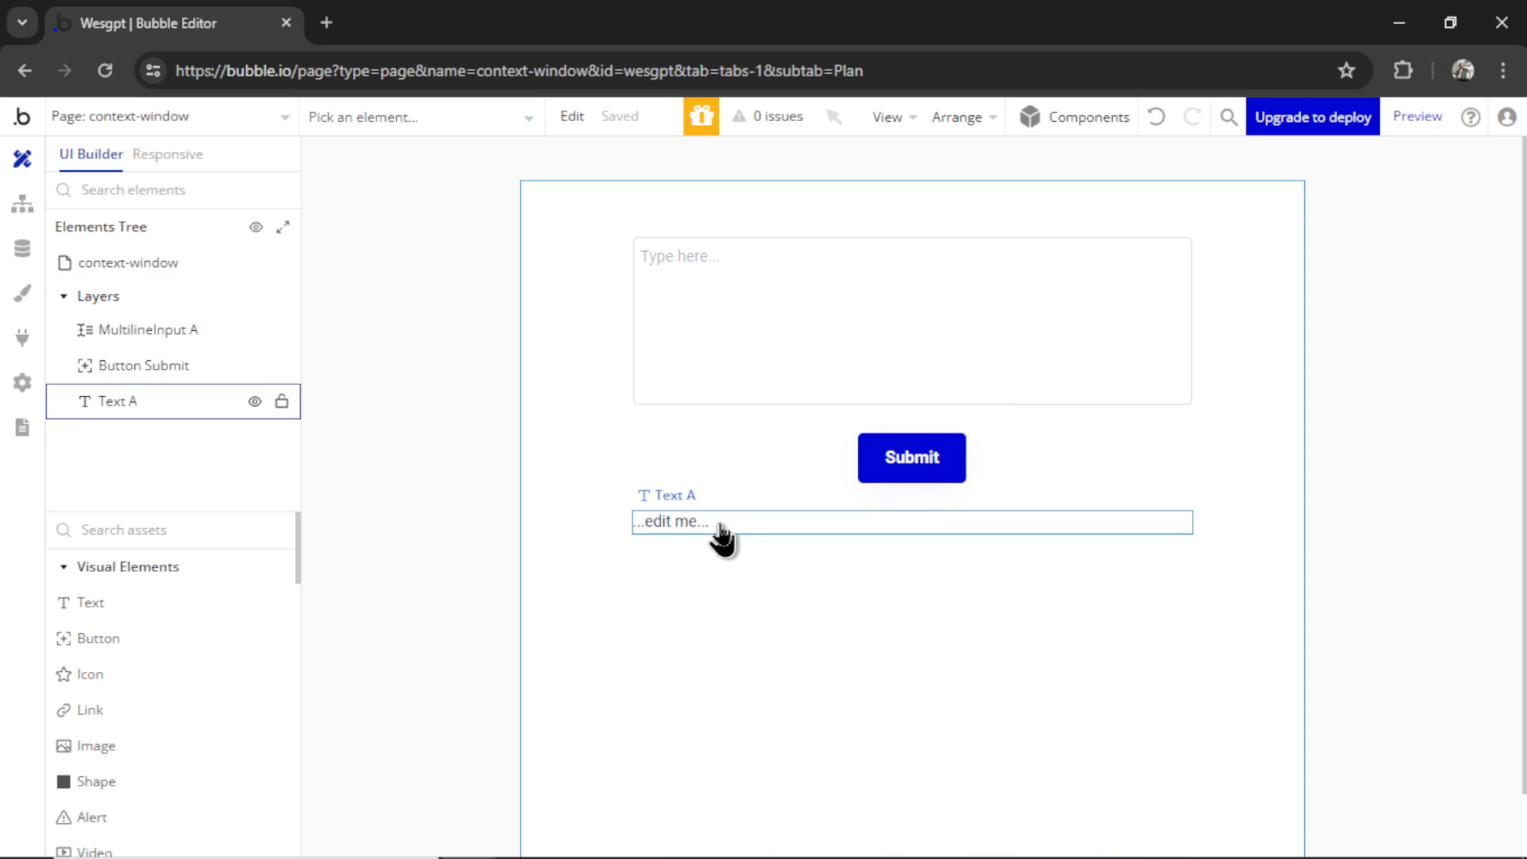
- Add a text-type custom state named 'answer' to the context-window page
{"action": "double_click", "coordinate": [538, 361]}
{"action": "left_click", "coordinate": [1307, 233]}
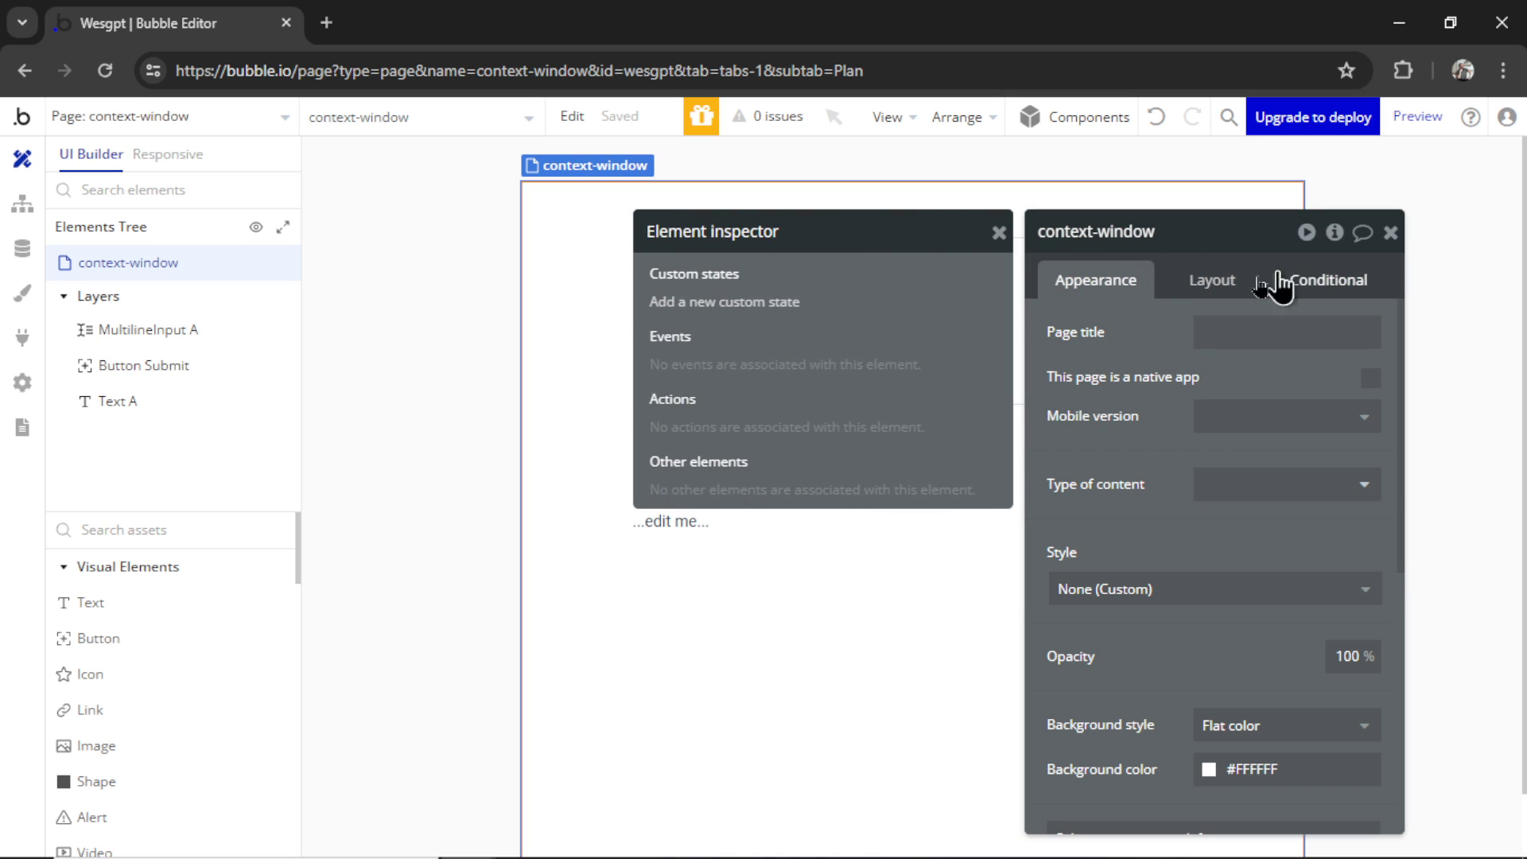
{"action": "left_click", "coordinate": [765, 307]}
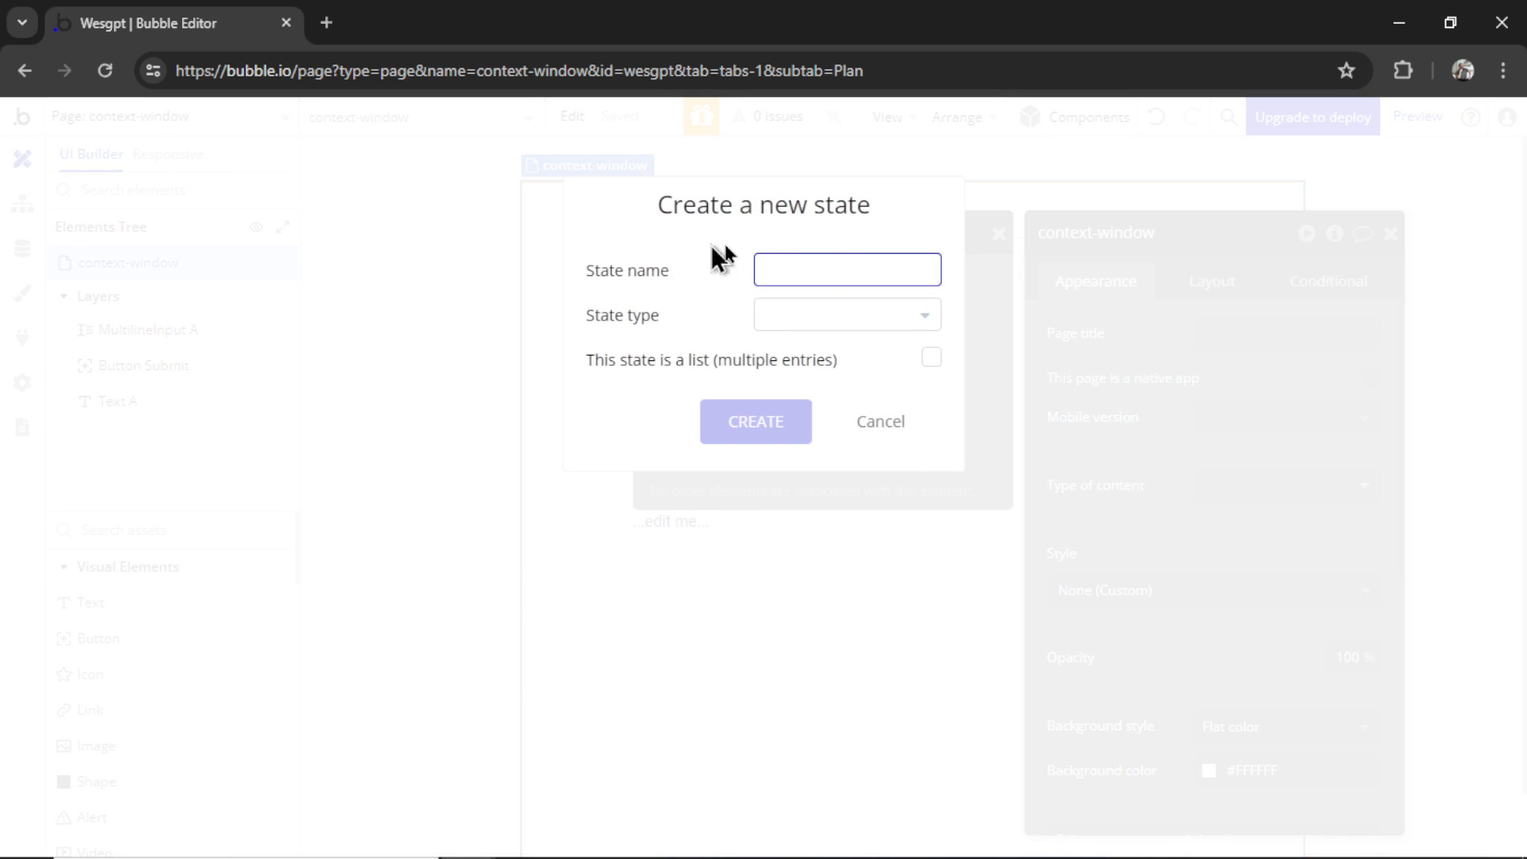
{"action": "type", "text": "answer"}
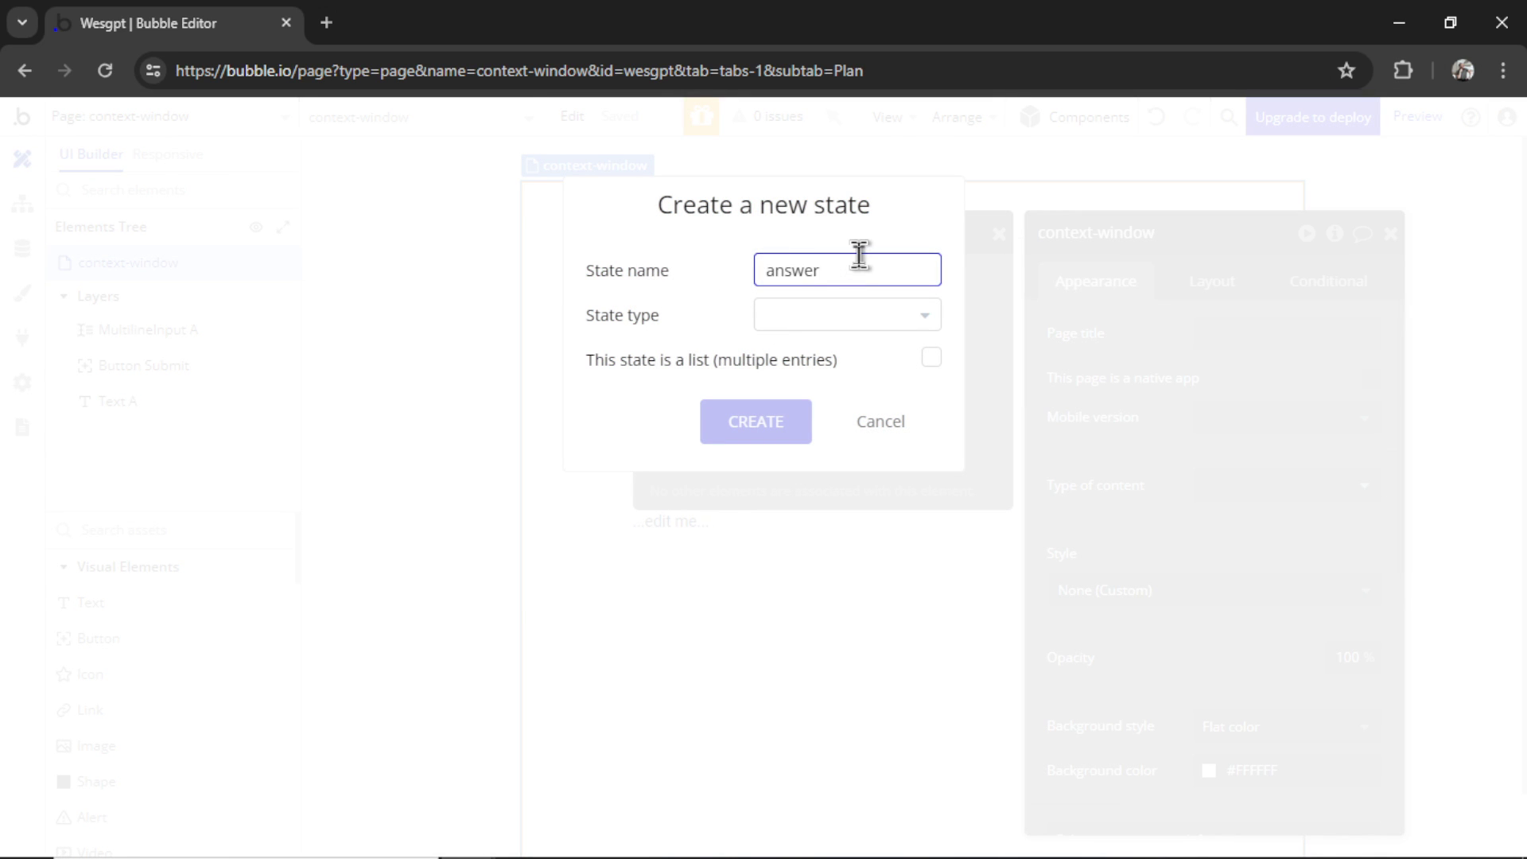
{"action": "left_click", "coordinate": [846, 315]}
{"action": "left_click", "coordinate": [818, 487]}
{"action": "left_click", "coordinate": [756, 422]}
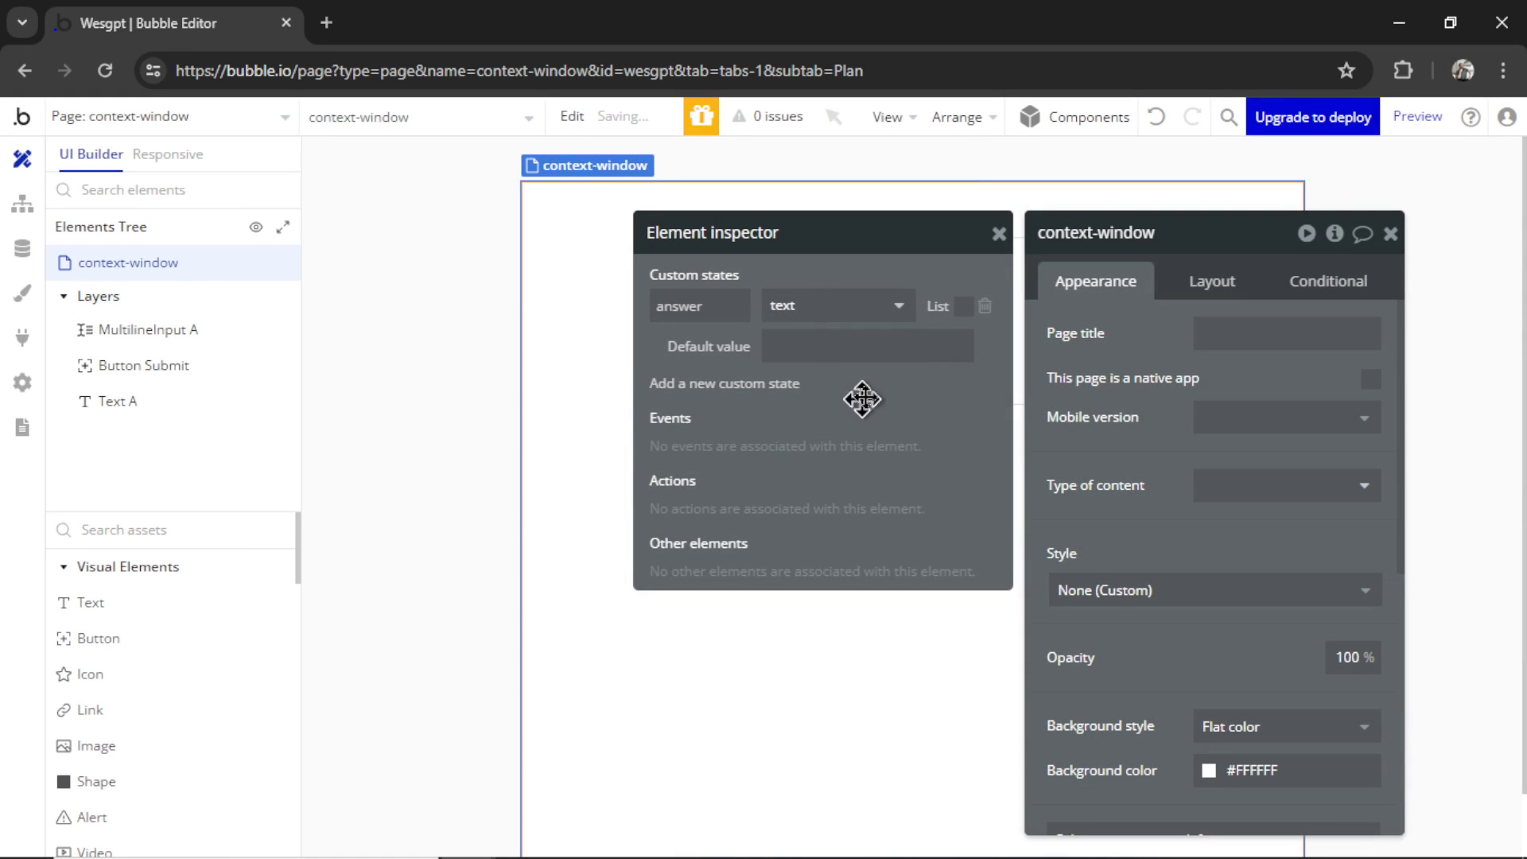
{"action": "key", "text": "Escape"}
- Replace Text A's '...edit me...' placeholder with context-window's answer
{"action": "double_click", "coordinate": [726, 530]}
{"action": "left_click", "coordinate": [1155, 350]}
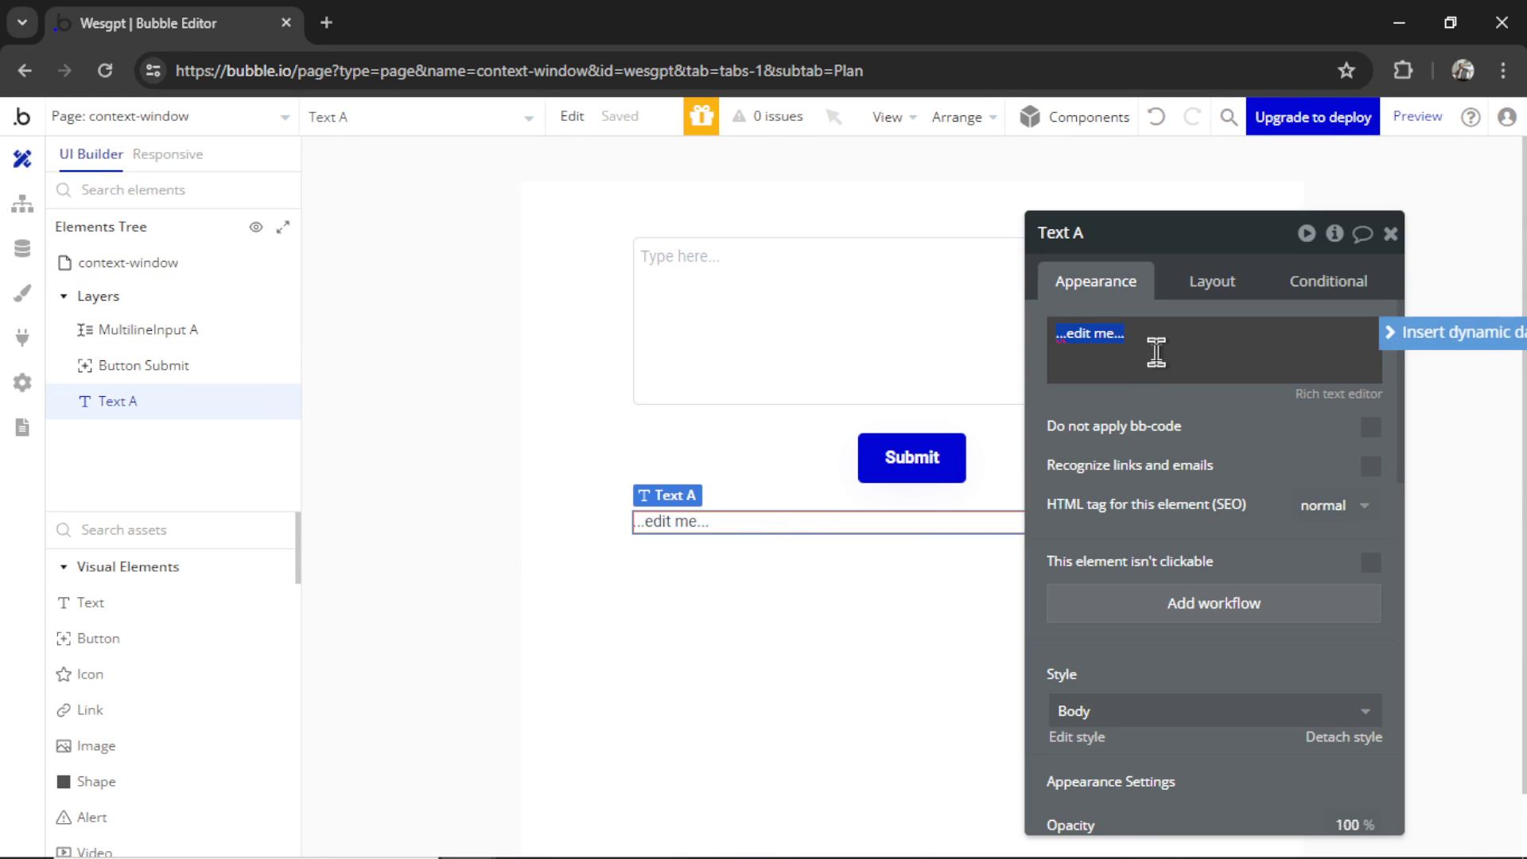
{"action": "left_click", "coordinate": [1467, 332]}
{"action": "type", "text": "con"}
{"action": "left_click", "coordinate": [1205, 396]}
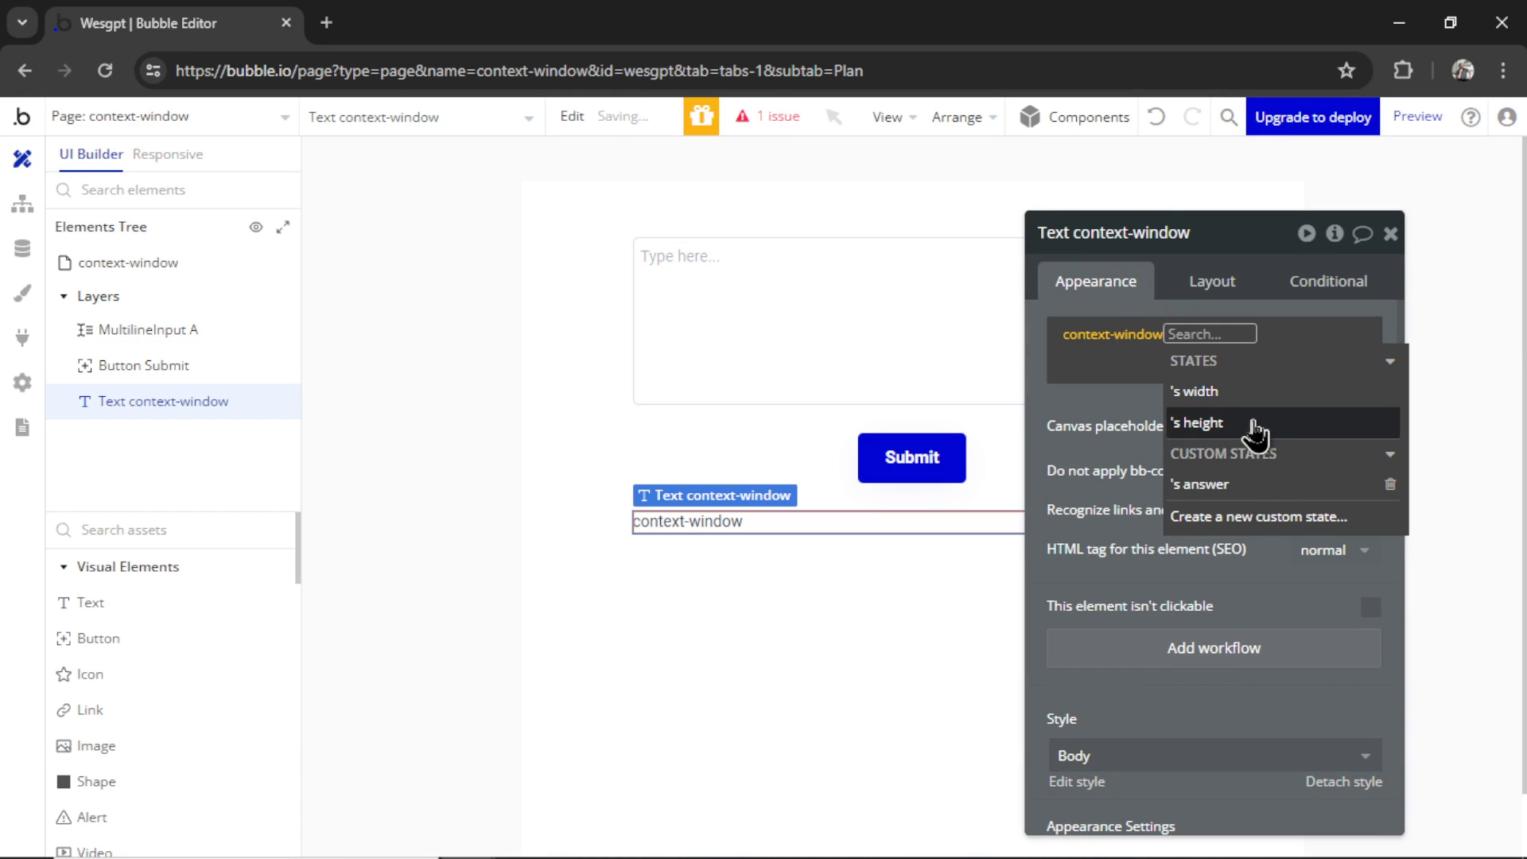
{"action": "left_click", "coordinate": [1251, 484]}
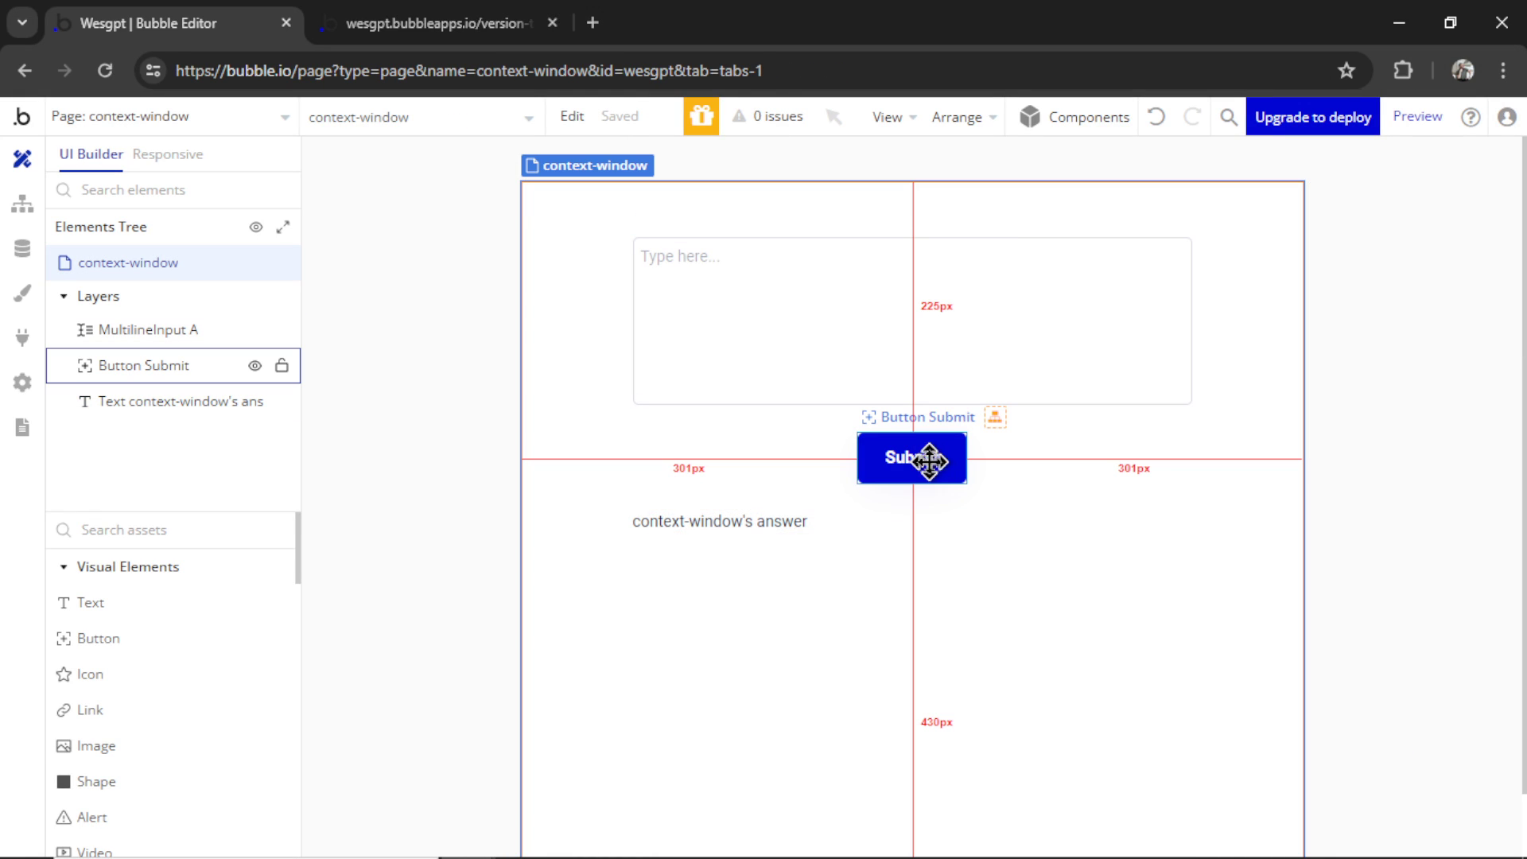
- Set the Submit workflow's GPT step to gpt-4o with the elephant question and MultilineInput A's value, JSON-safe
{"action": "double_click", "coordinate": [909, 467]}
{"action": "left_click", "coordinate": [1077, 308]}
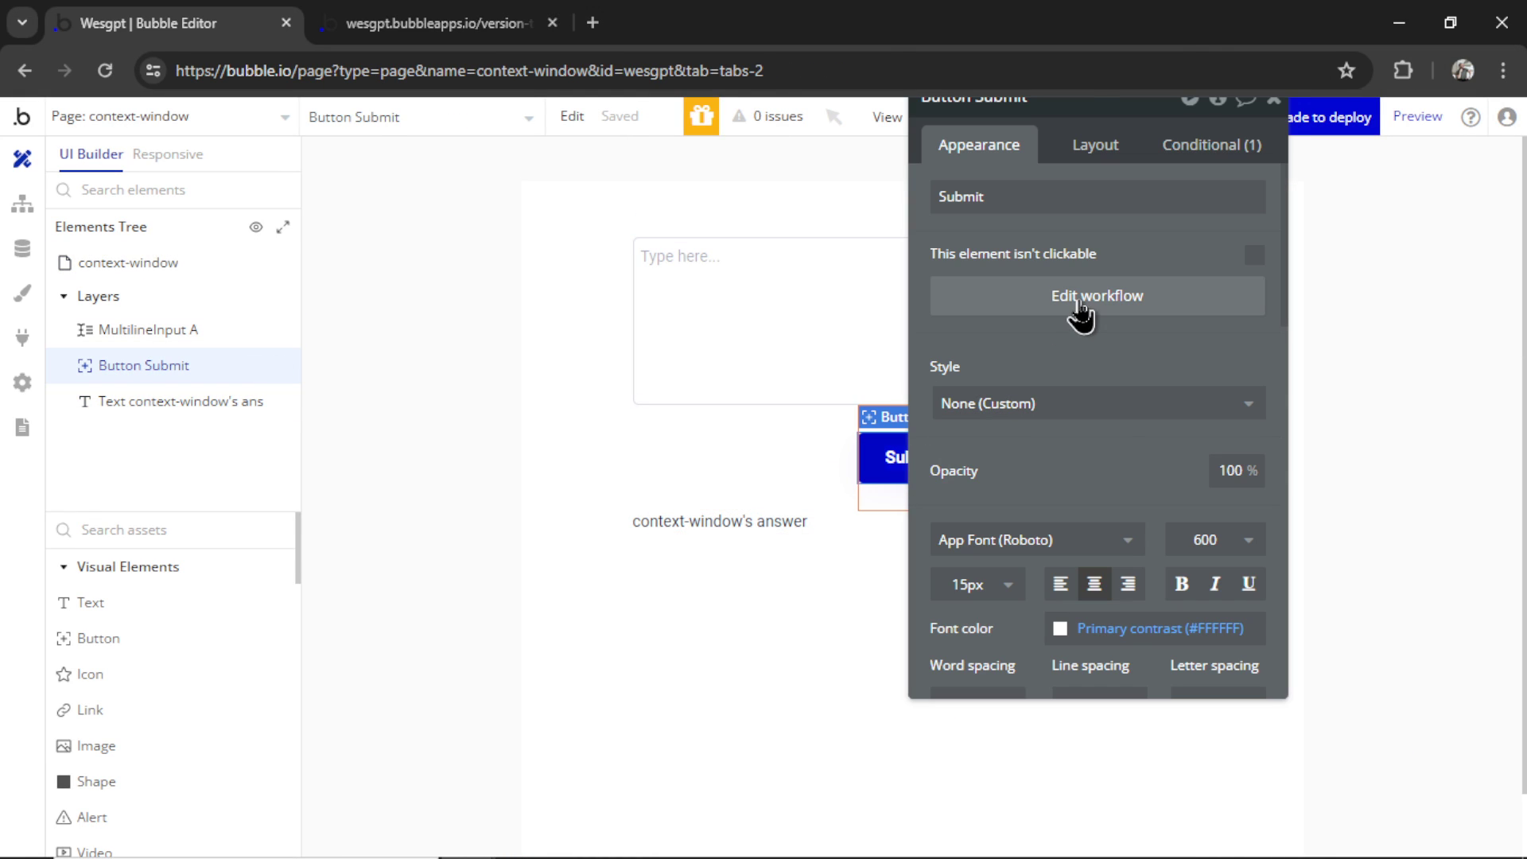
{"action": "mouse_move", "coordinate": [231, 741]}
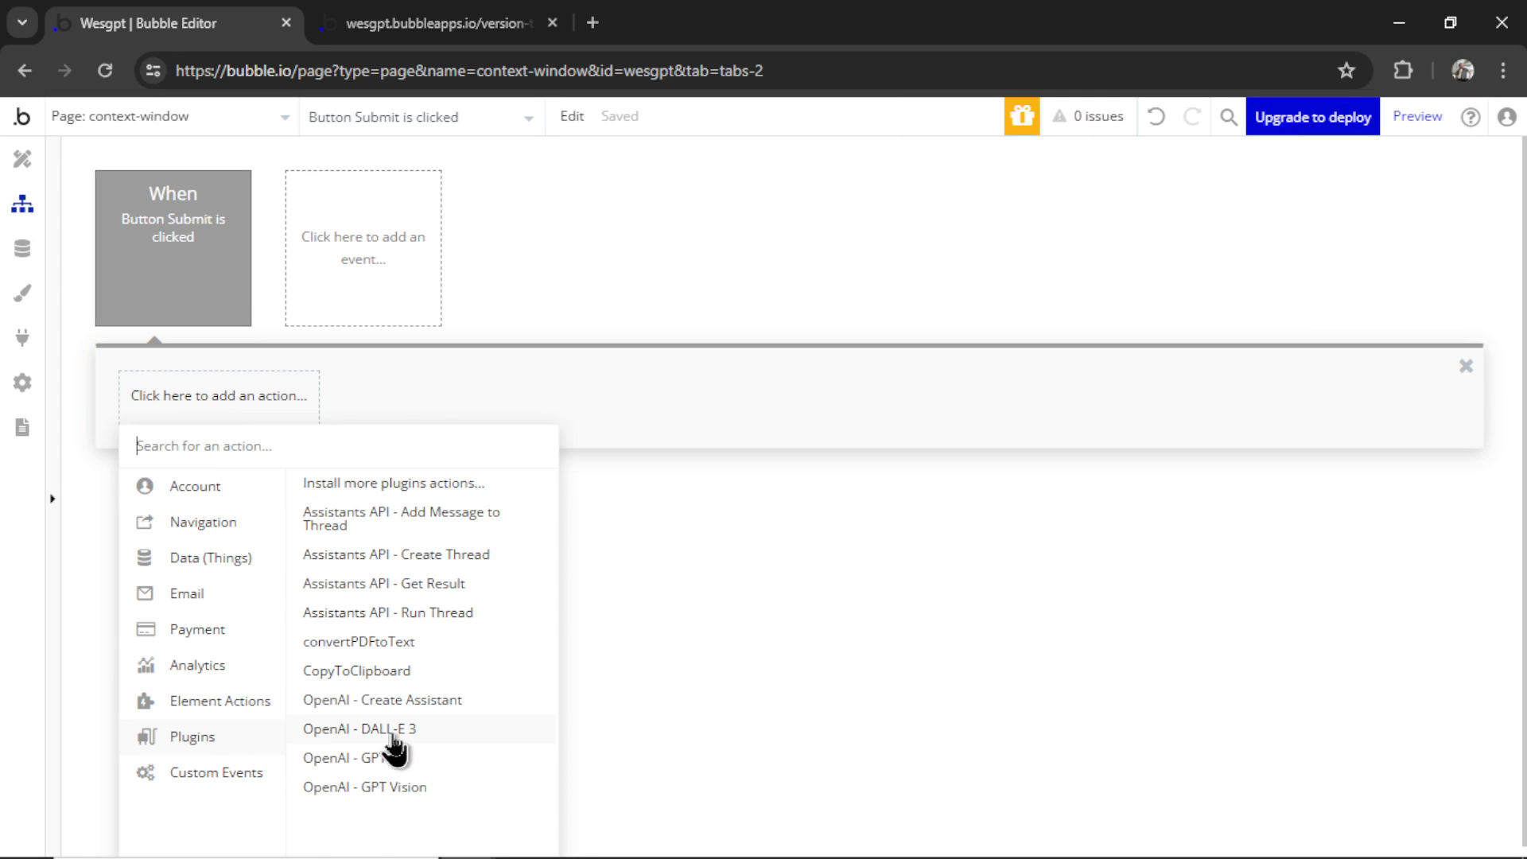
{"action": "left_click", "coordinate": [406, 759]}
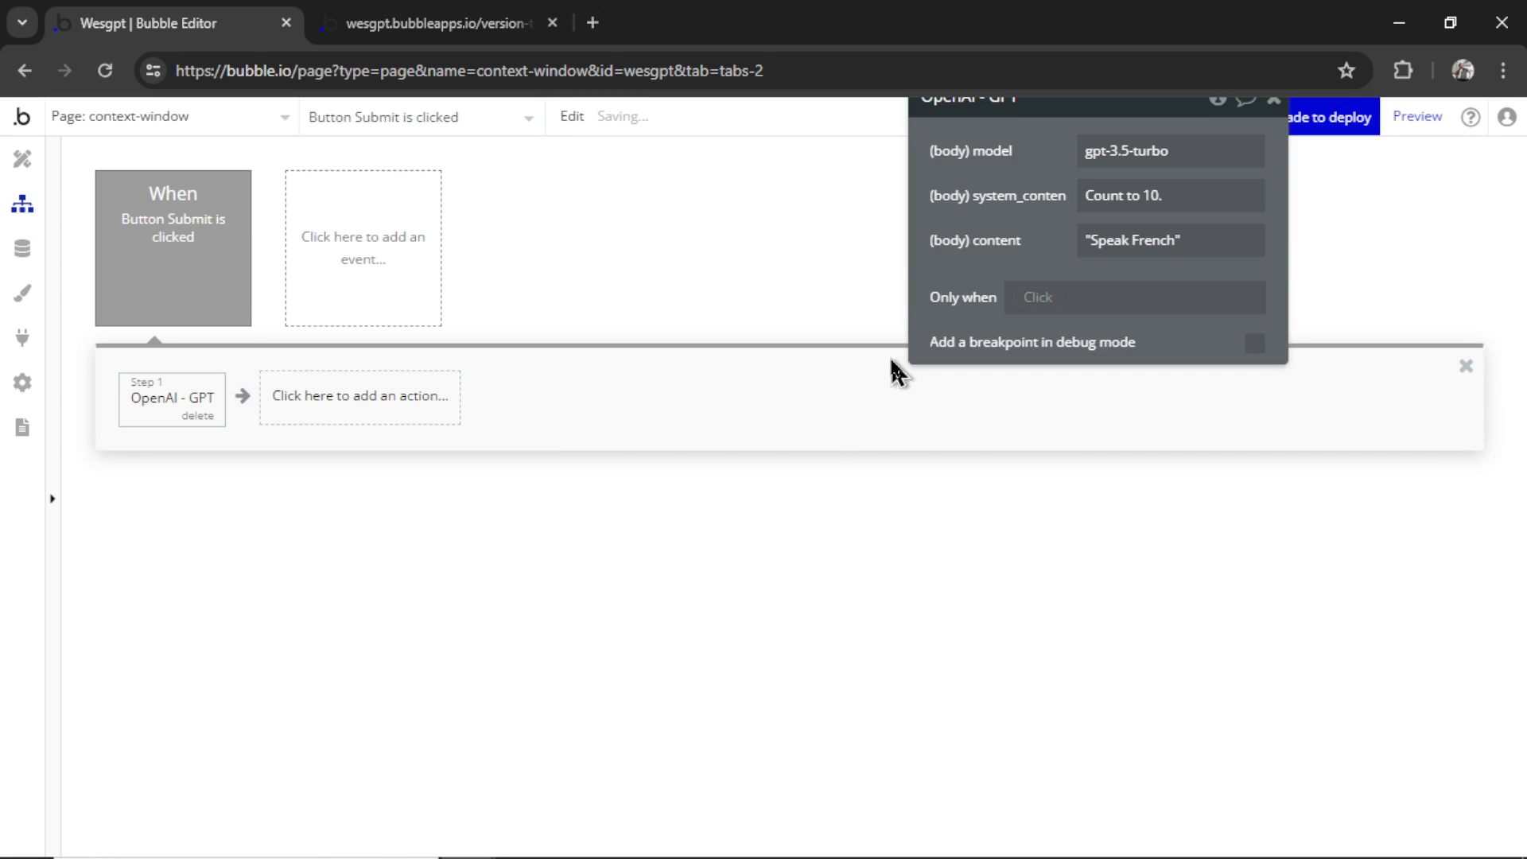
{"action": "left_click", "coordinate": [995, 334]}
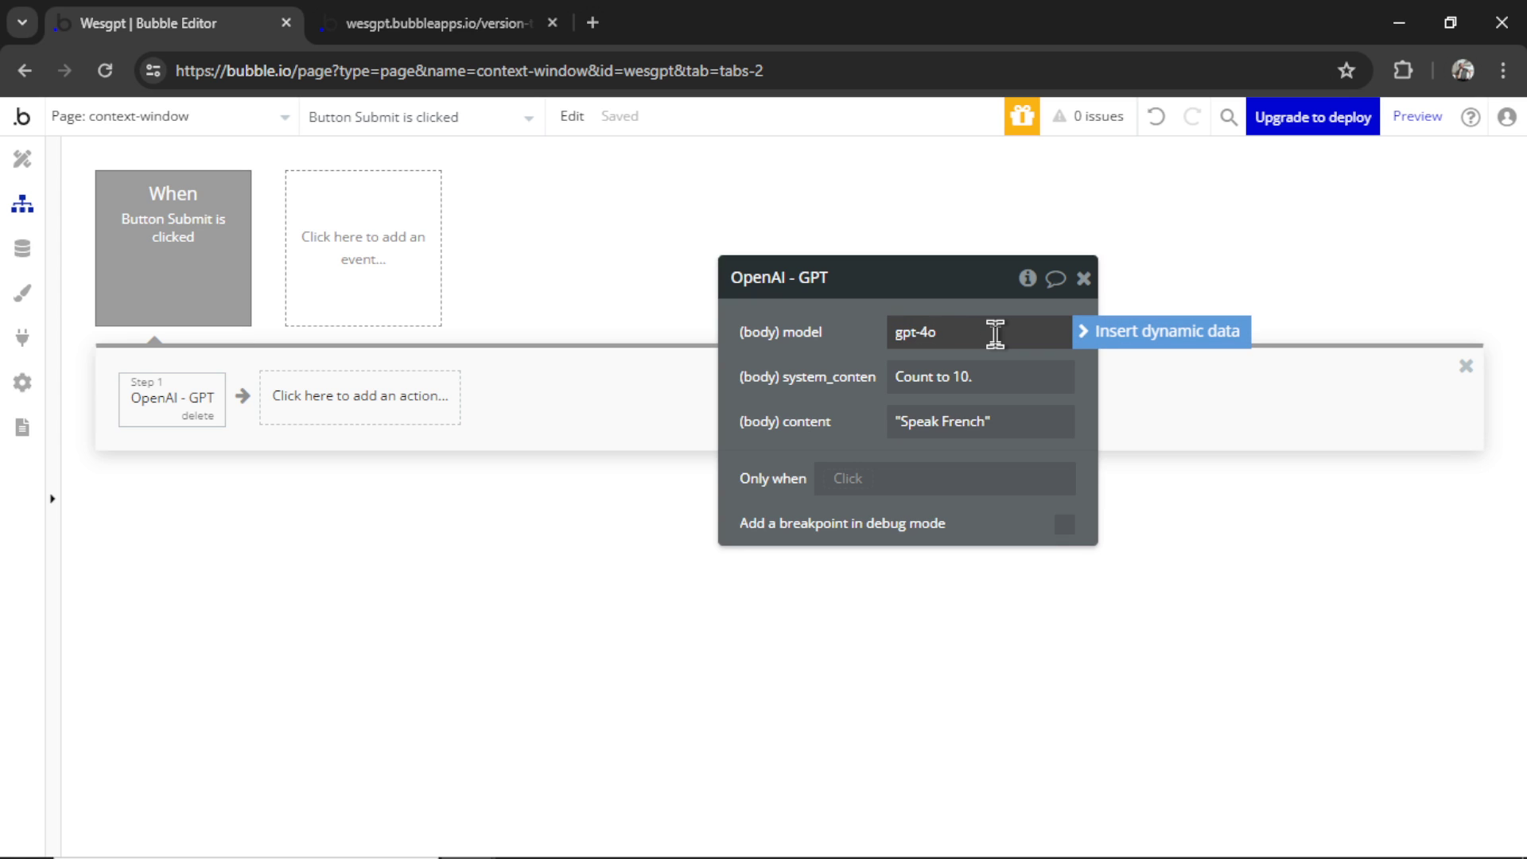
{"action": "left_click", "coordinate": [1006, 382]}
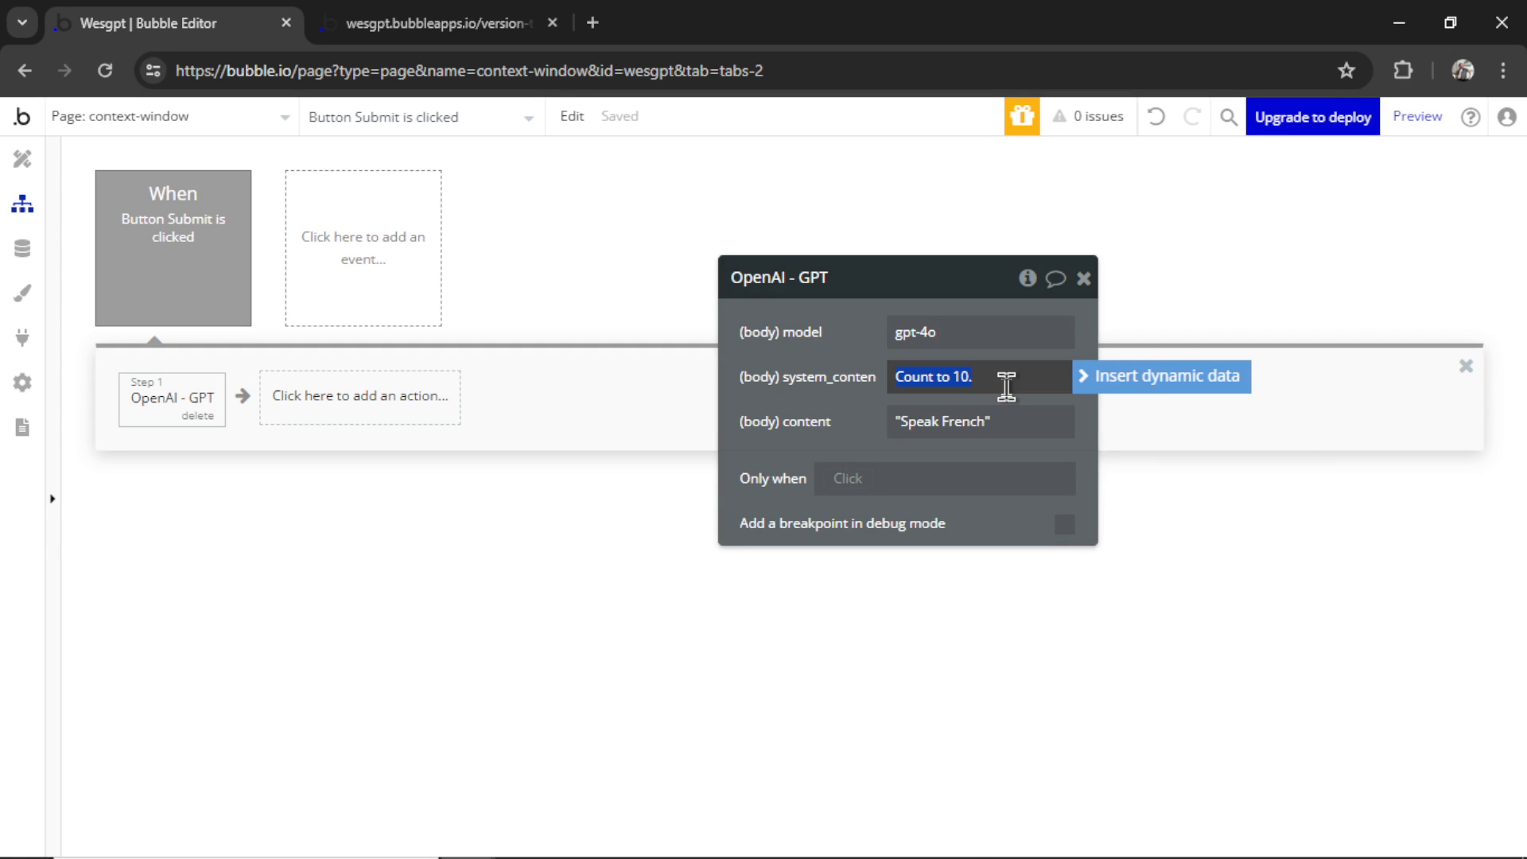
{"action": "key", "text": "ctrl+v"}
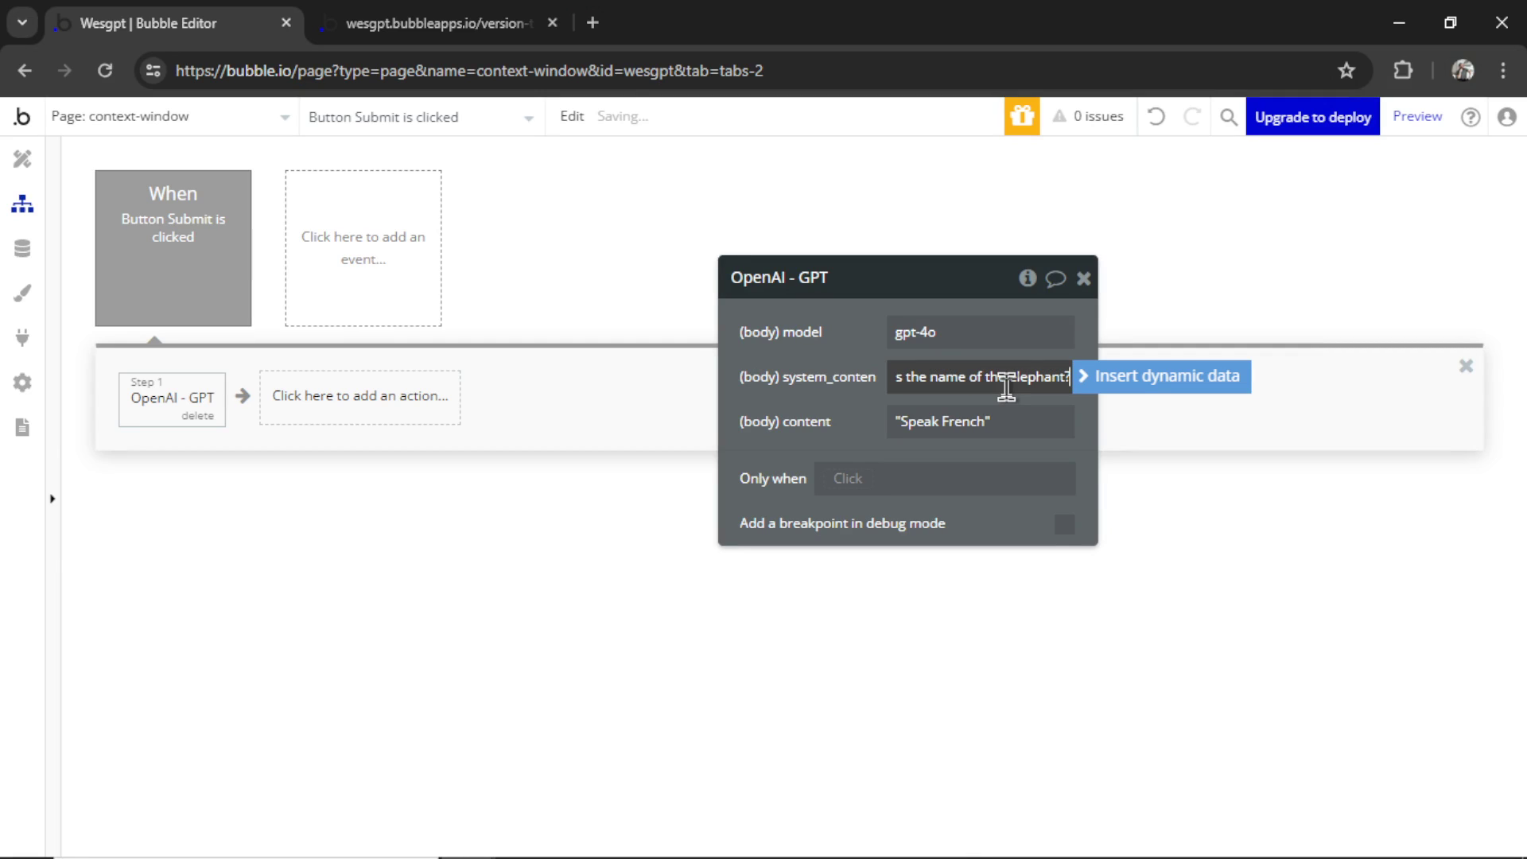
{"action": "left_click", "coordinate": [1024, 430]}
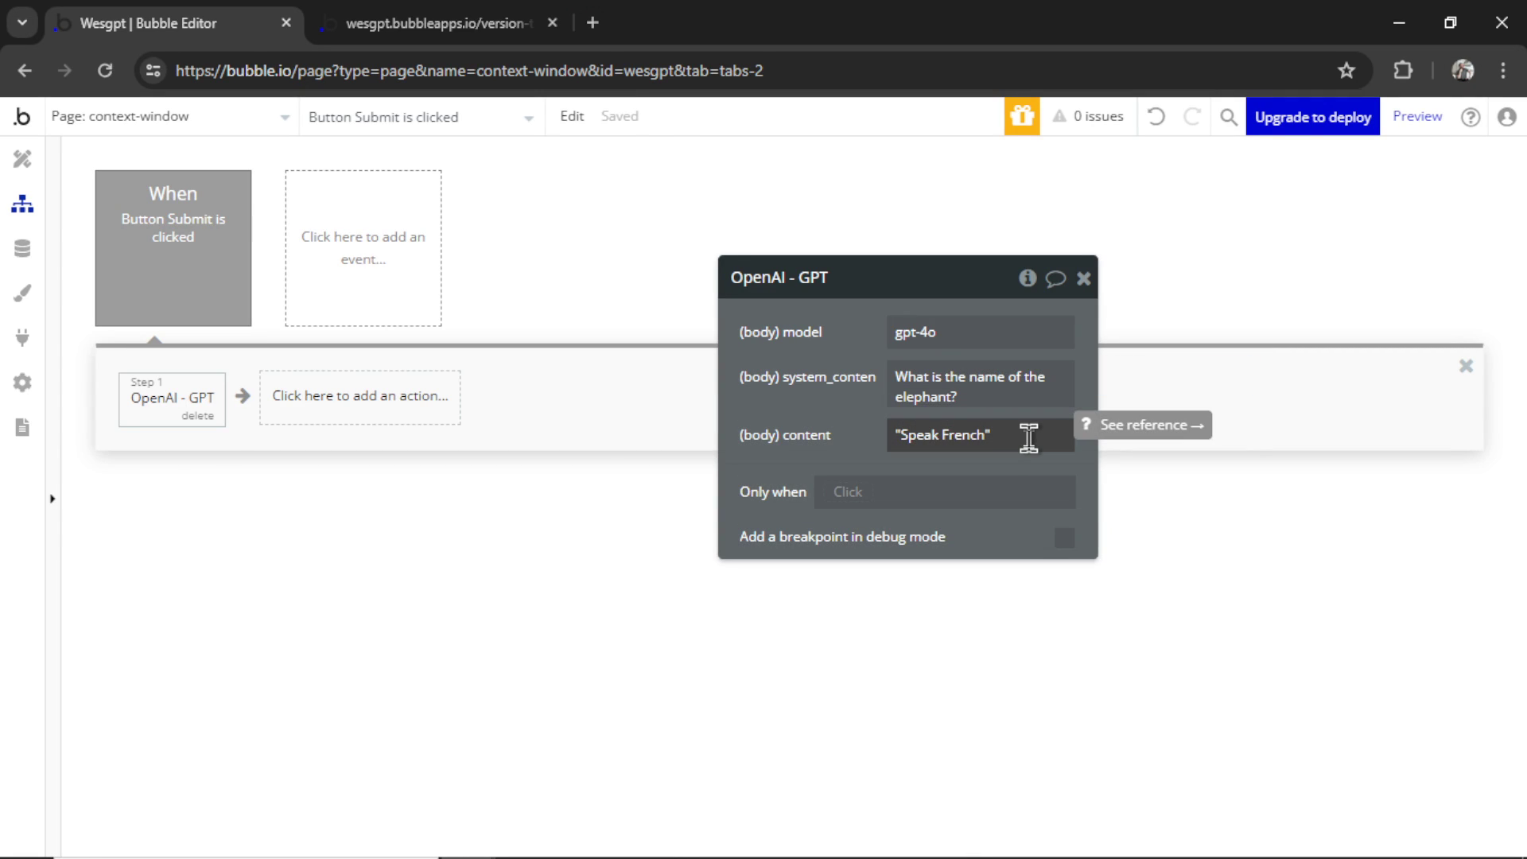
{"action": "left_click", "coordinate": [1108, 449]}
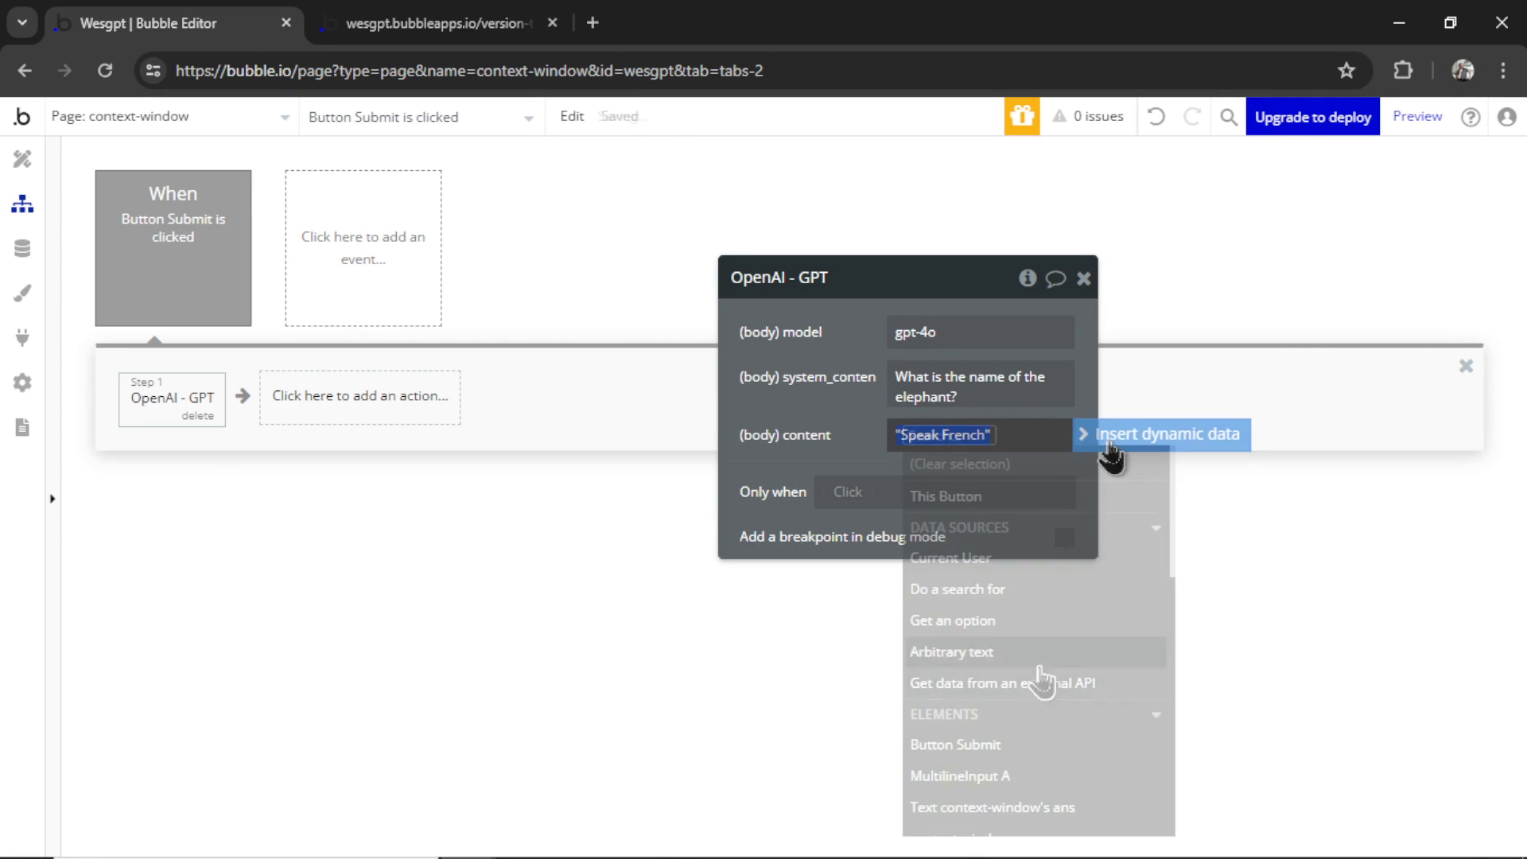
{"action": "left_click", "coordinate": [1023, 785]}
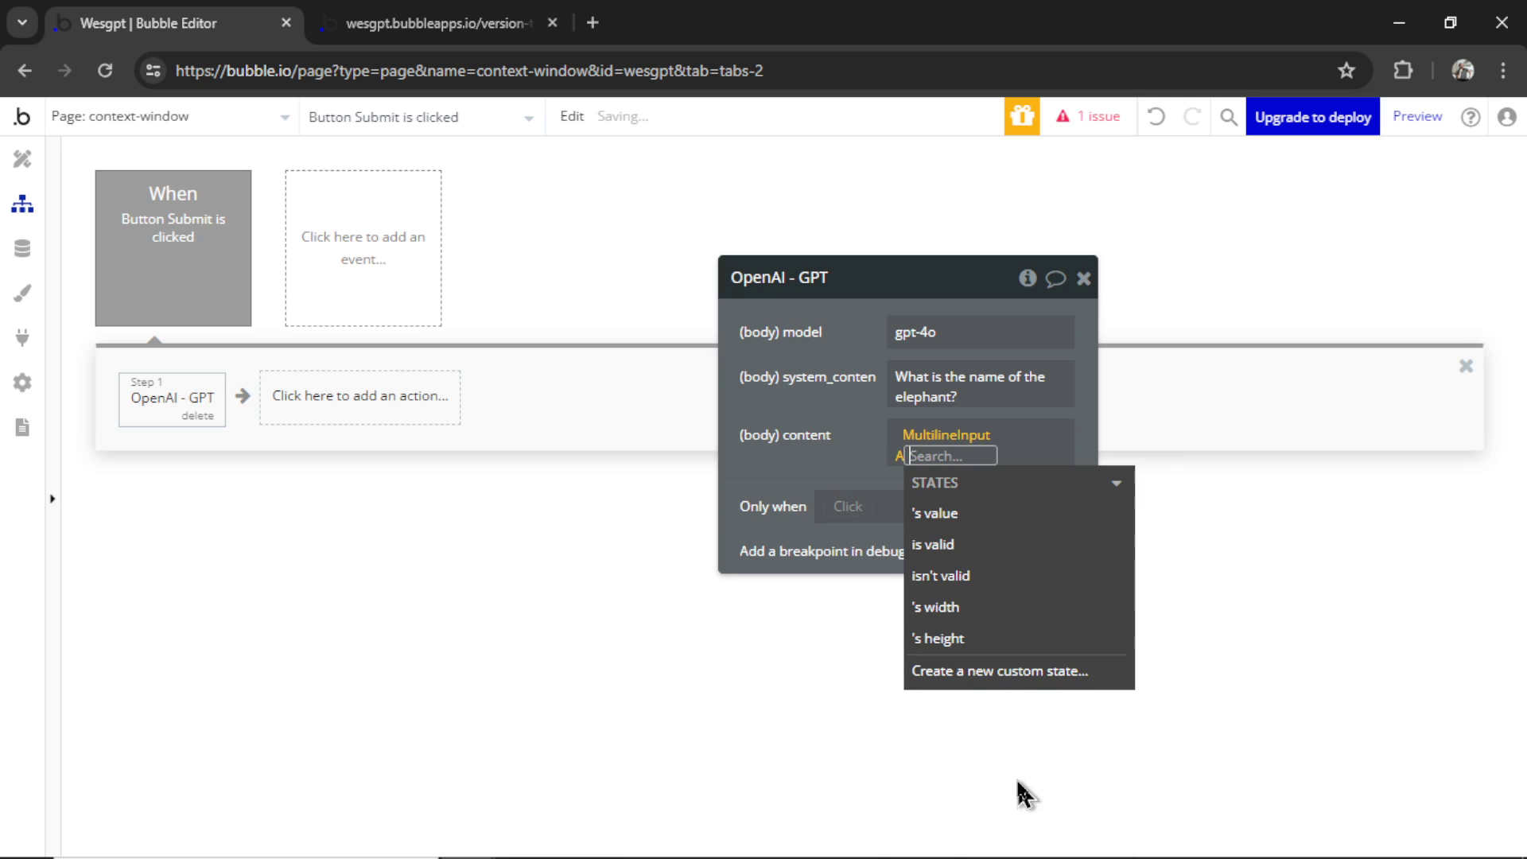
{"action": "left_click", "coordinate": [965, 515]}
{"action": "type", "text": "fo"}
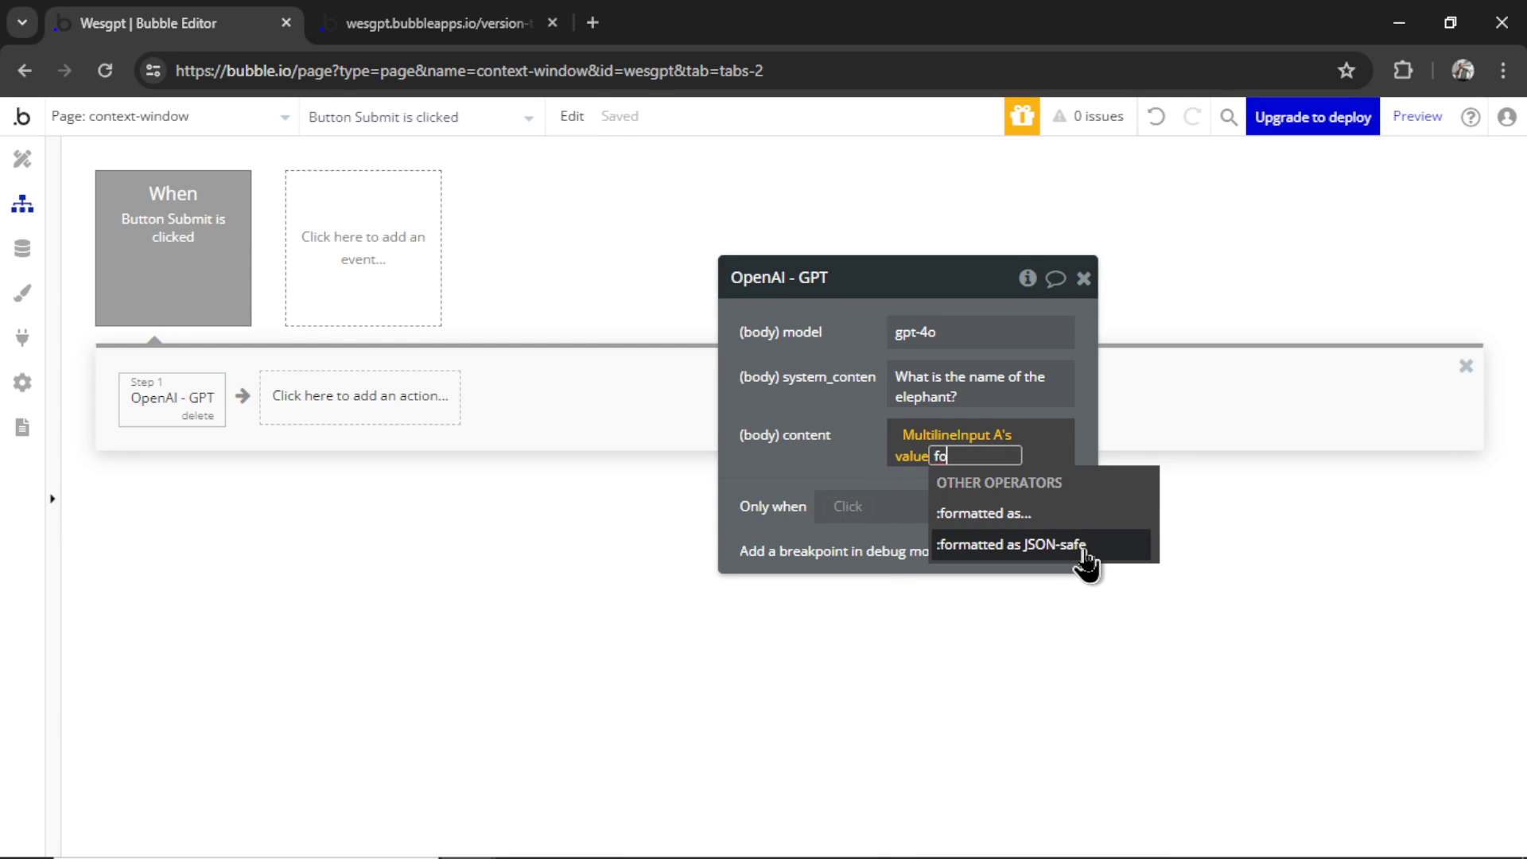
{"action": "left_click", "coordinate": [1086, 557]}
- Add a Set state action storing step 1's first choice message content in context-window's answer
{"action": "left_click", "coordinate": [366, 402]}
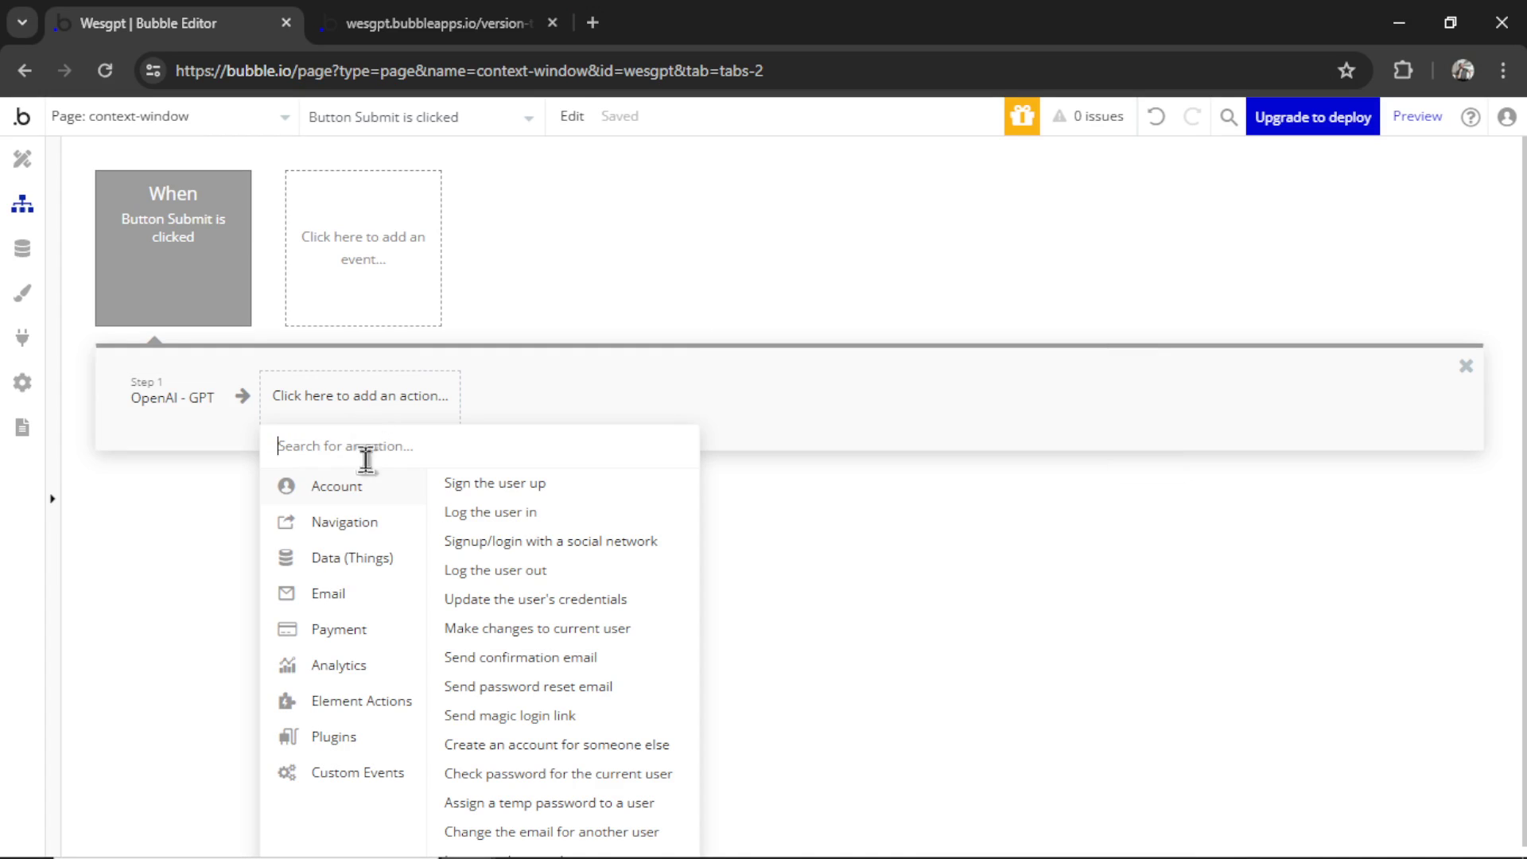
{"action": "mouse_move", "coordinate": [381, 703]}
{"action": "left_click", "coordinate": [608, 555]}
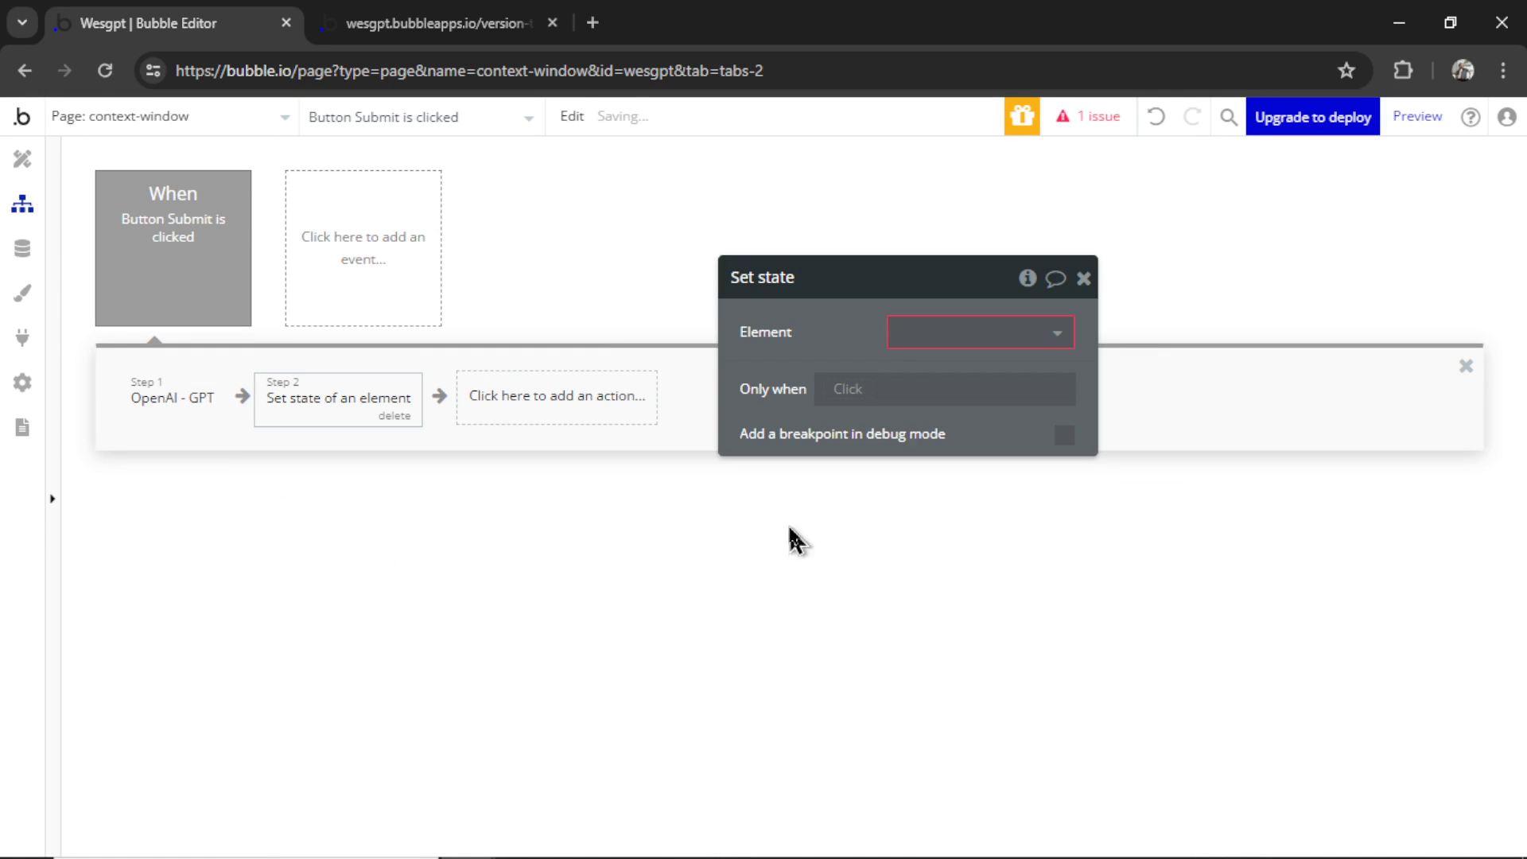
{"action": "left_click", "coordinate": [971, 331]}
{"action": "left_click", "coordinate": [955, 365]}
{"action": "left_click", "coordinate": [929, 417]}
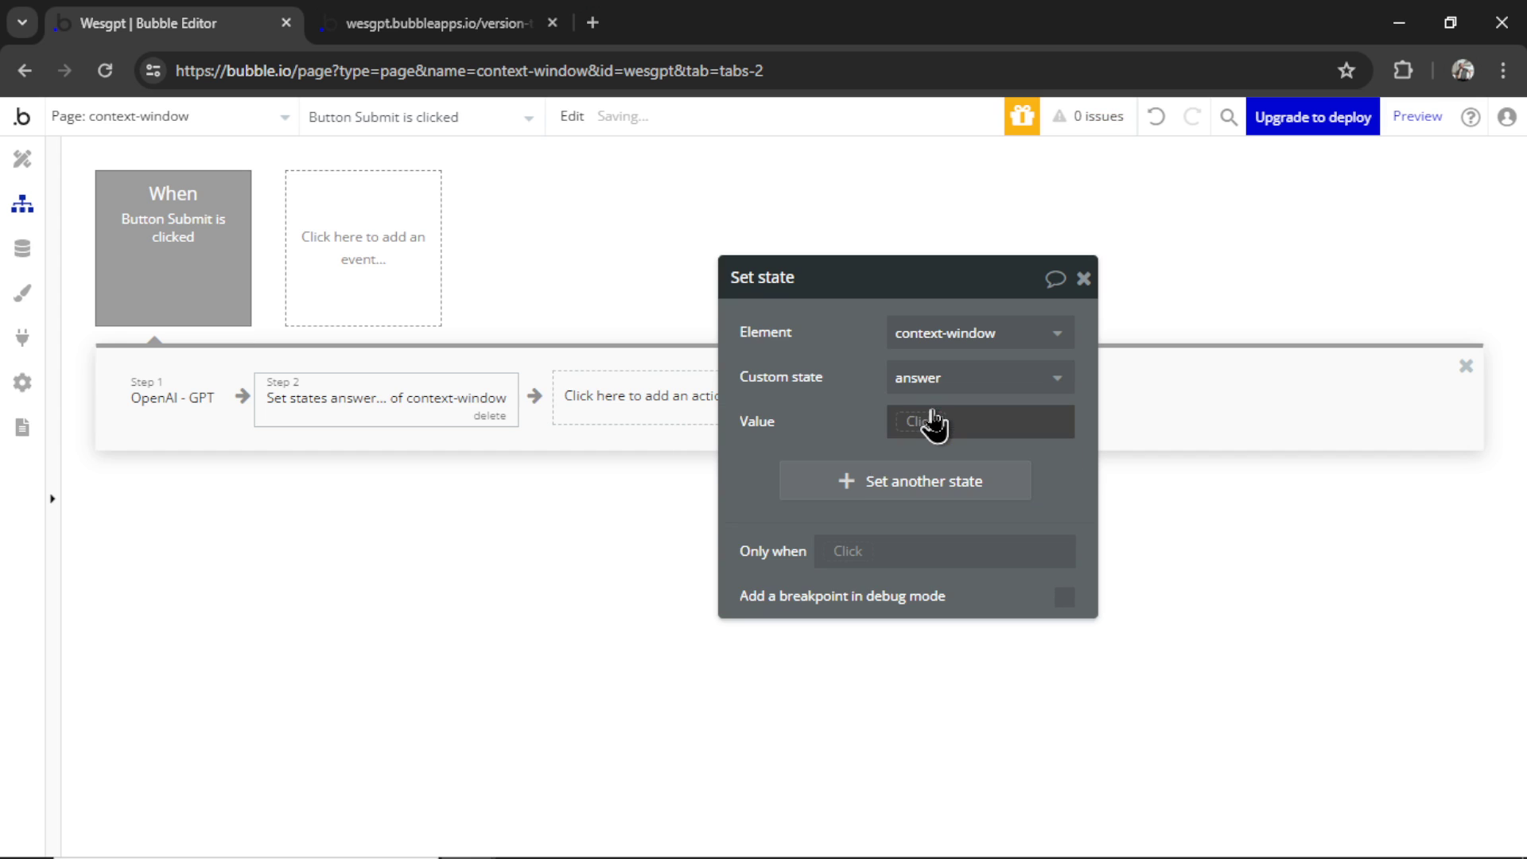
{"action": "left_click", "coordinate": [933, 421]}
{"action": "left_click", "coordinate": [922, 540]}
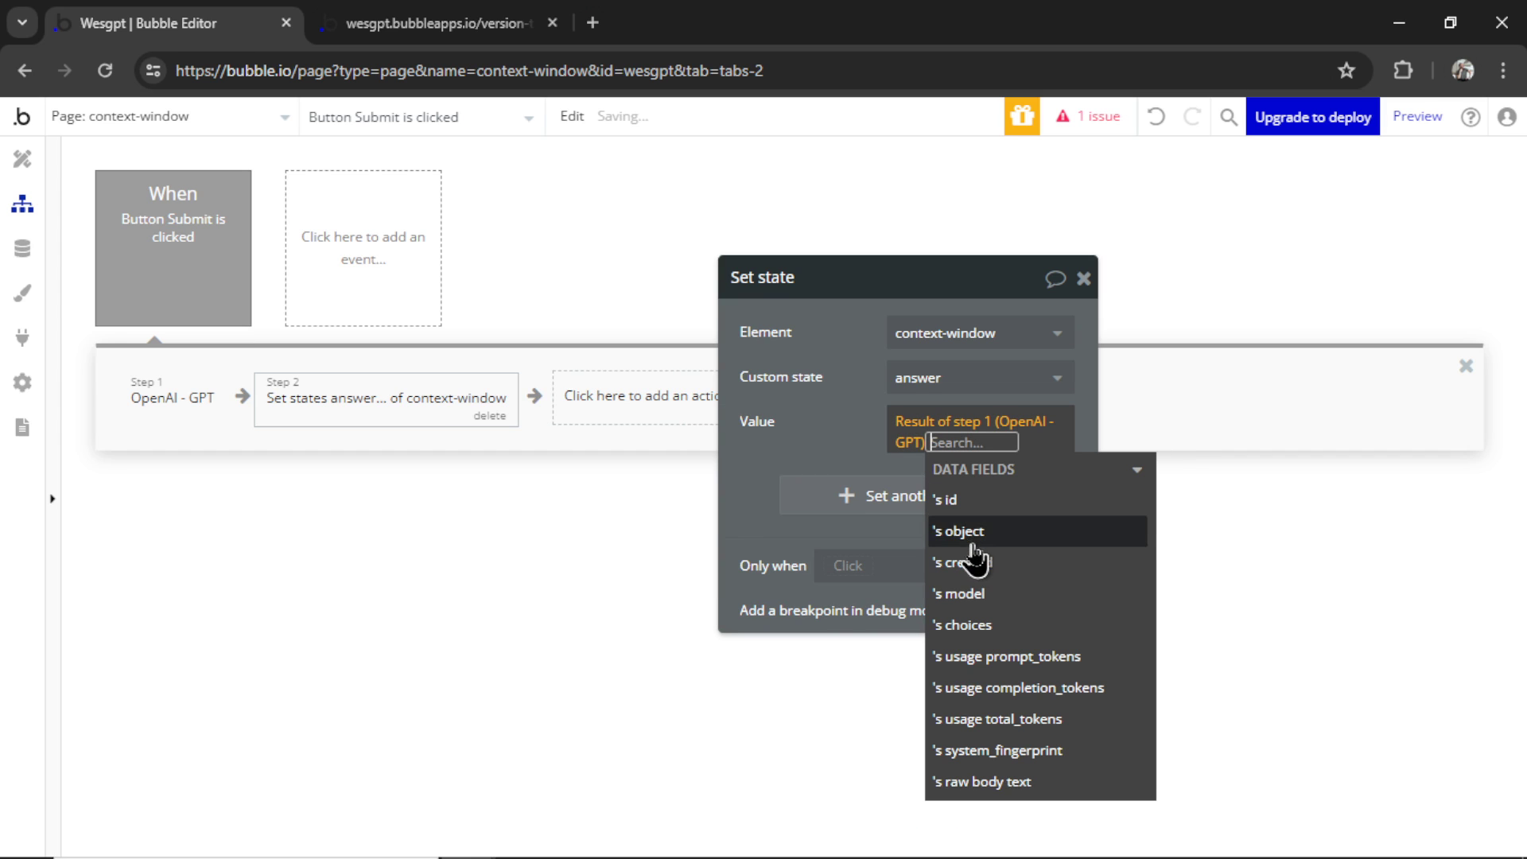
{"action": "left_click", "coordinate": [978, 625]}
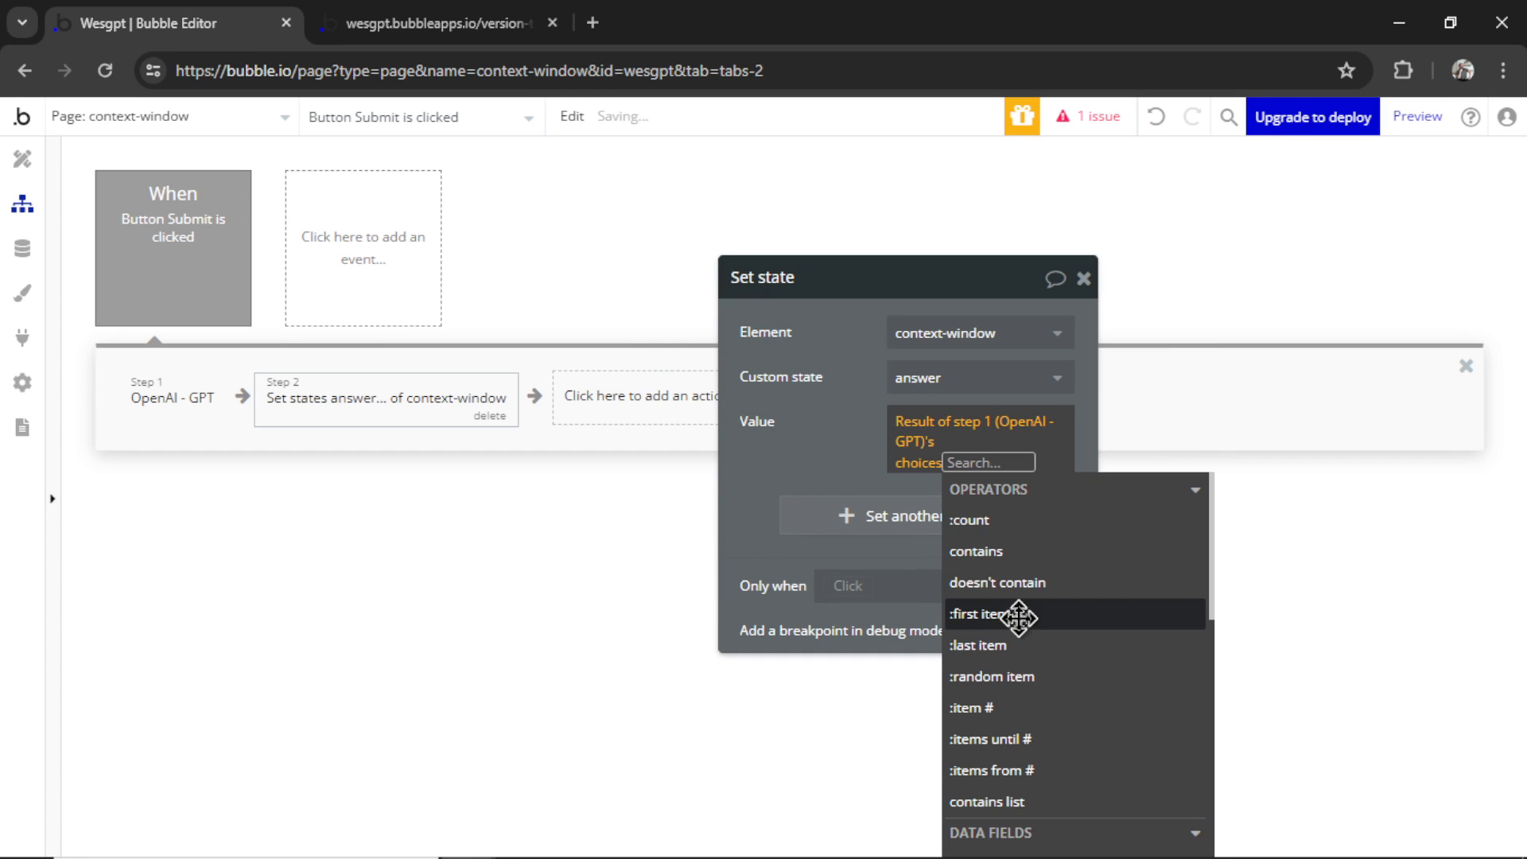
{"action": "left_click", "coordinate": [1019, 618]}
{"action": "left_click", "coordinate": [977, 584]}
{"action": "left_click", "coordinate": [818, 451]}
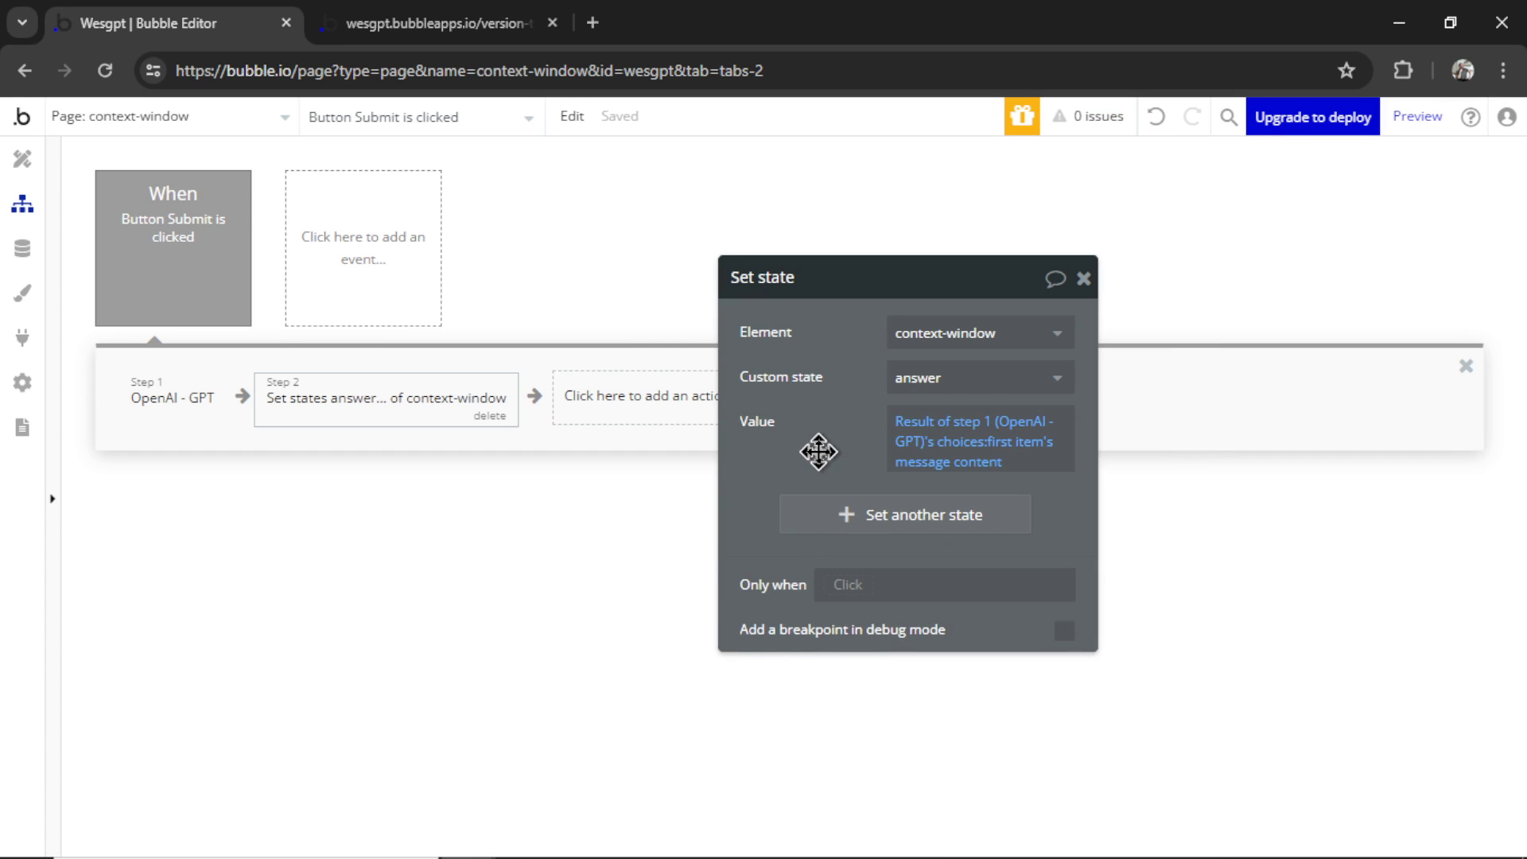
- Preview the app, copy the long article text into its text box, and find 'elephant' in it
{"action": "left_click", "coordinate": [1422, 119]}
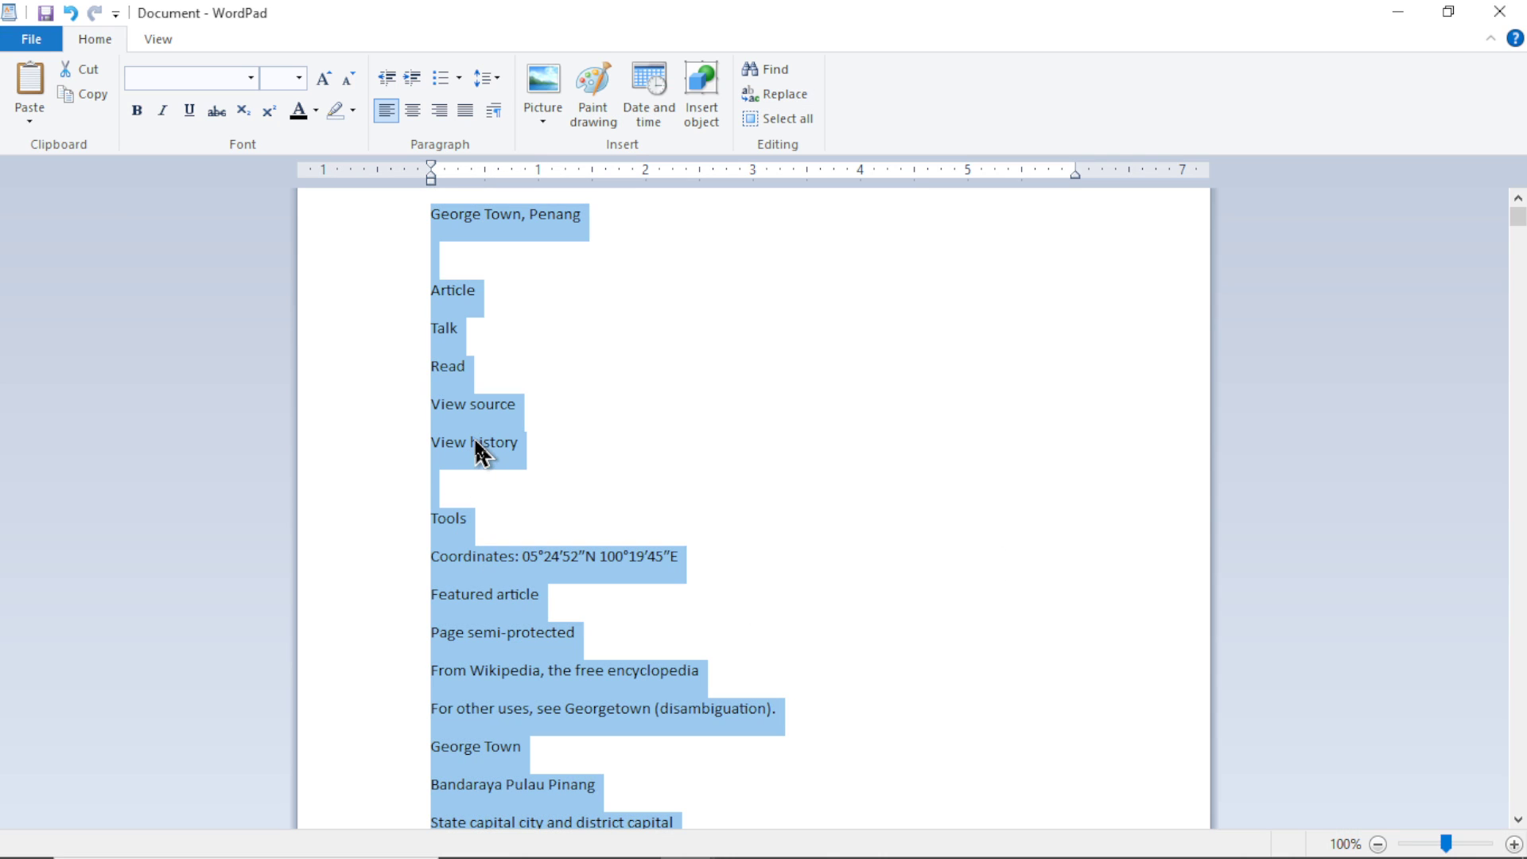
{"action": "right_click", "coordinate": [476, 443]}
{"action": "left_click", "coordinate": [561, 477]}
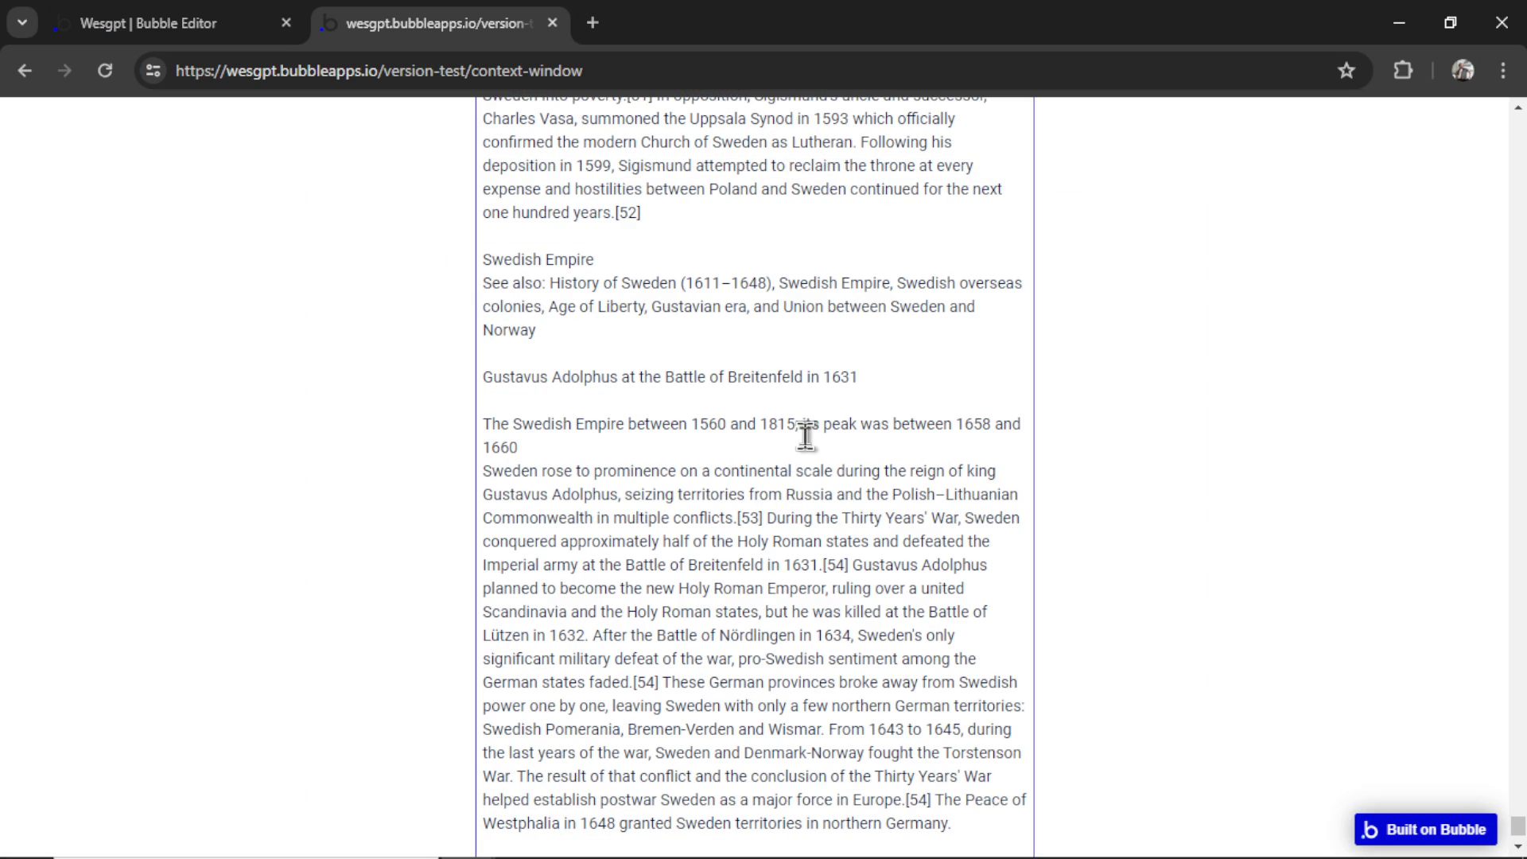
{"action": "key", "text": "ctrl+f"}
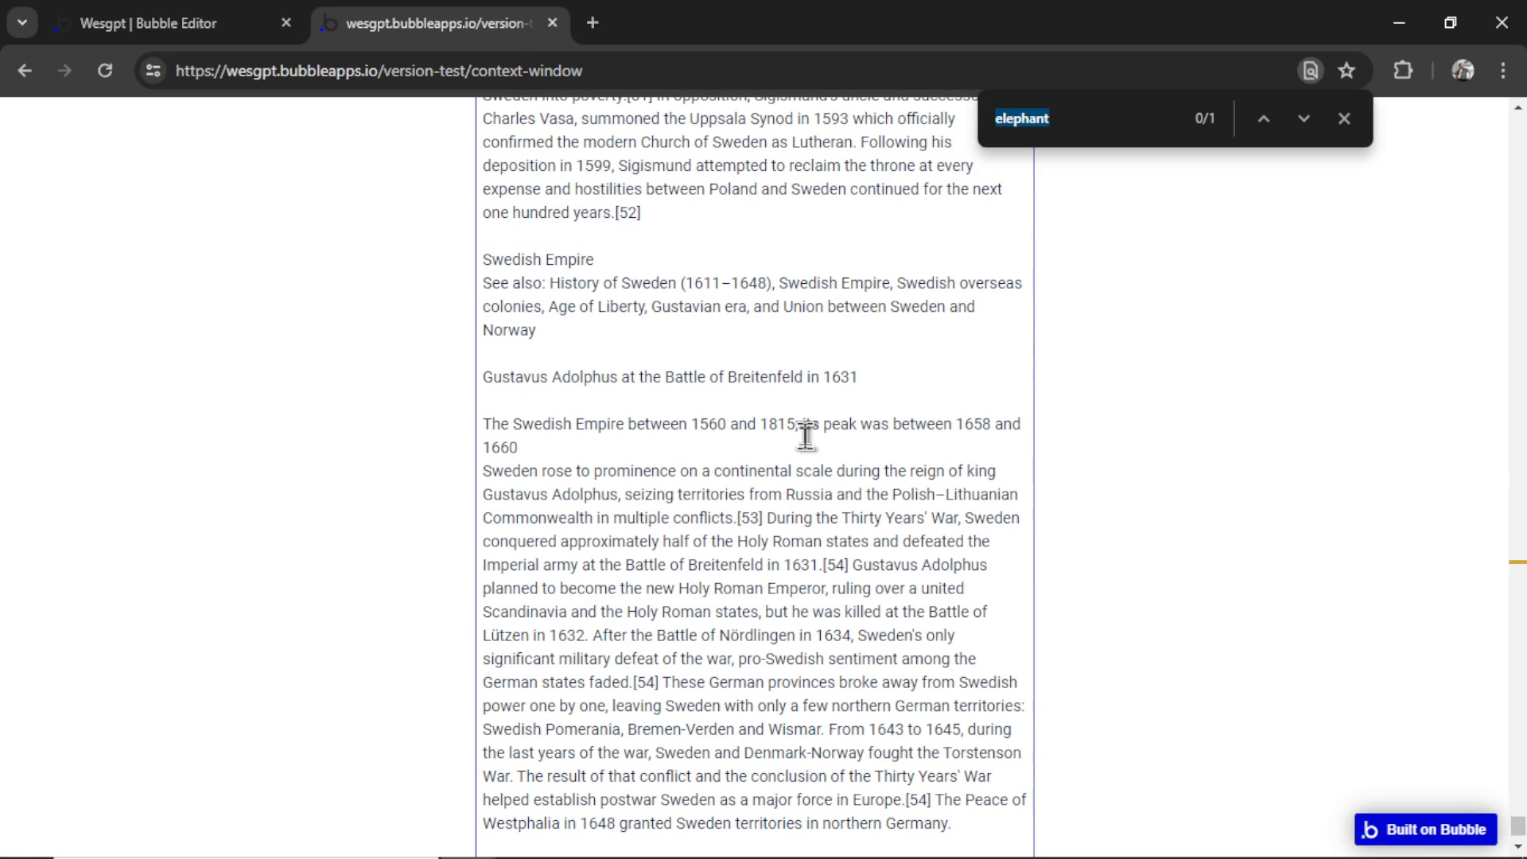
{"action": "key", "text": "Return"}
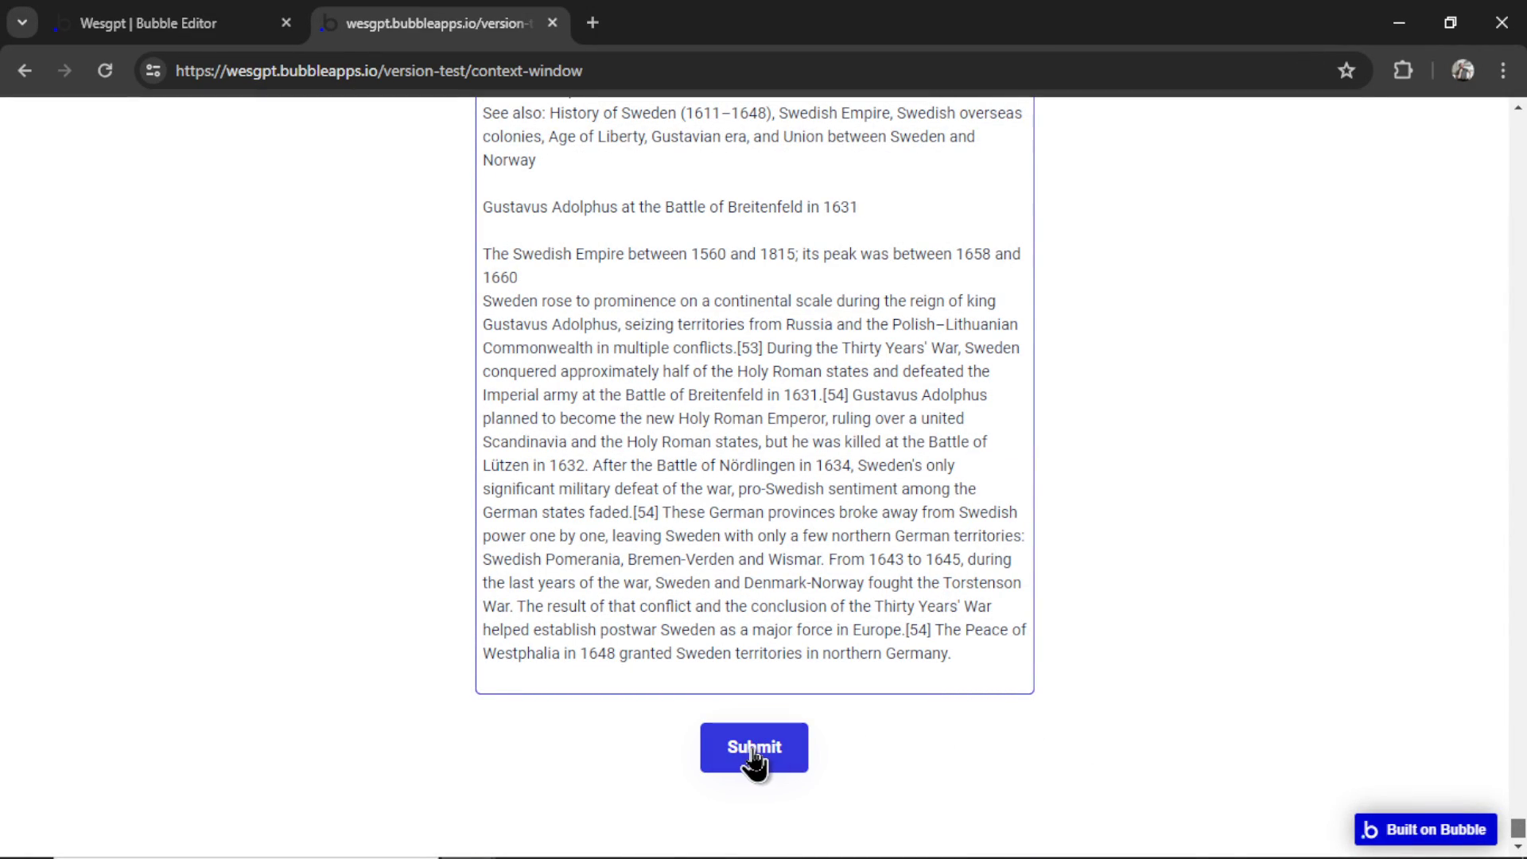
- Submit the article to the Bubble GPT-4o app and get its reply that no elephant is mentioned
{"action": "left_click", "coordinate": [753, 759]}
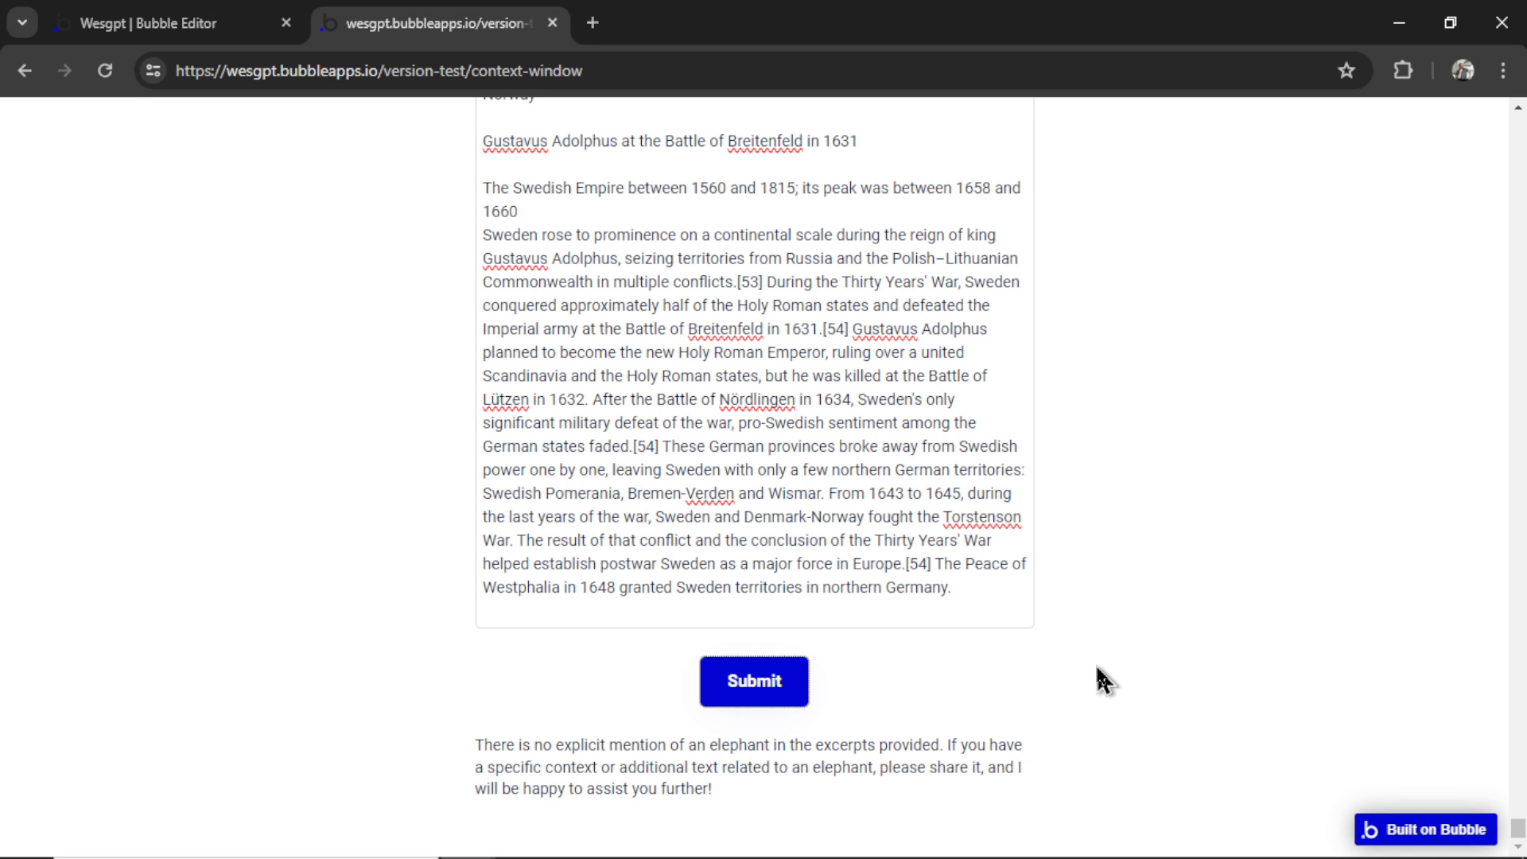
{"action": "left_click", "coordinate": [999, 595]}
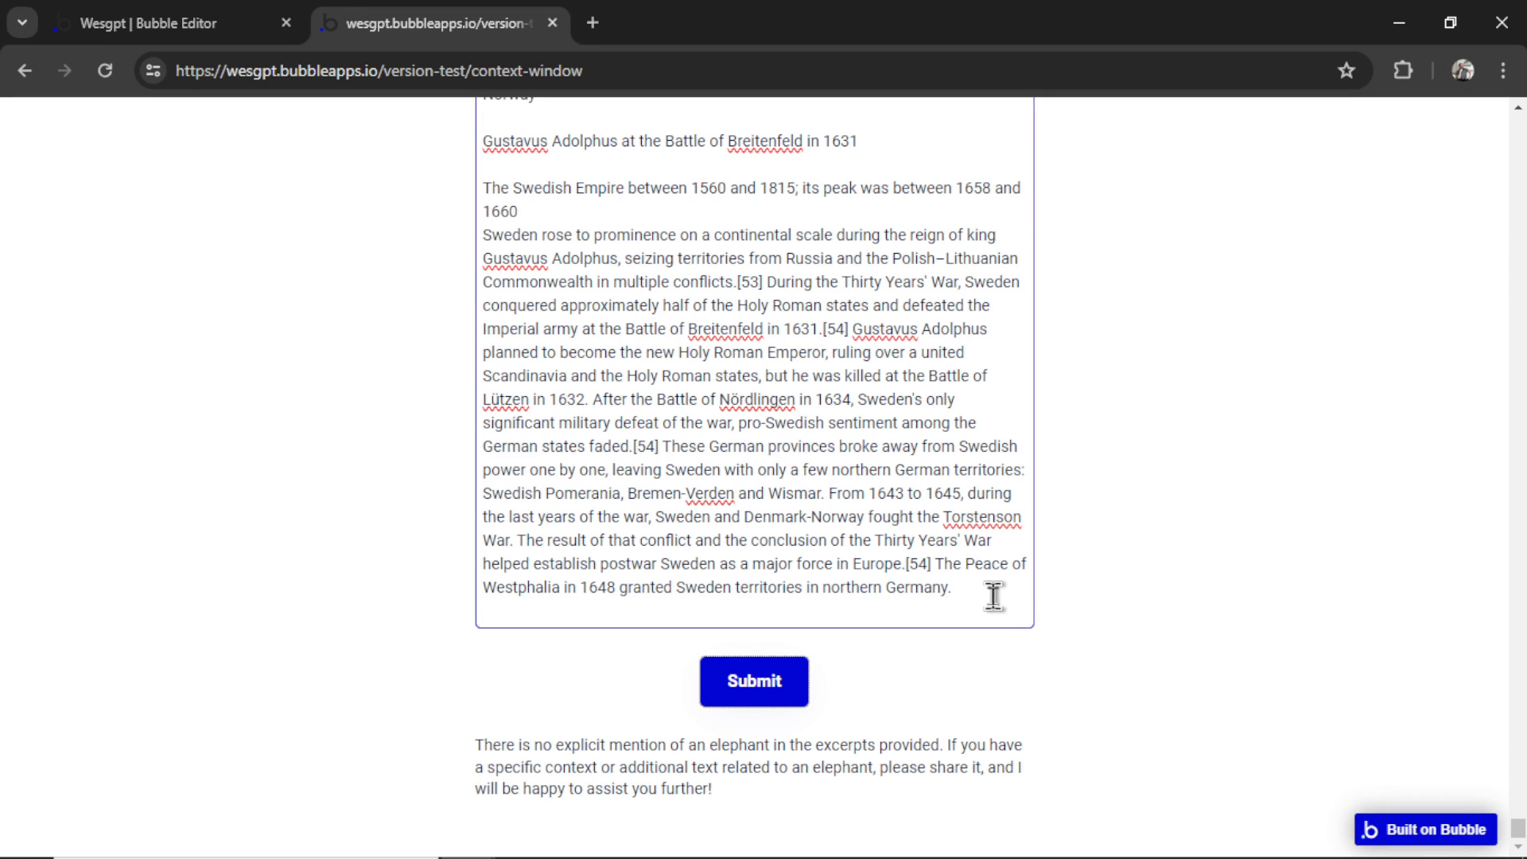
{"action": "left_click", "coordinate": [1266, 528]}
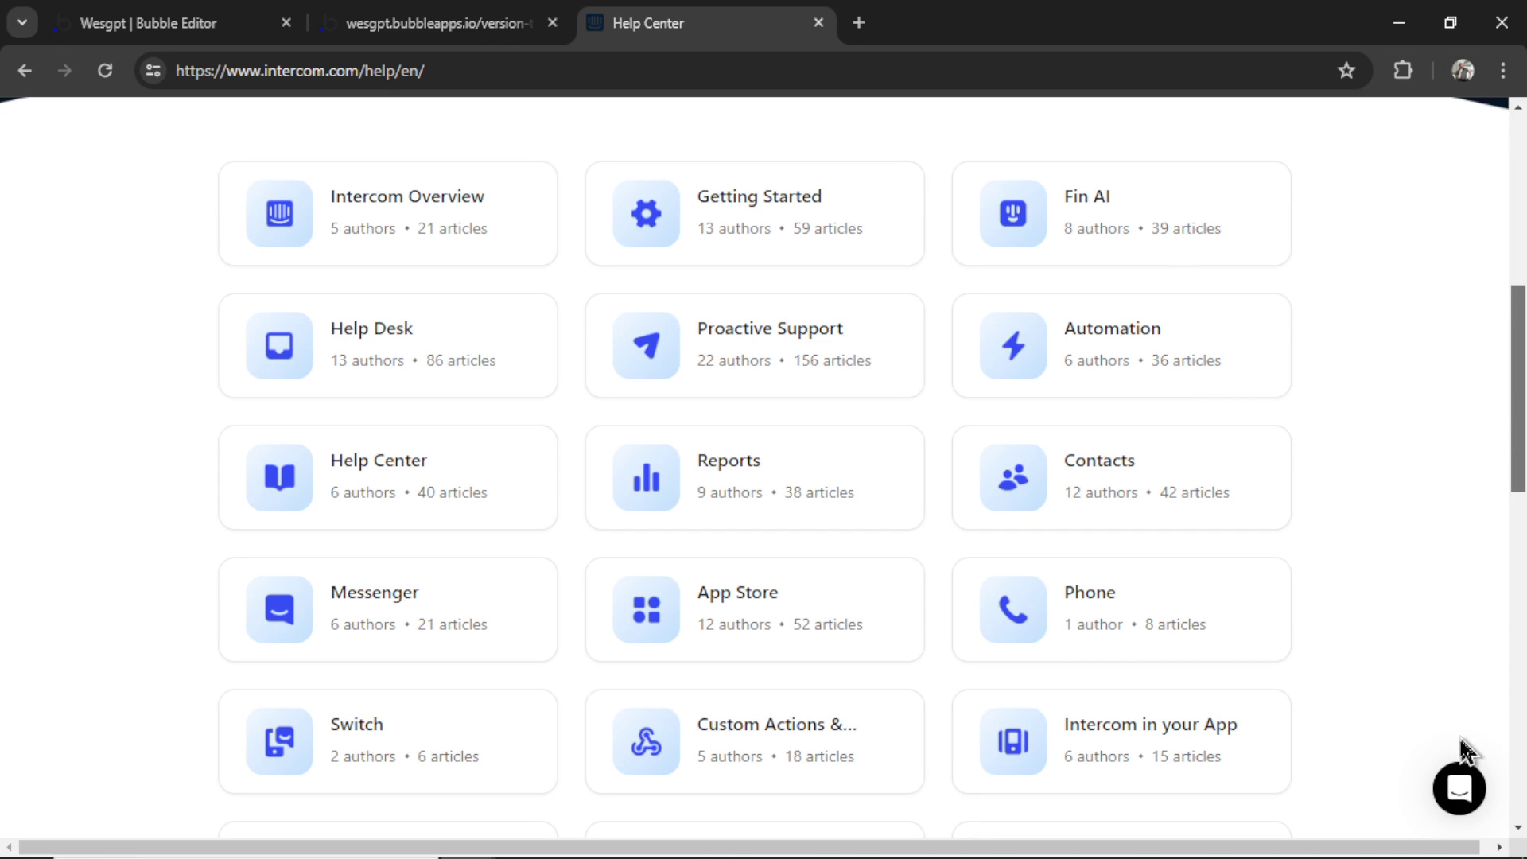
- Highlight the app's reply and the word 'elephant' within it
{"action": "left_click", "coordinate": [1461, 797]}
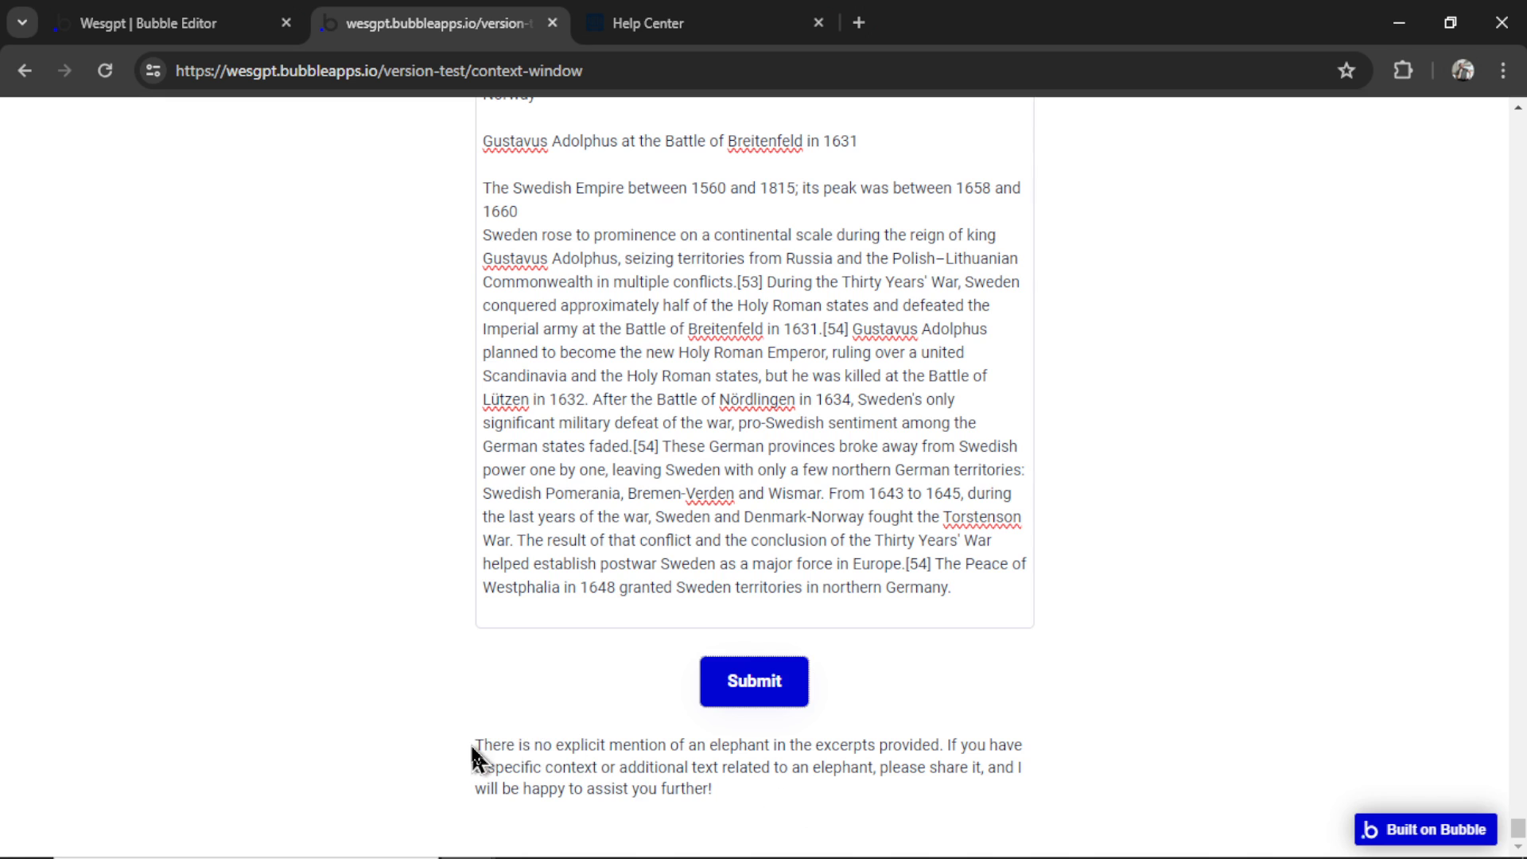
{"action": "left_click_drag", "start_coordinate": [476, 742], "coordinate": [819, 744]}
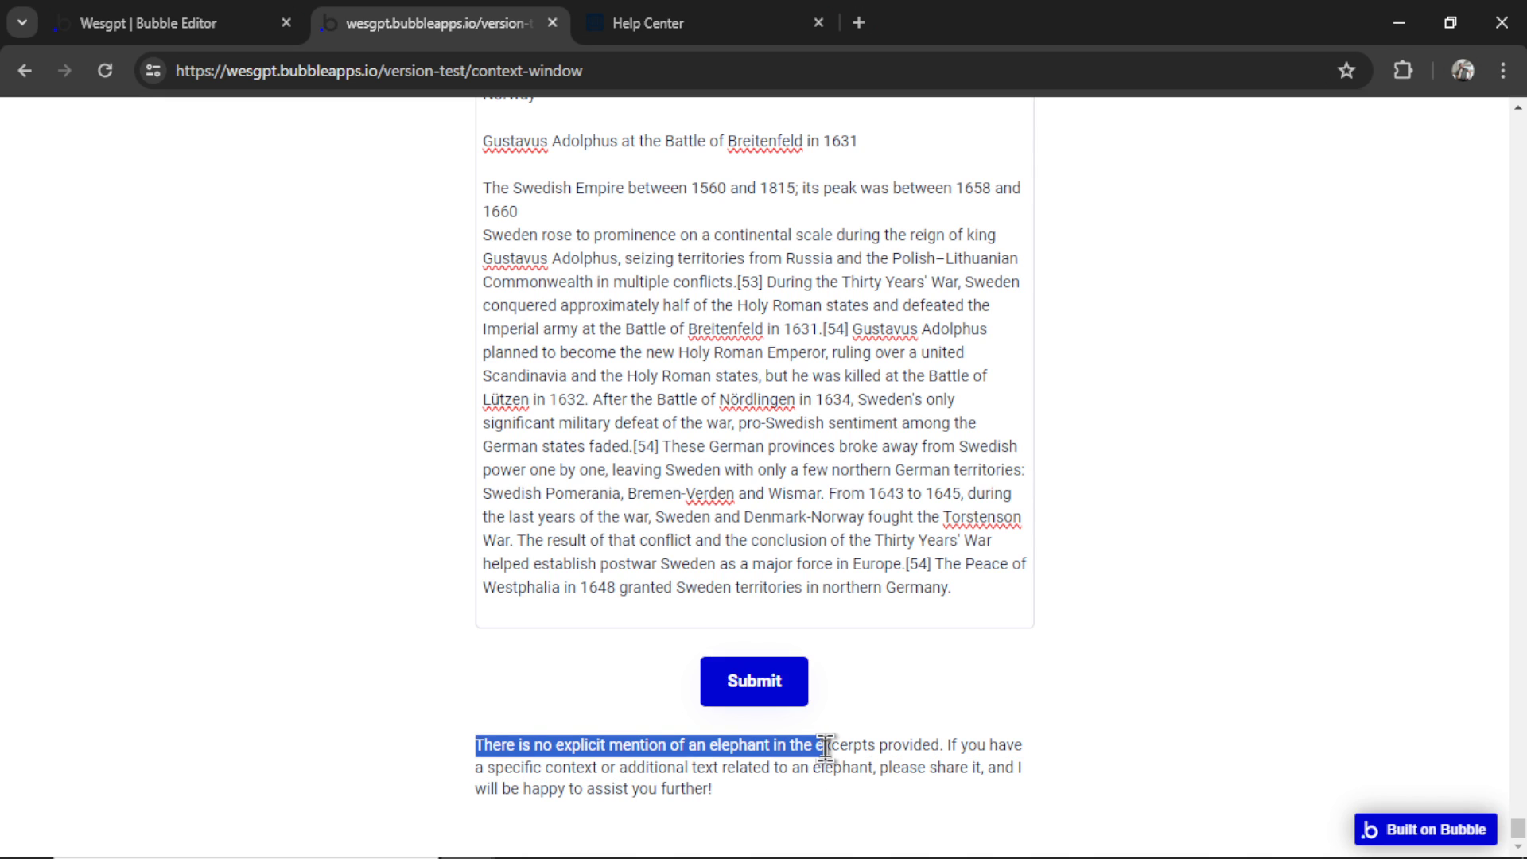
{"action": "left_click_drag", "start_coordinate": [704, 744], "coordinate": [776, 746]}
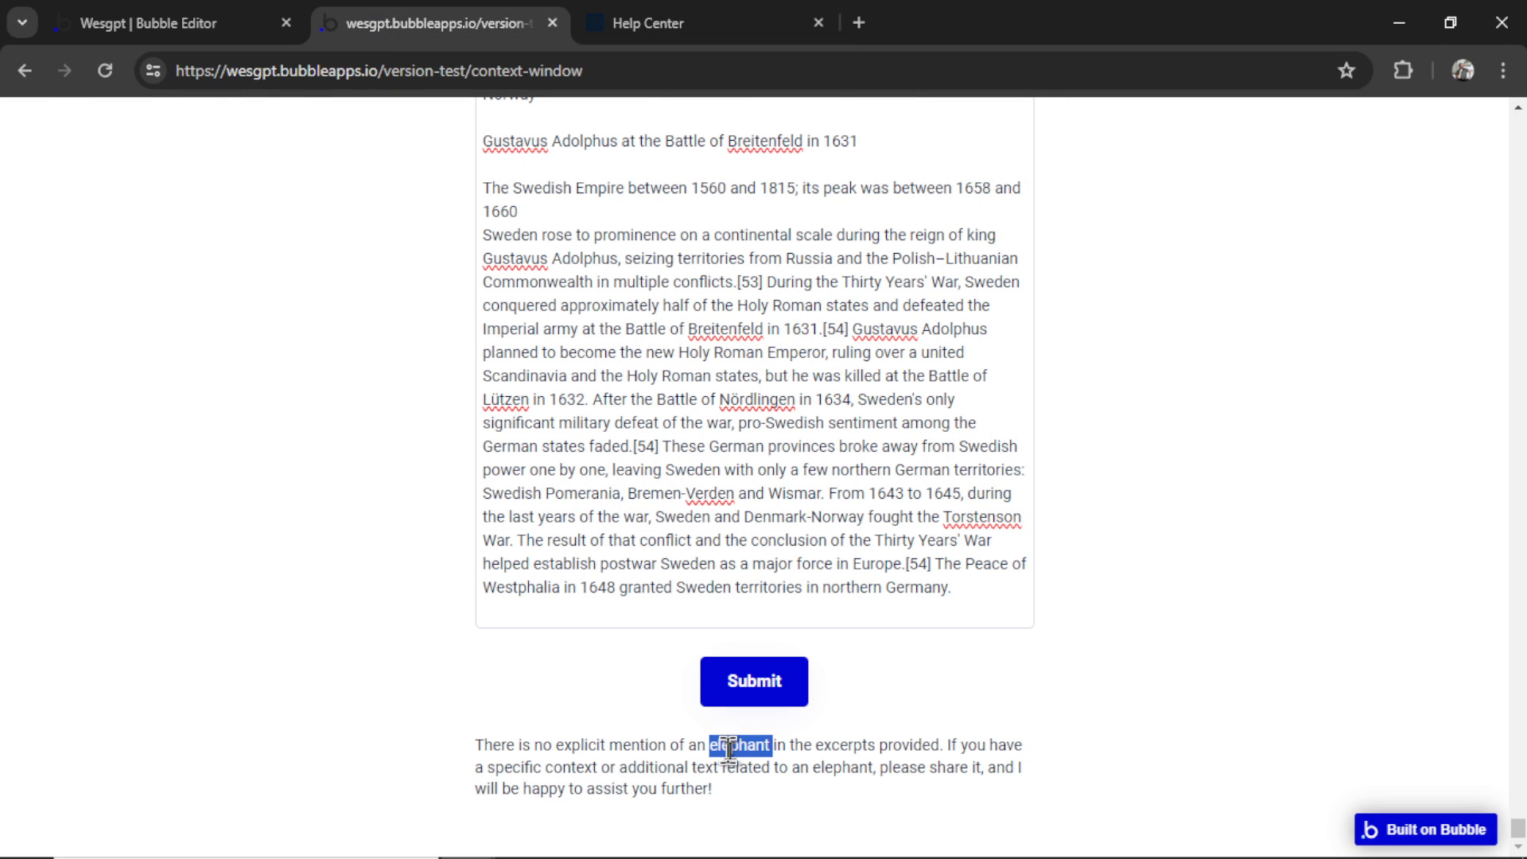
{"action": "left_click", "coordinate": [831, 740]}
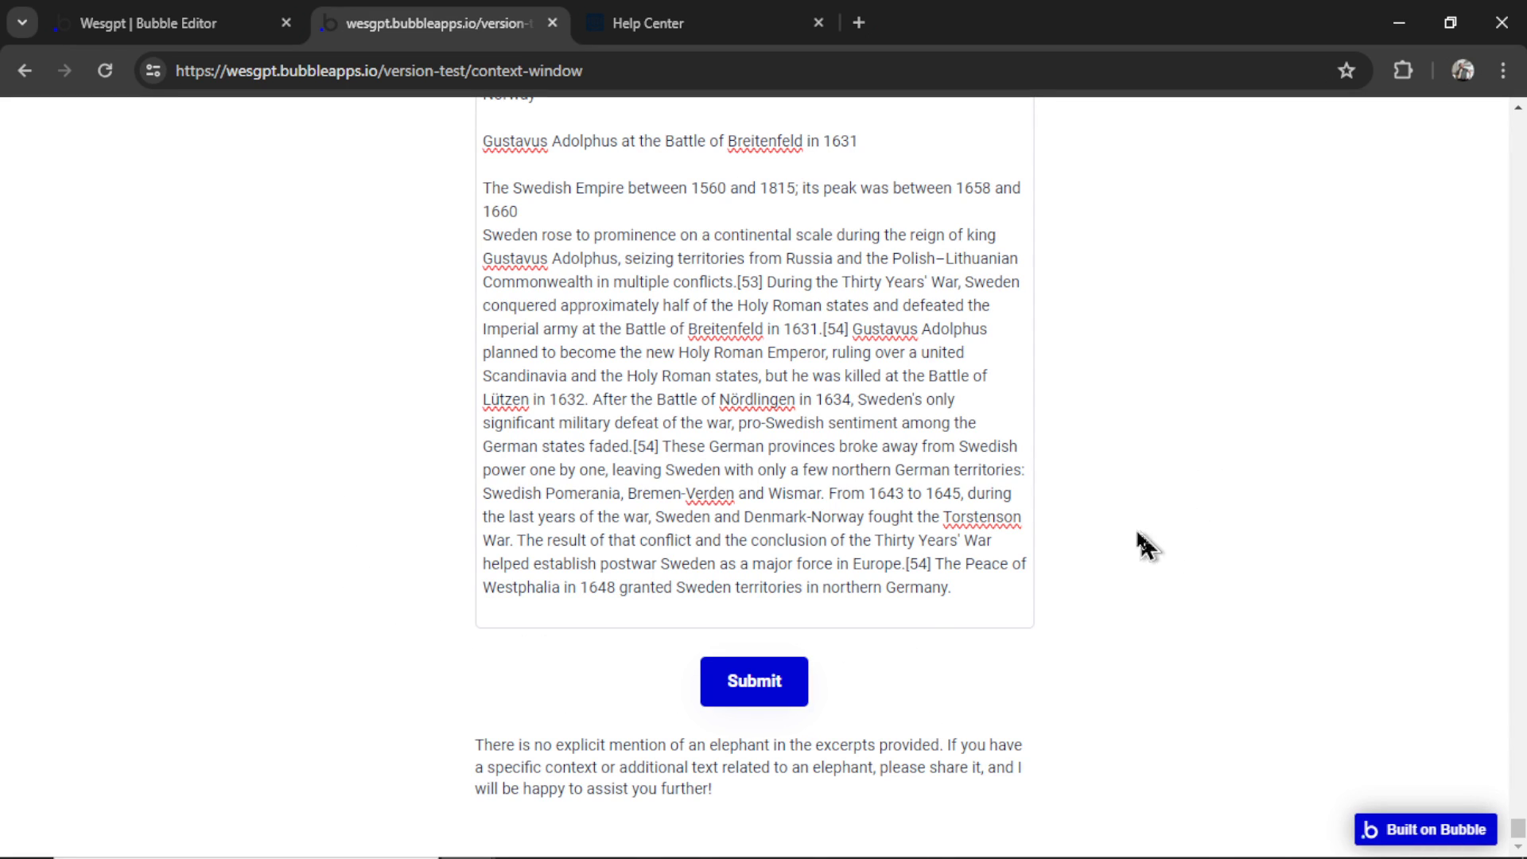
- Search the page for 'elephant' to locate 'The name of my elephant is Harold' in the submitted text
{"action": "key", "text": "ctrl+f"}
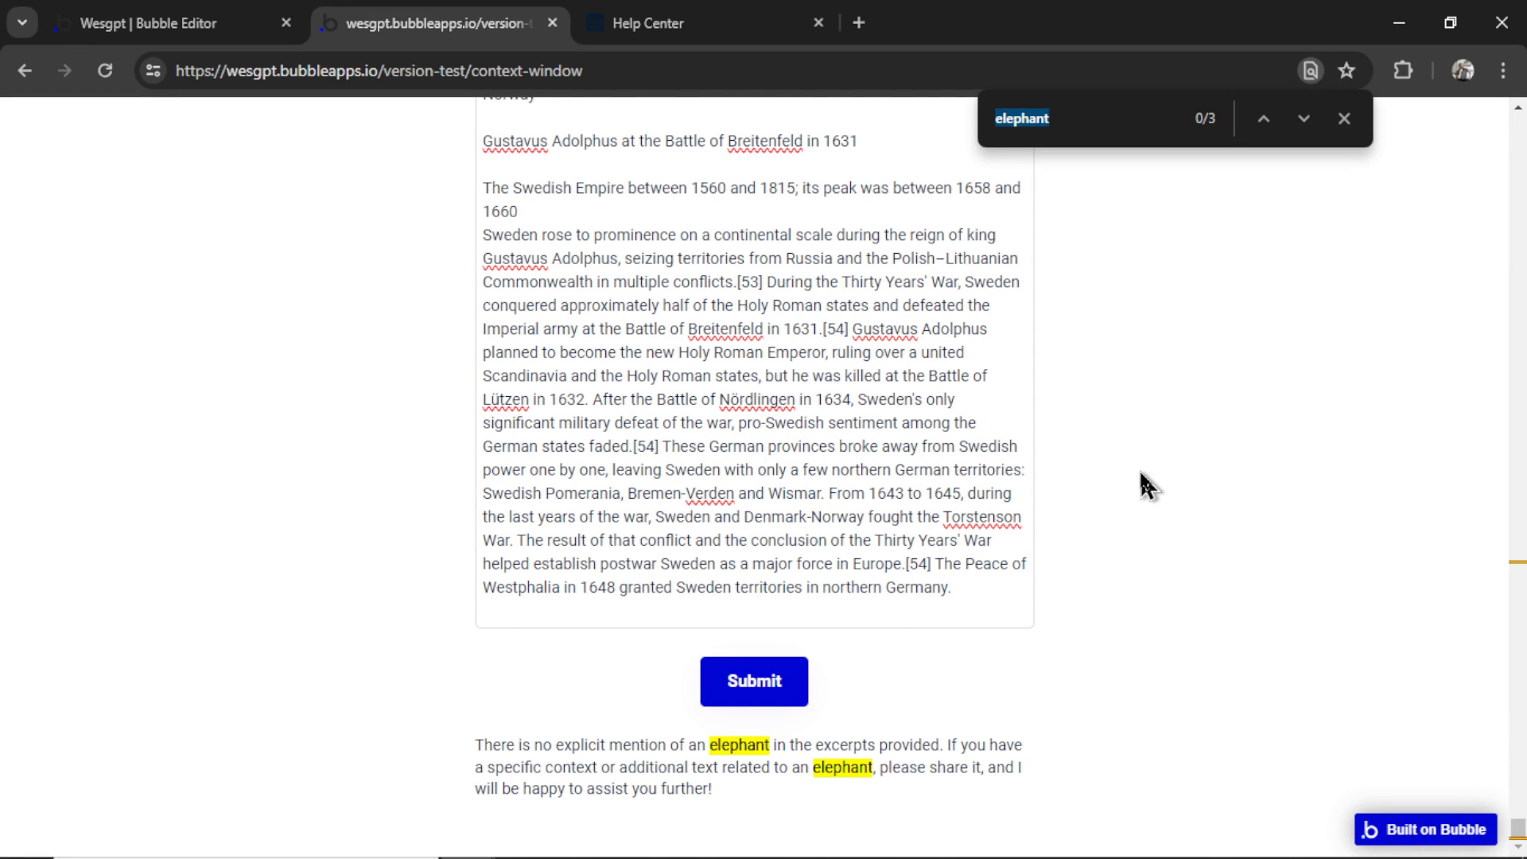
{"action": "key", "text": "Return"}
{"action": "left_click_drag", "start_coordinate": [739, 477], "coordinate": [678, 477]}
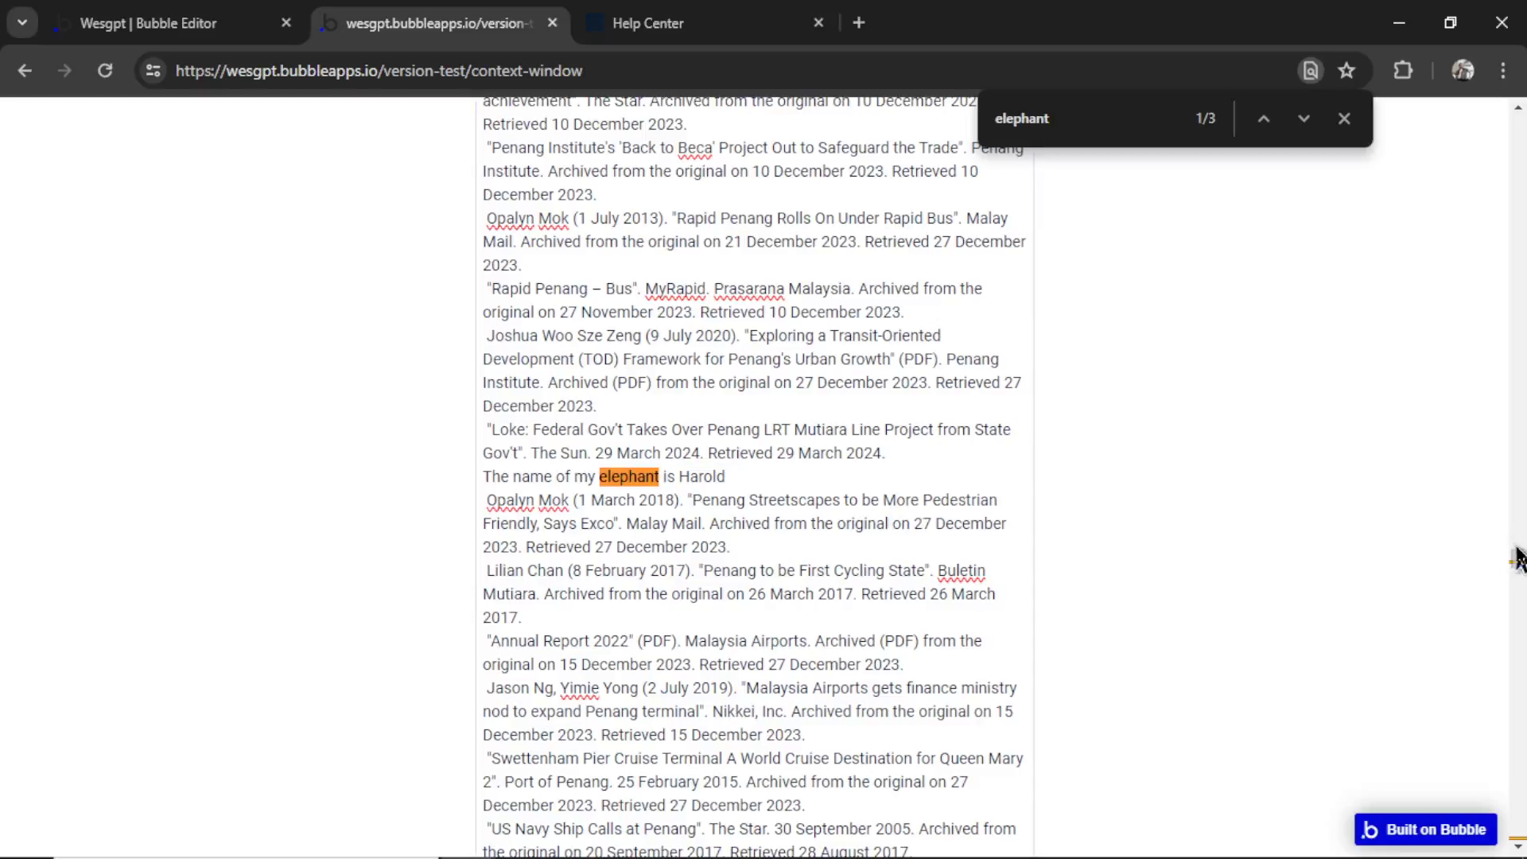
{"action": "left_click_drag", "start_coordinate": [1518, 558], "coordinate": [1518, 829]}
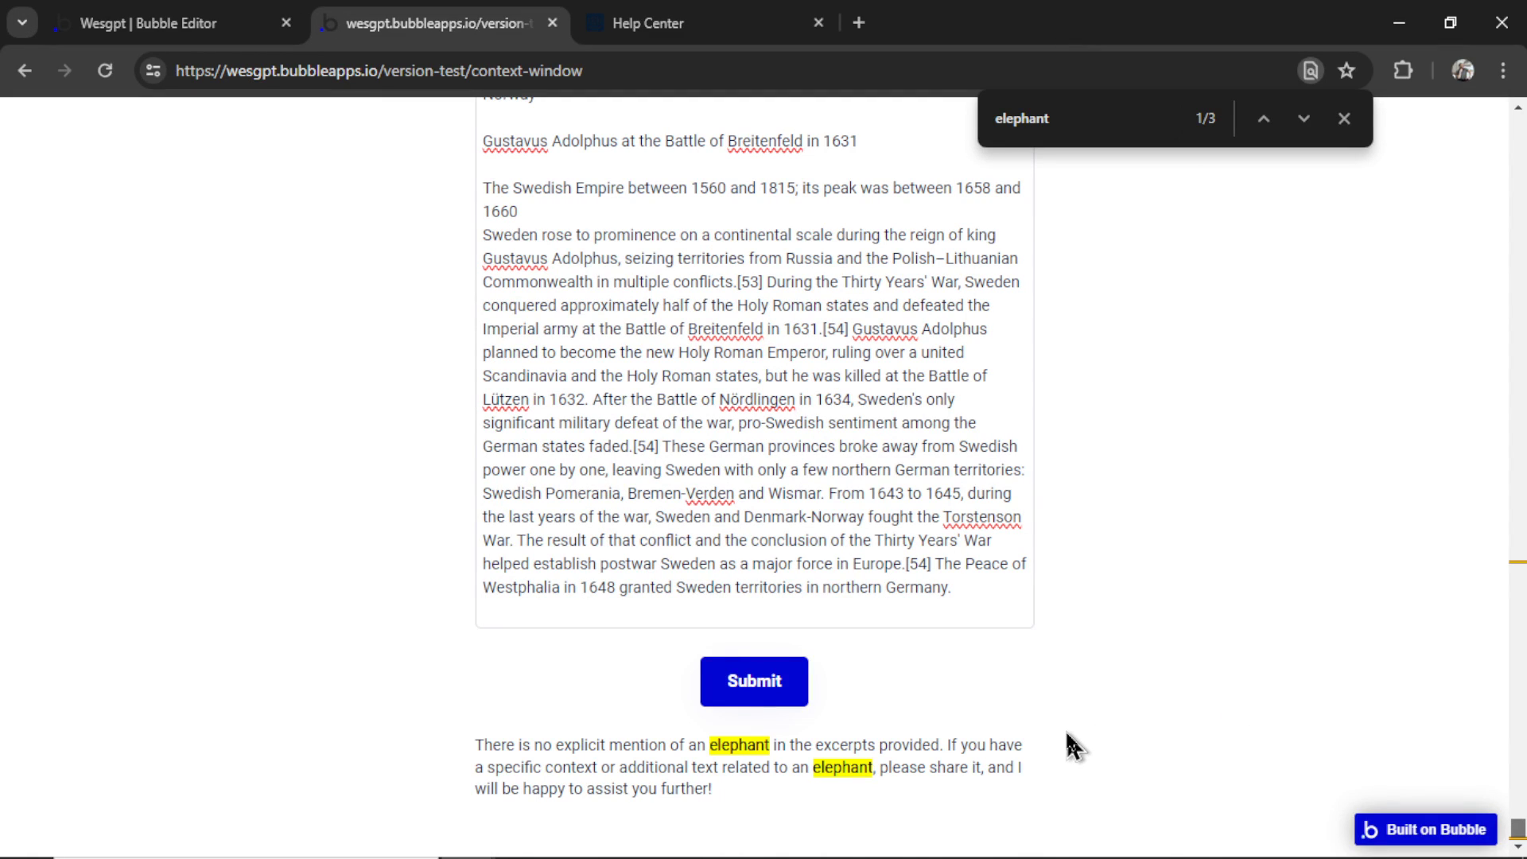
{"action": "key", "text": "Escape"}
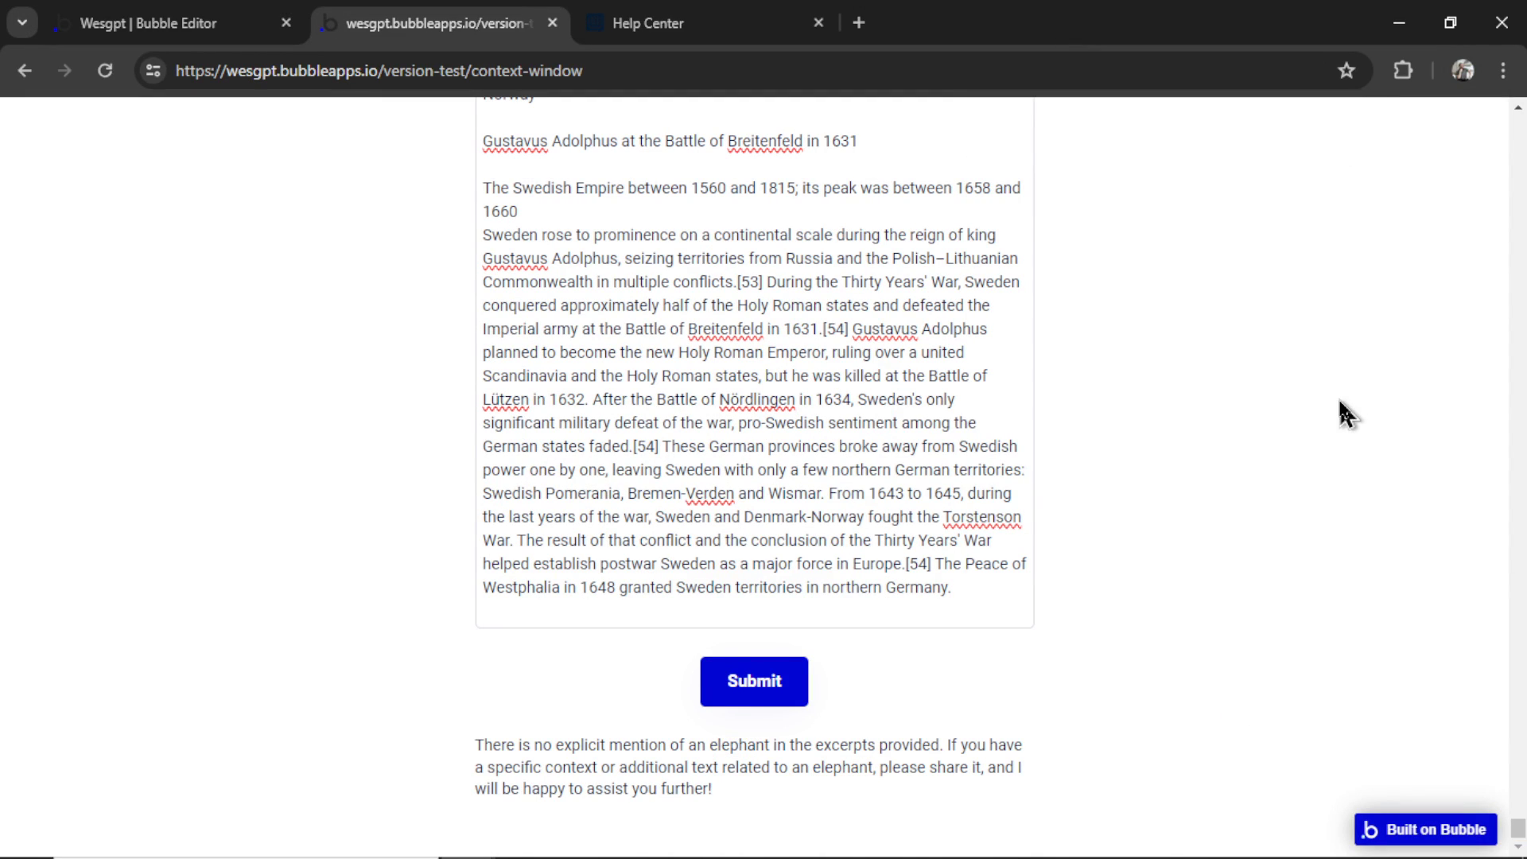
{"action": "key", "text": "alt+Tab"}
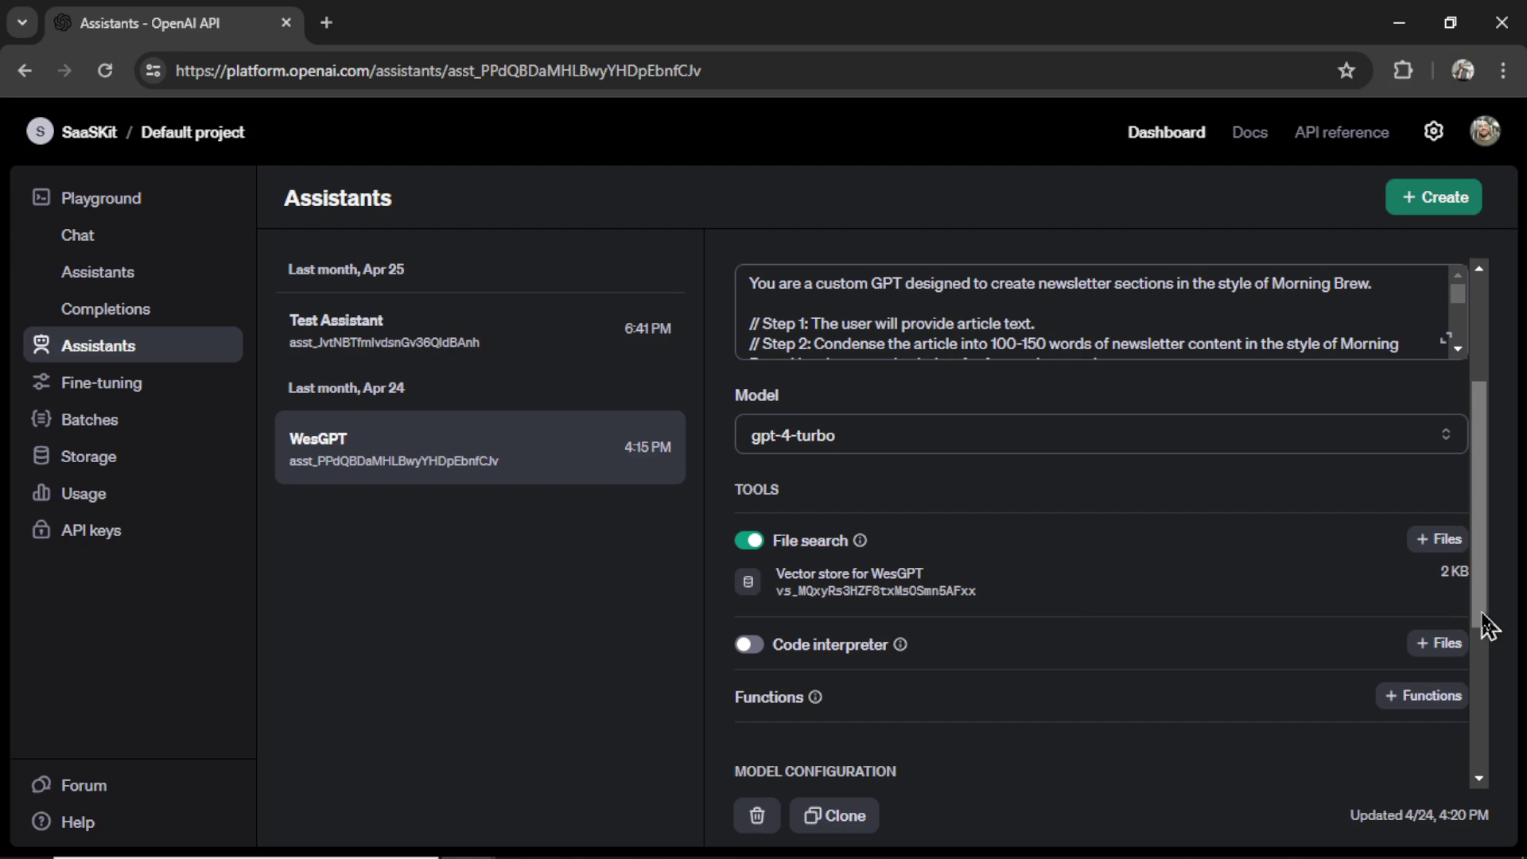
- Scroll through WesGPT's settings down to Model configuration and back up
{"action": "left_click_drag", "start_coordinate": [1485, 624], "coordinate": [1484, 777]}
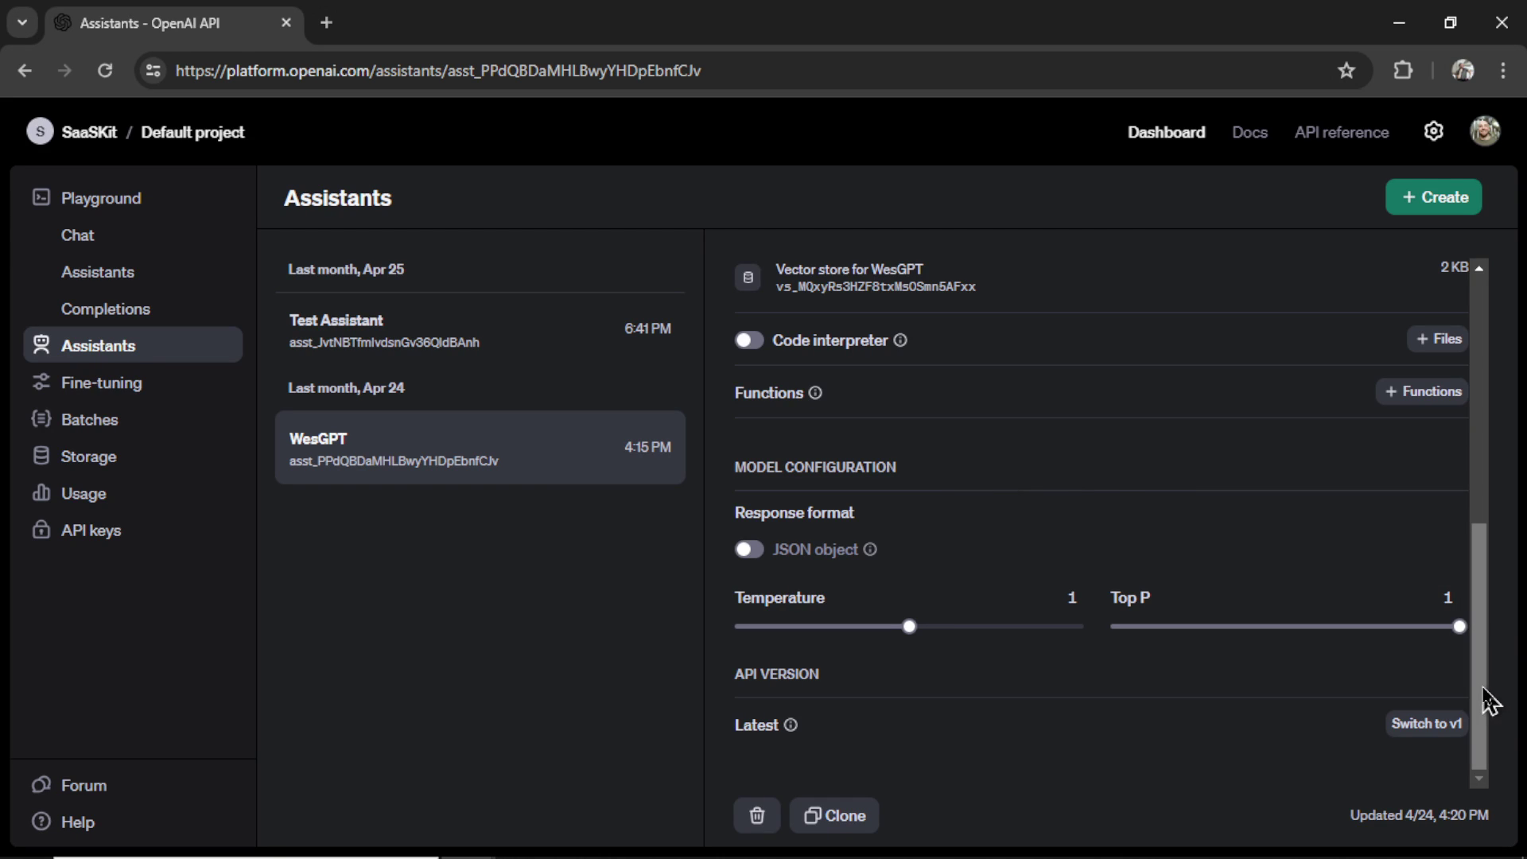
{"action": "left_click_drag", "start_coordinate": [1489, 705], "coordinate": [1489, 429]}
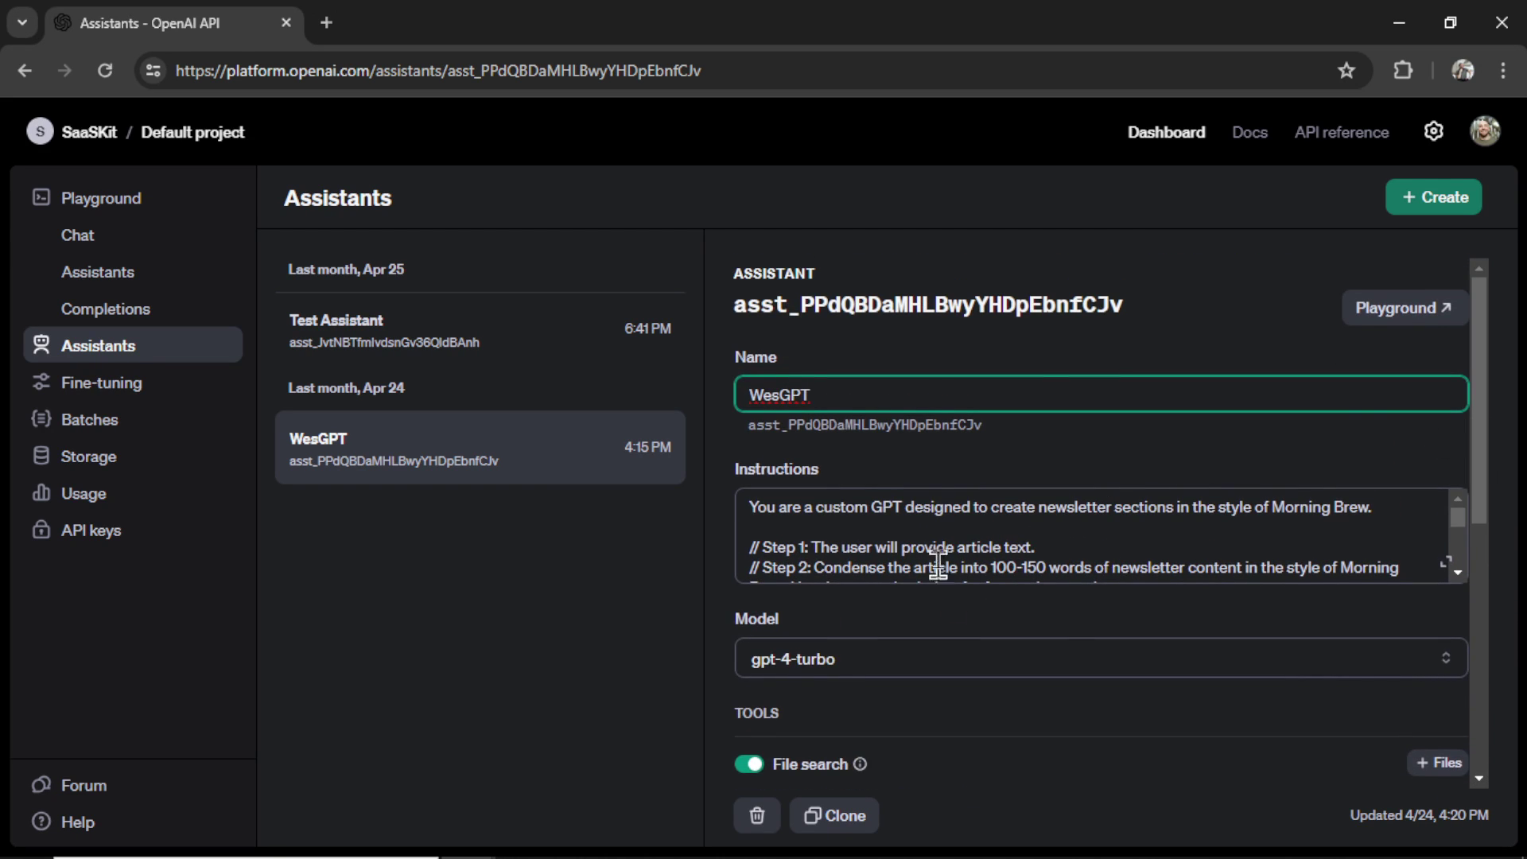